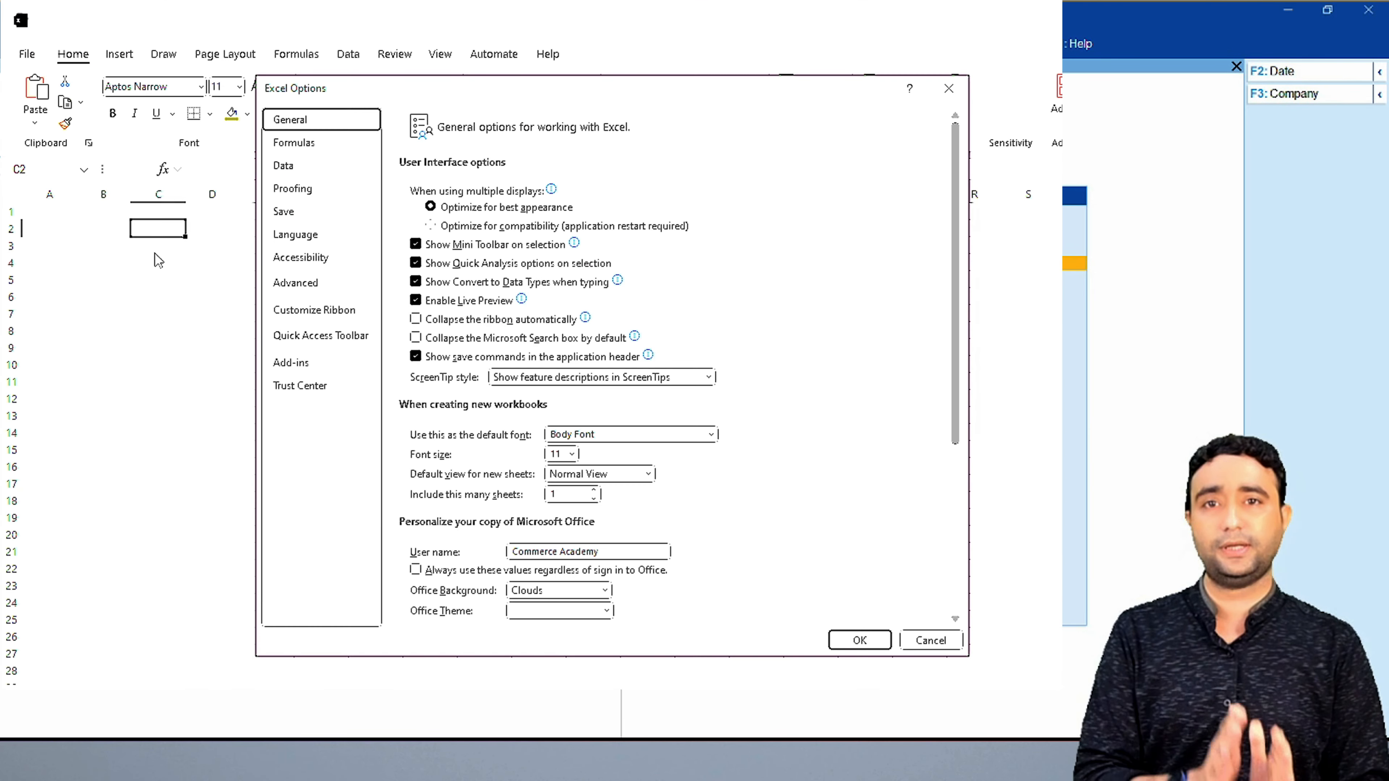
- Enable the legacy Microsoft Query import wizard in Excel's data options
left_click(306, 169)
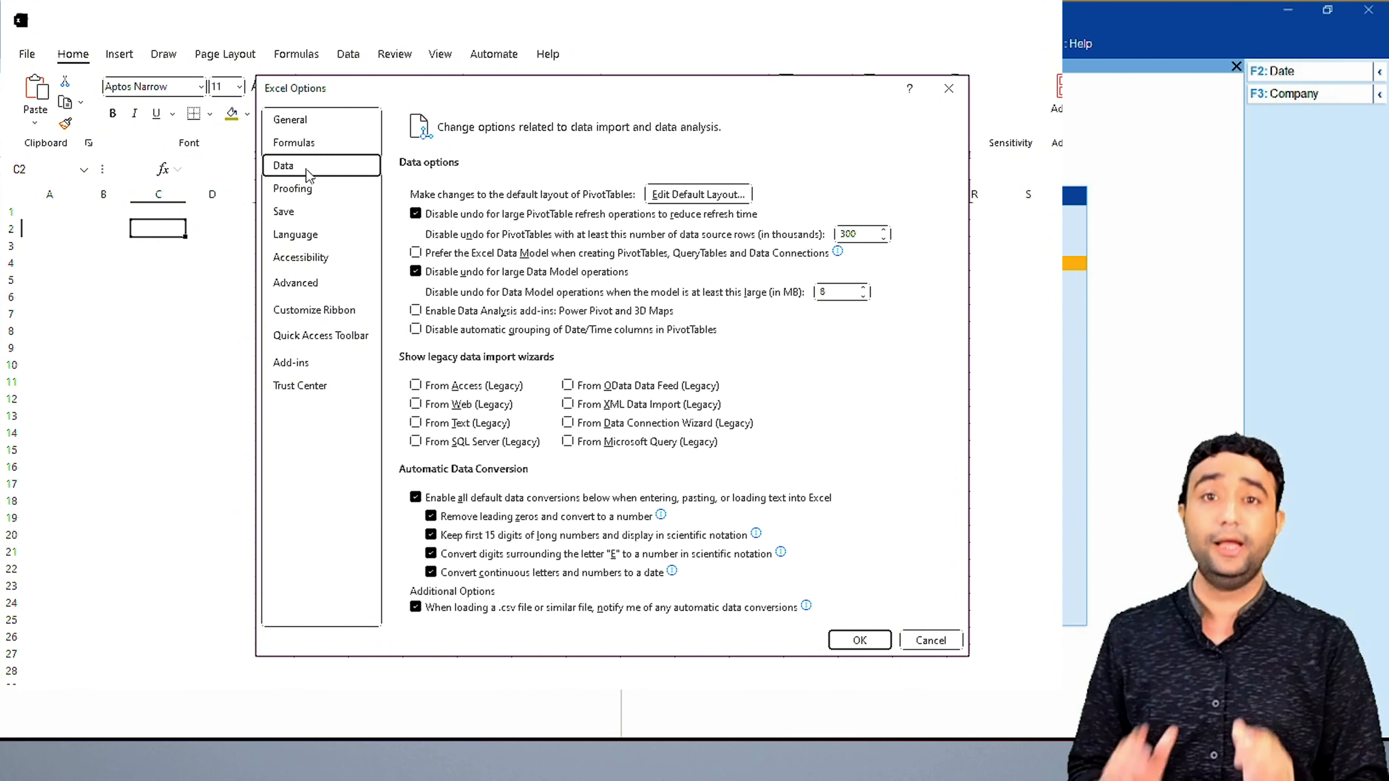
left_click(568, 442)
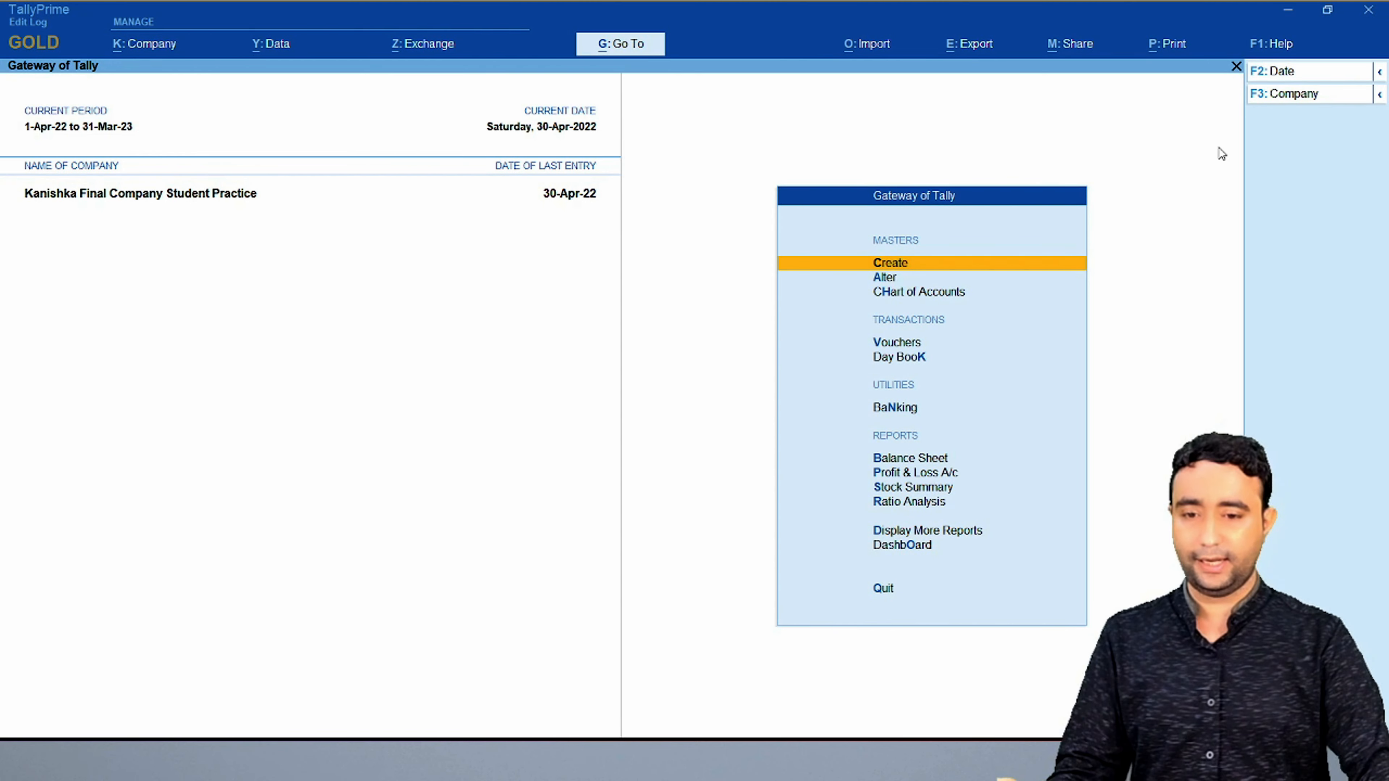
- Switch to TallyPrime and open its connectivity settings
left_click(1273, 45)
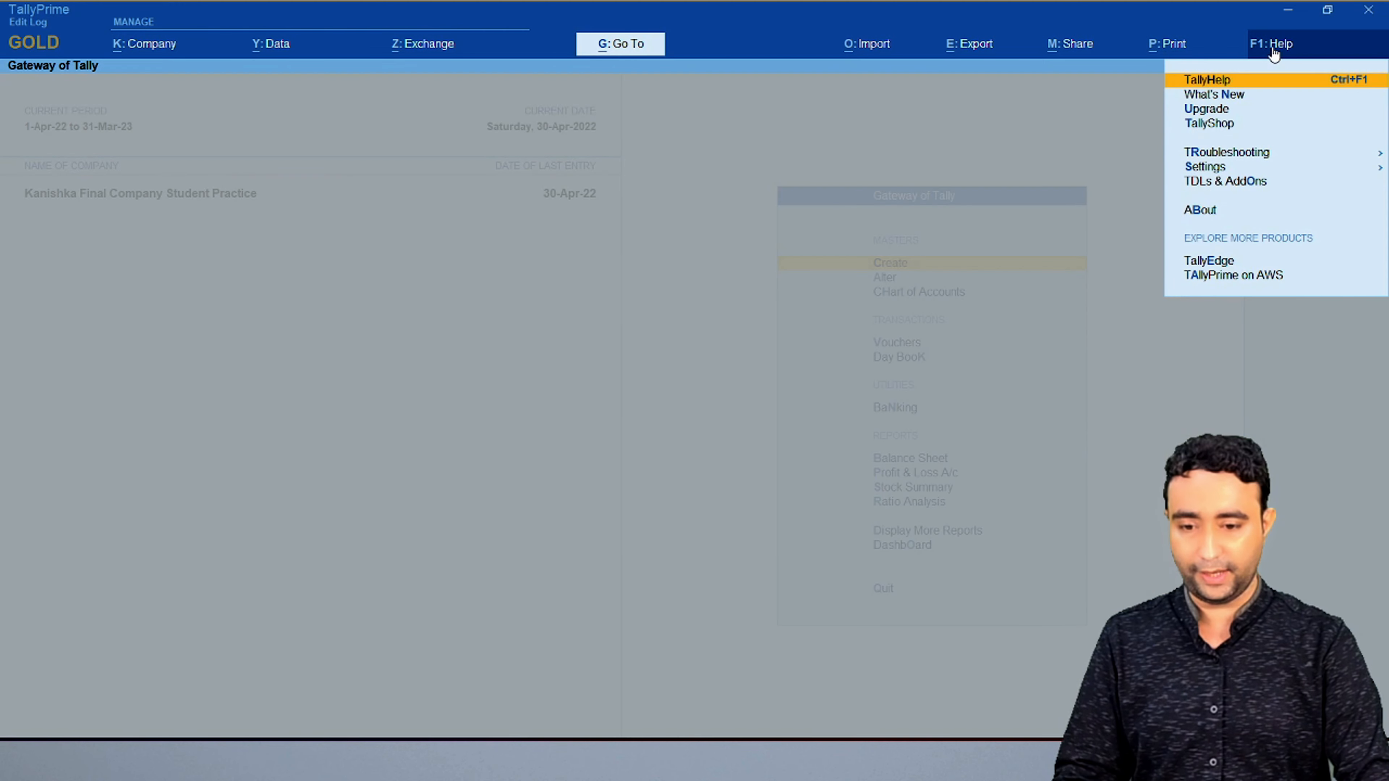
key("Down")
key("Down")
key("Down")
key("Down")
key("Down")
key("Down")
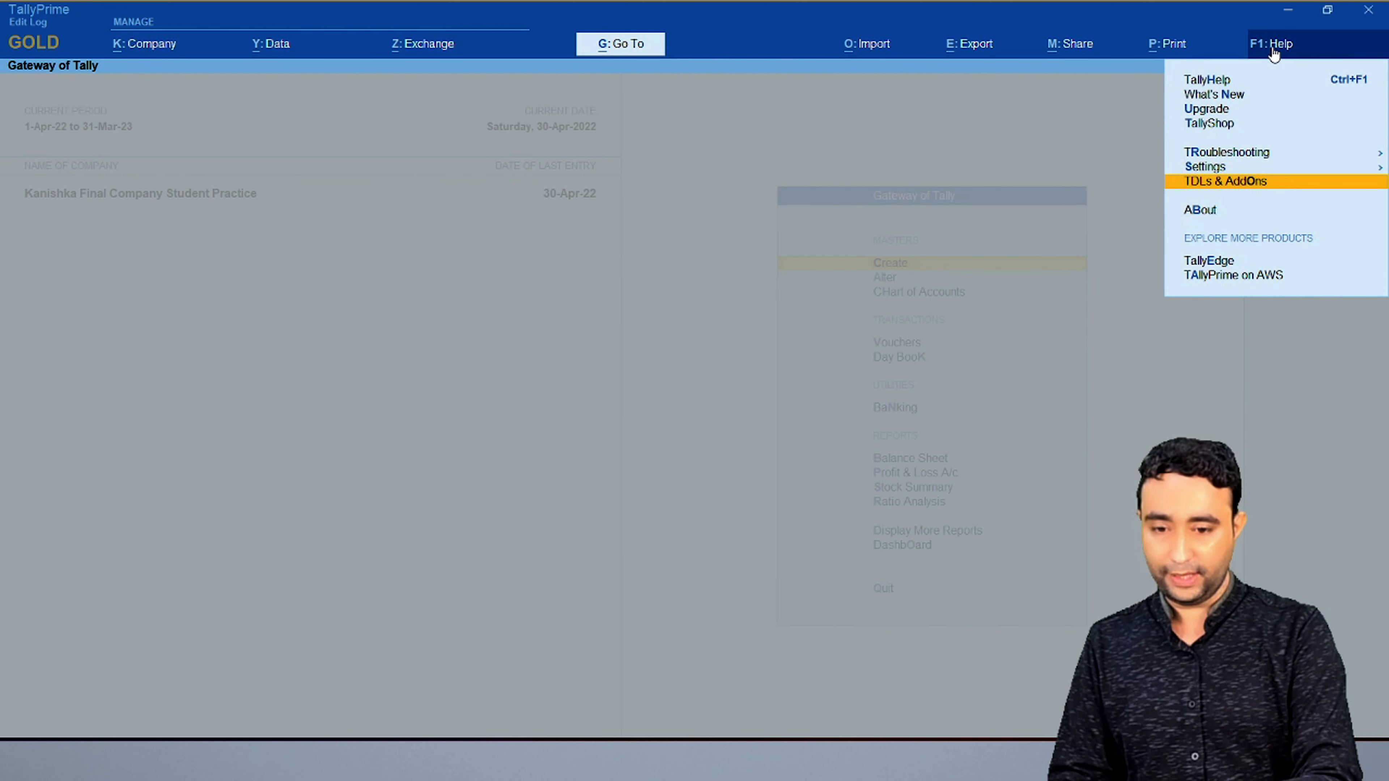
key("Up")
key("Return")
key("Down")
key("Down")
key("Down")
key("Down")
key("Down")
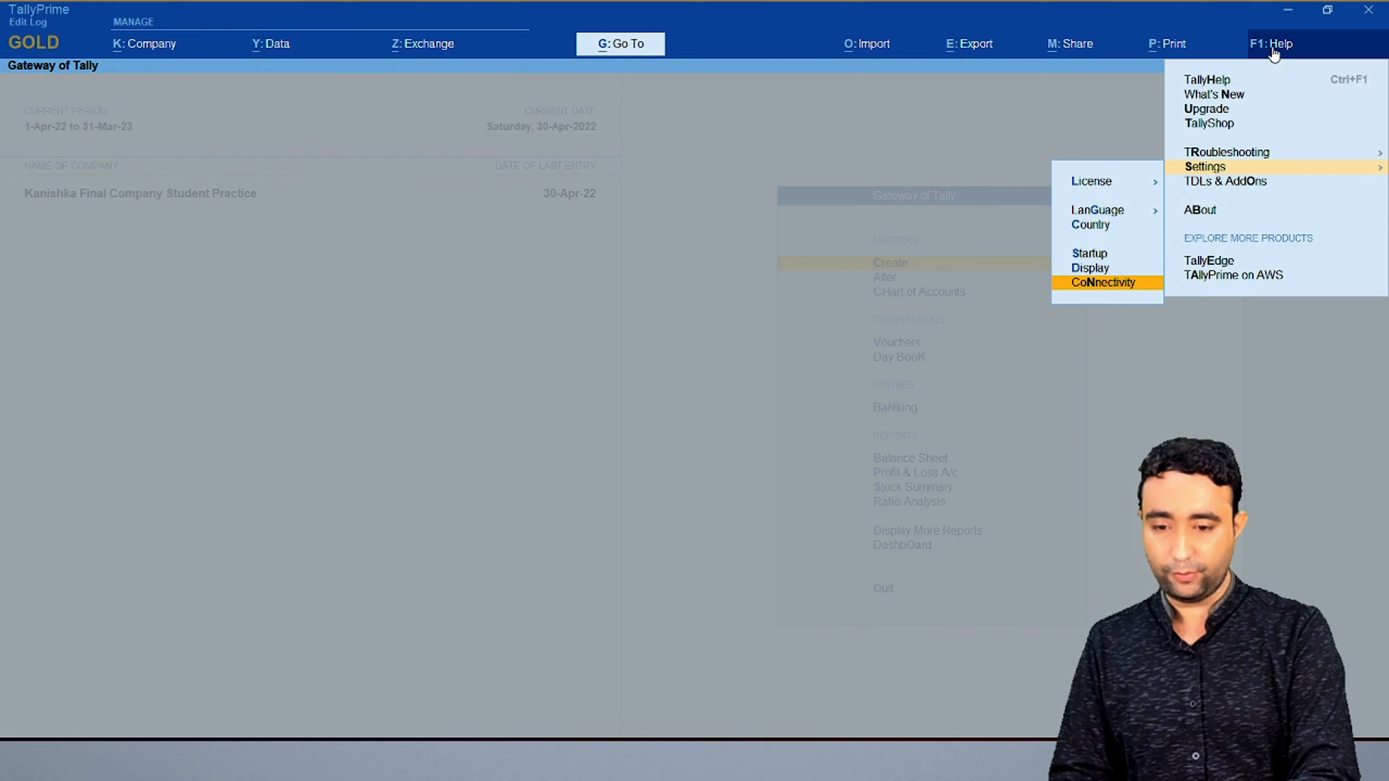
key("Return")
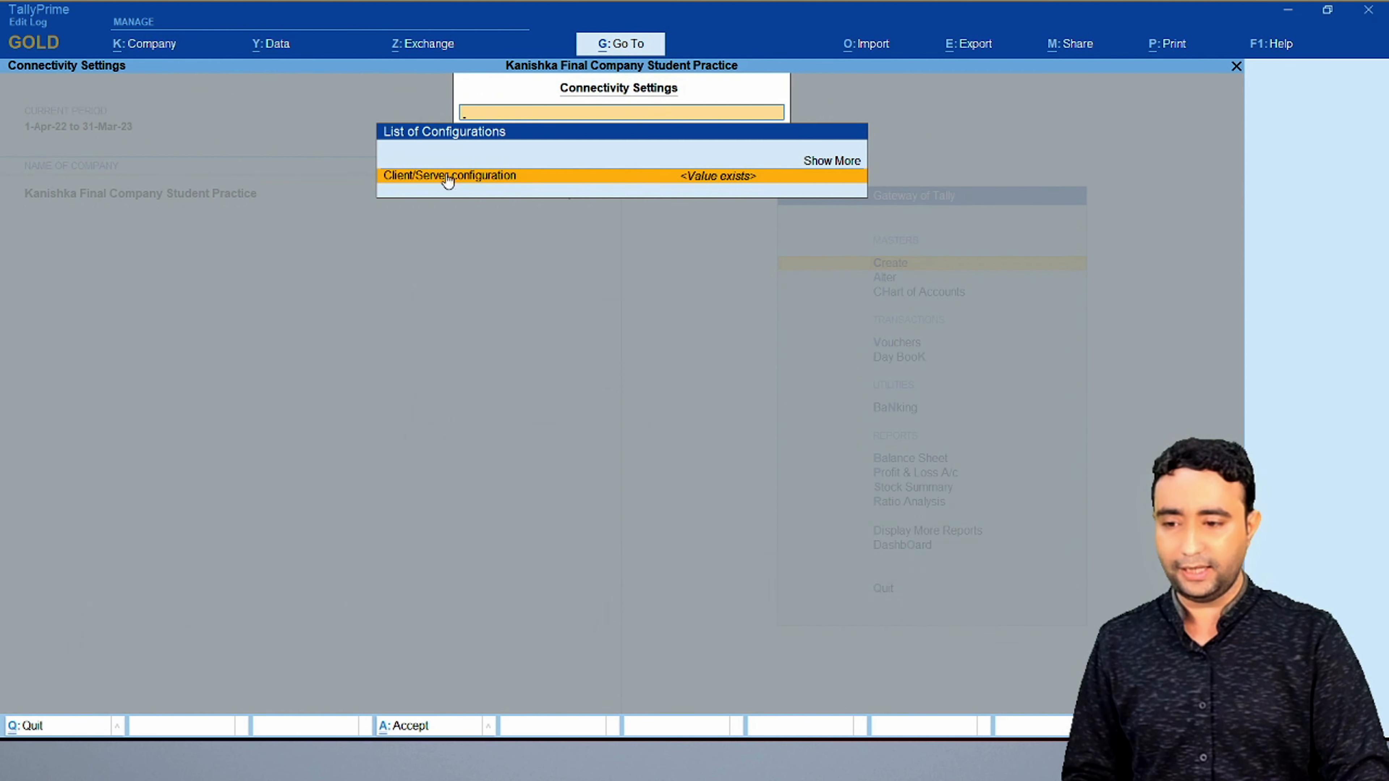
- Configure the client/server so TallyPrime acts as Both with ODBC enabled on port 9000, and restart it to apply the changes
left_click(477, 176)
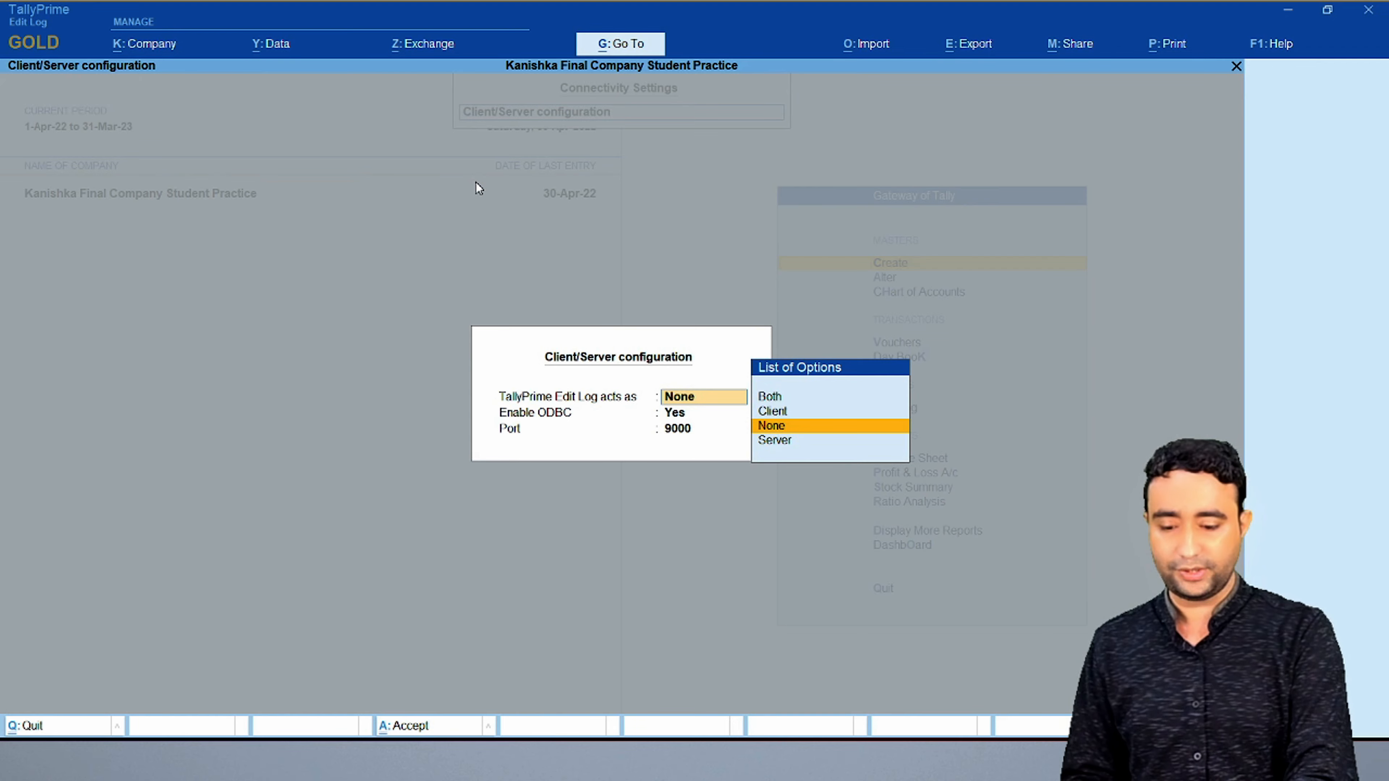
key("Up")
key("Up")
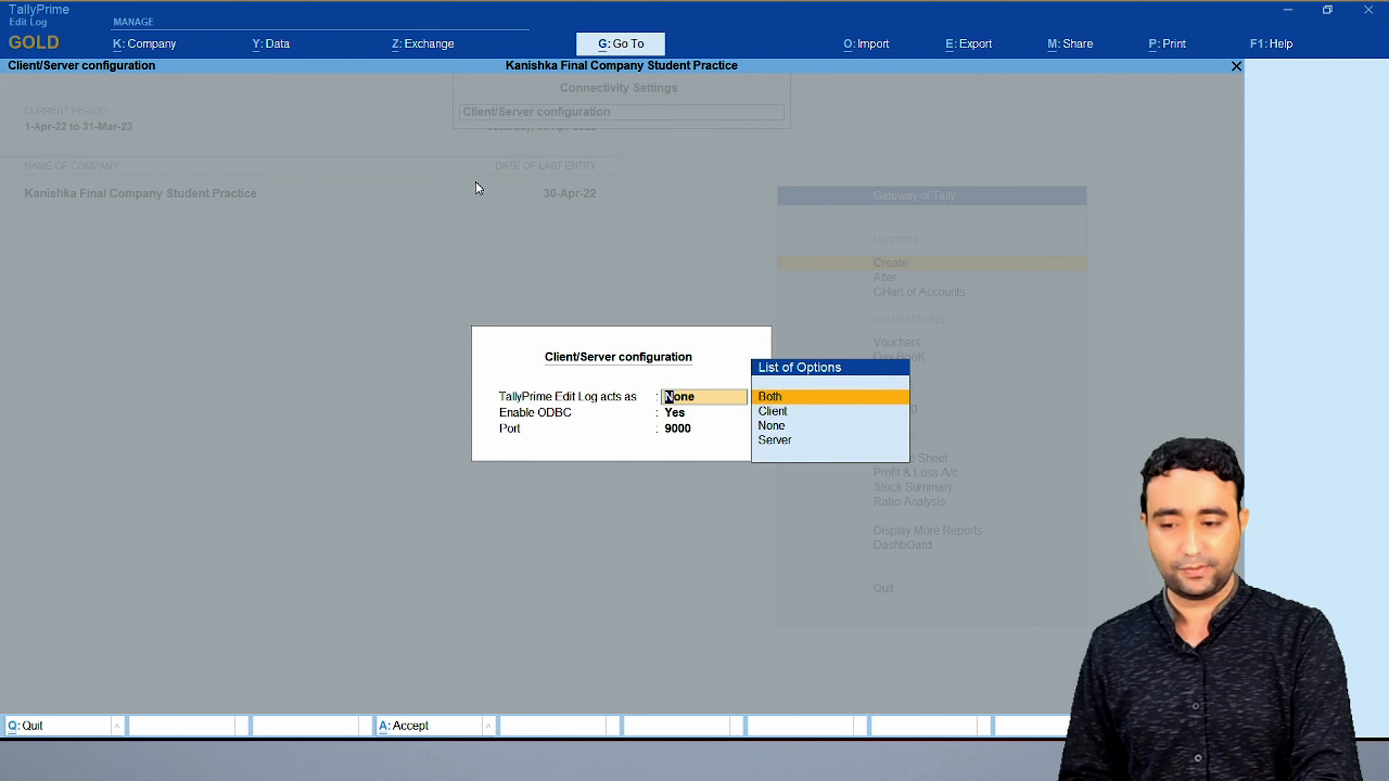
key("Return")
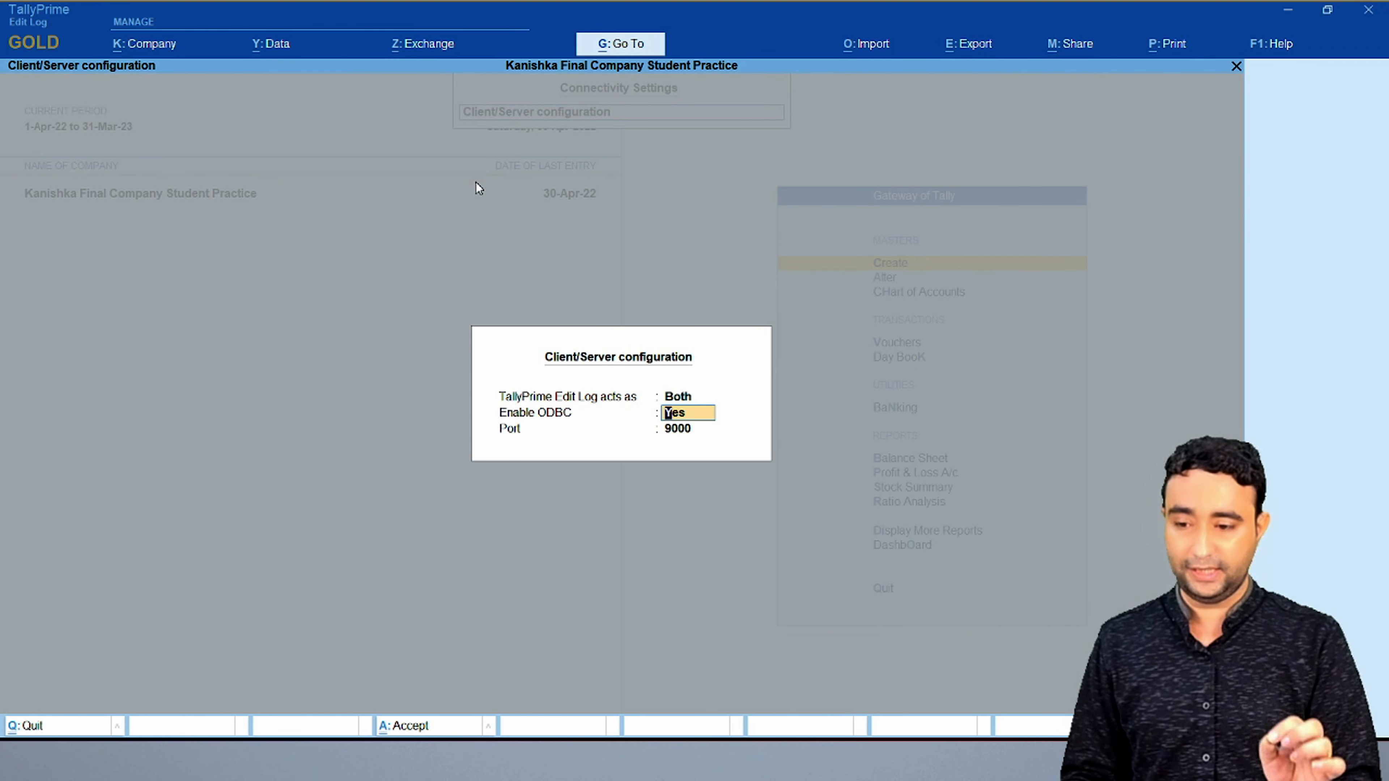
key("Return")
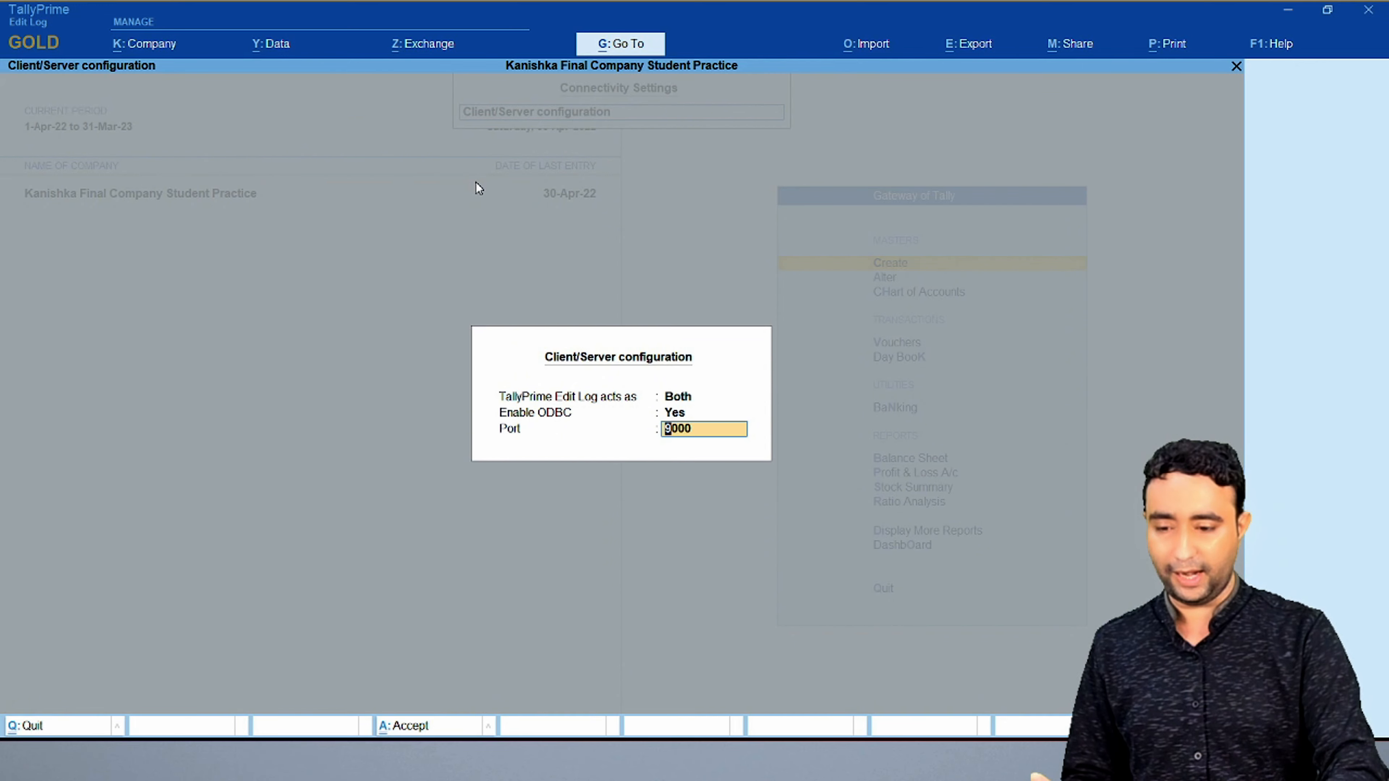
key("Return")
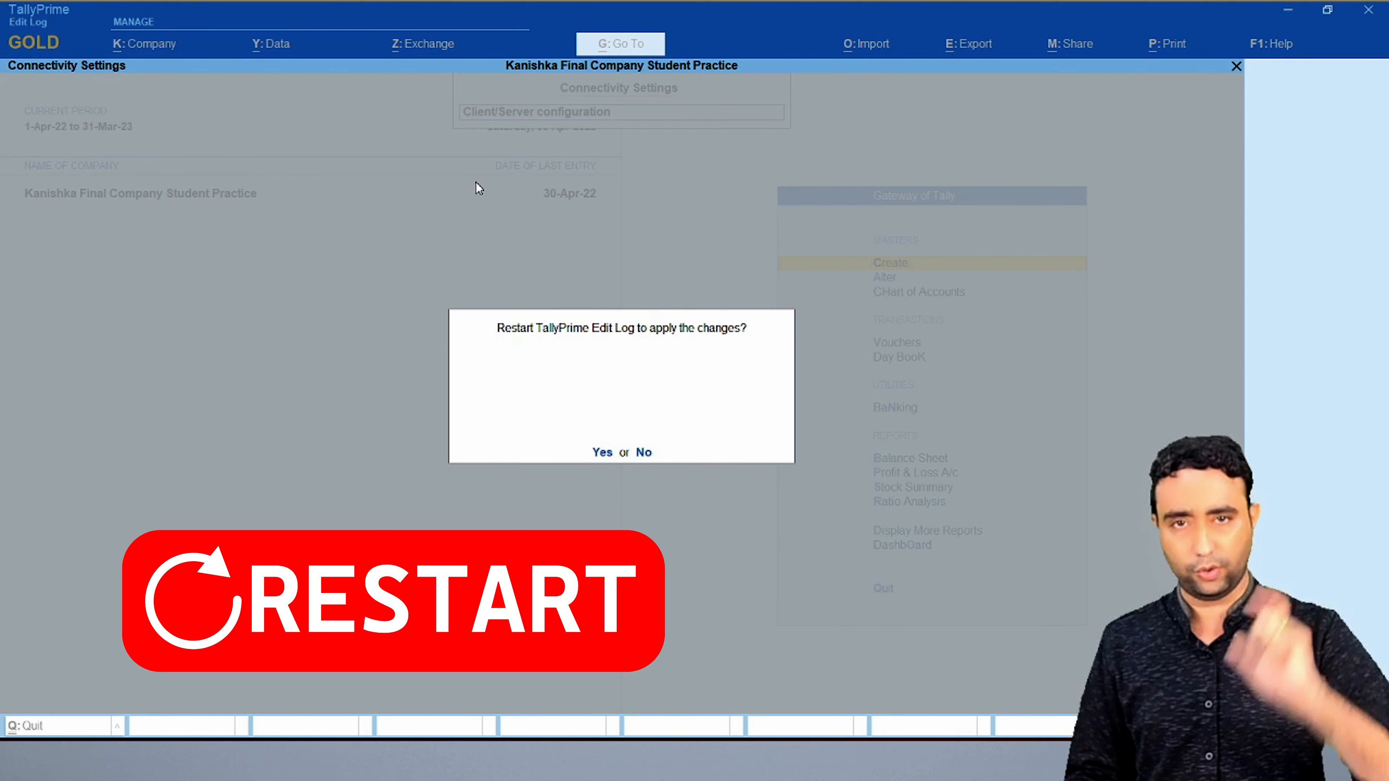
key("Return")
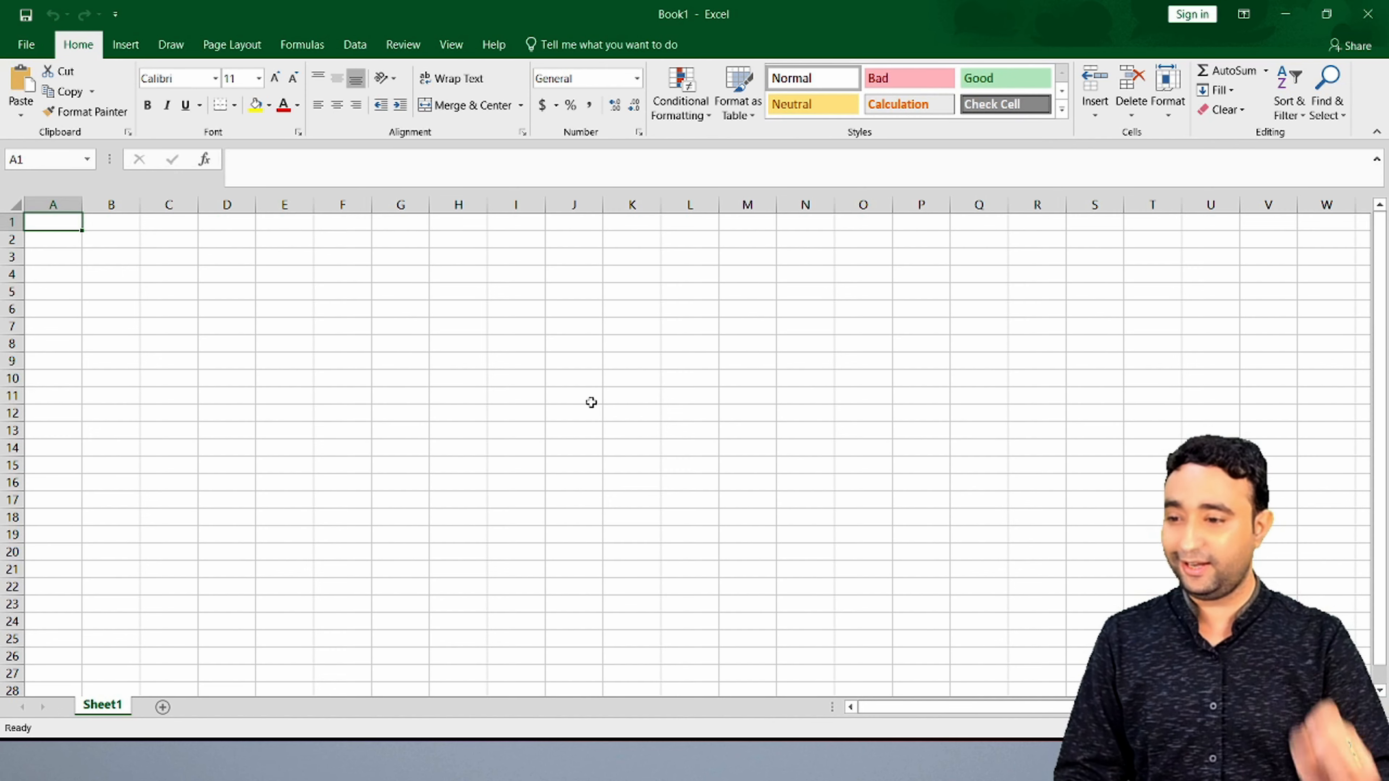
- Switch to Excel and examine the external data sources and the legacy import wizard options
left_click(353, 43)
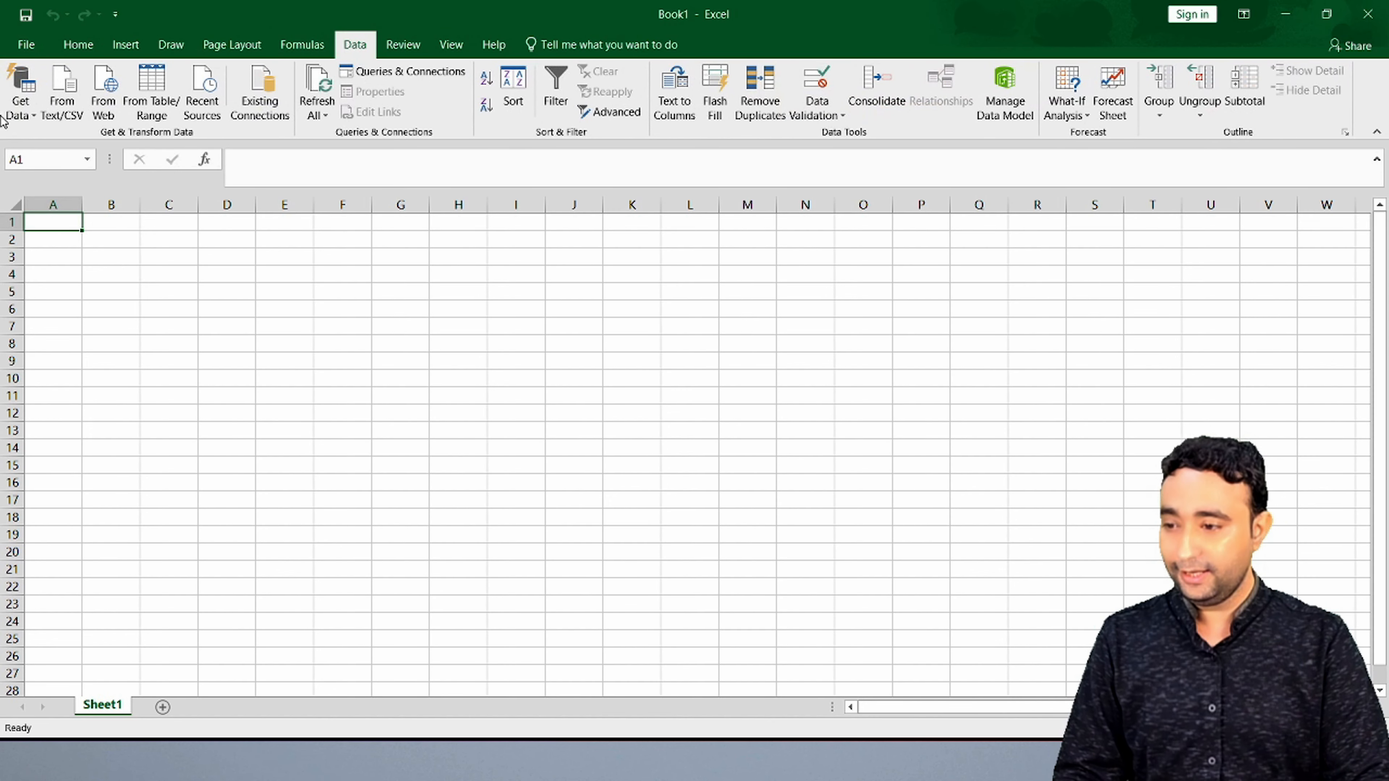
left_click(17, 110)
mouse_move(101, 303)
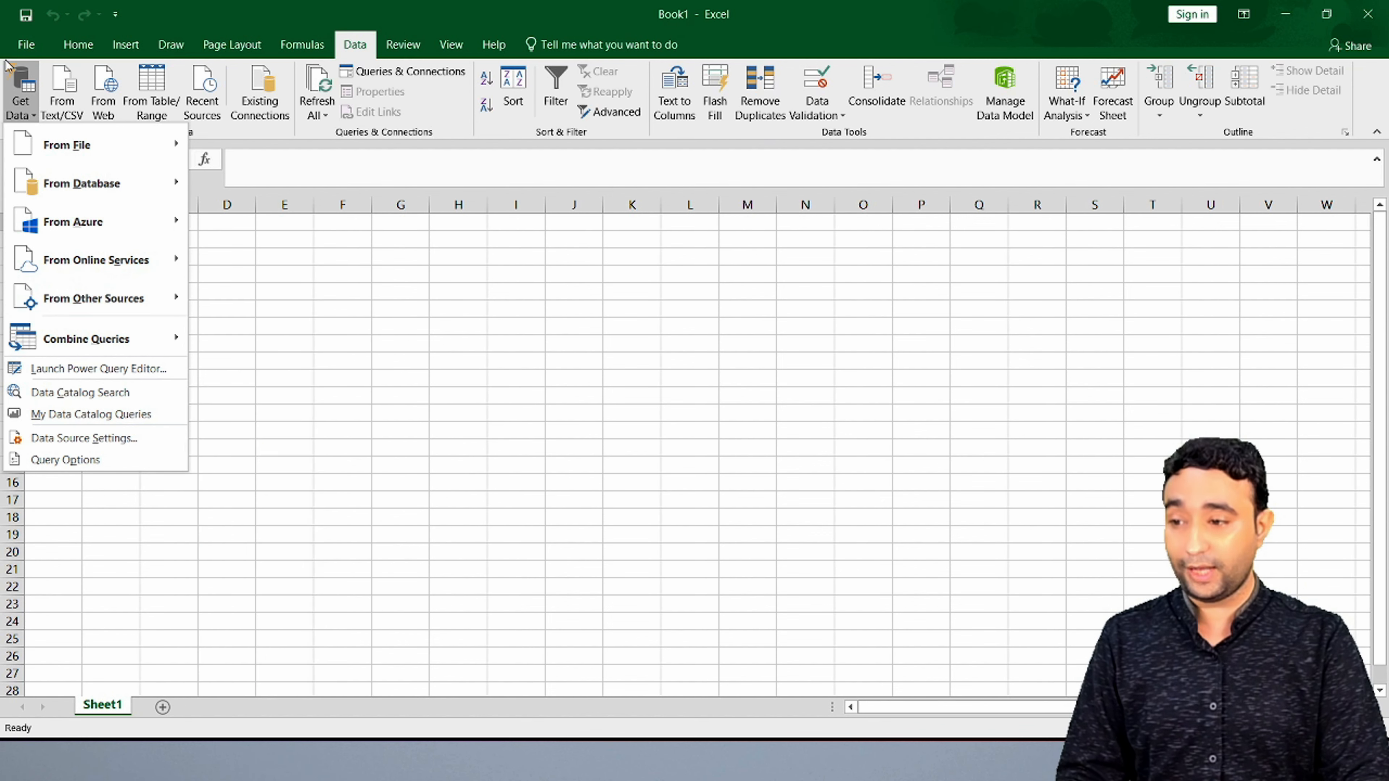
left_click(15, 46)
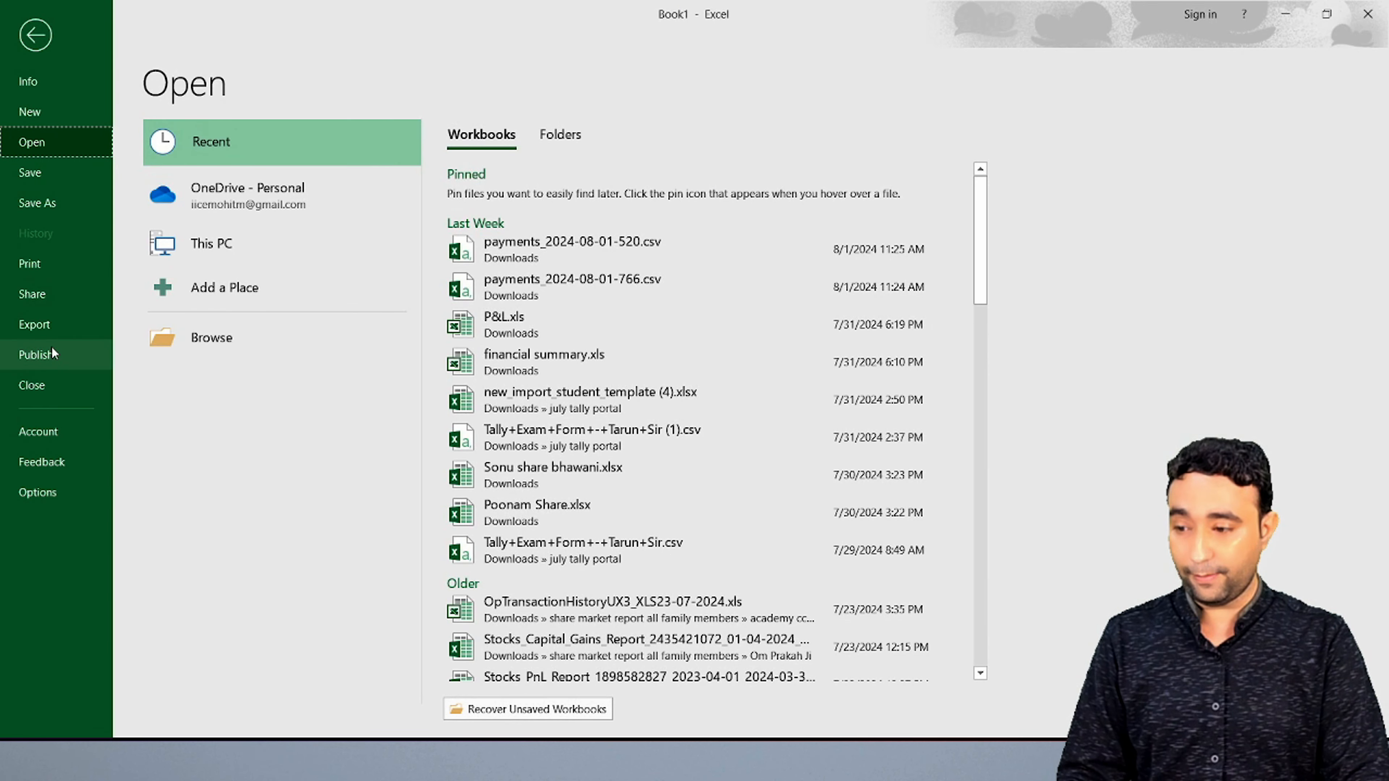
left_click(39, 493)
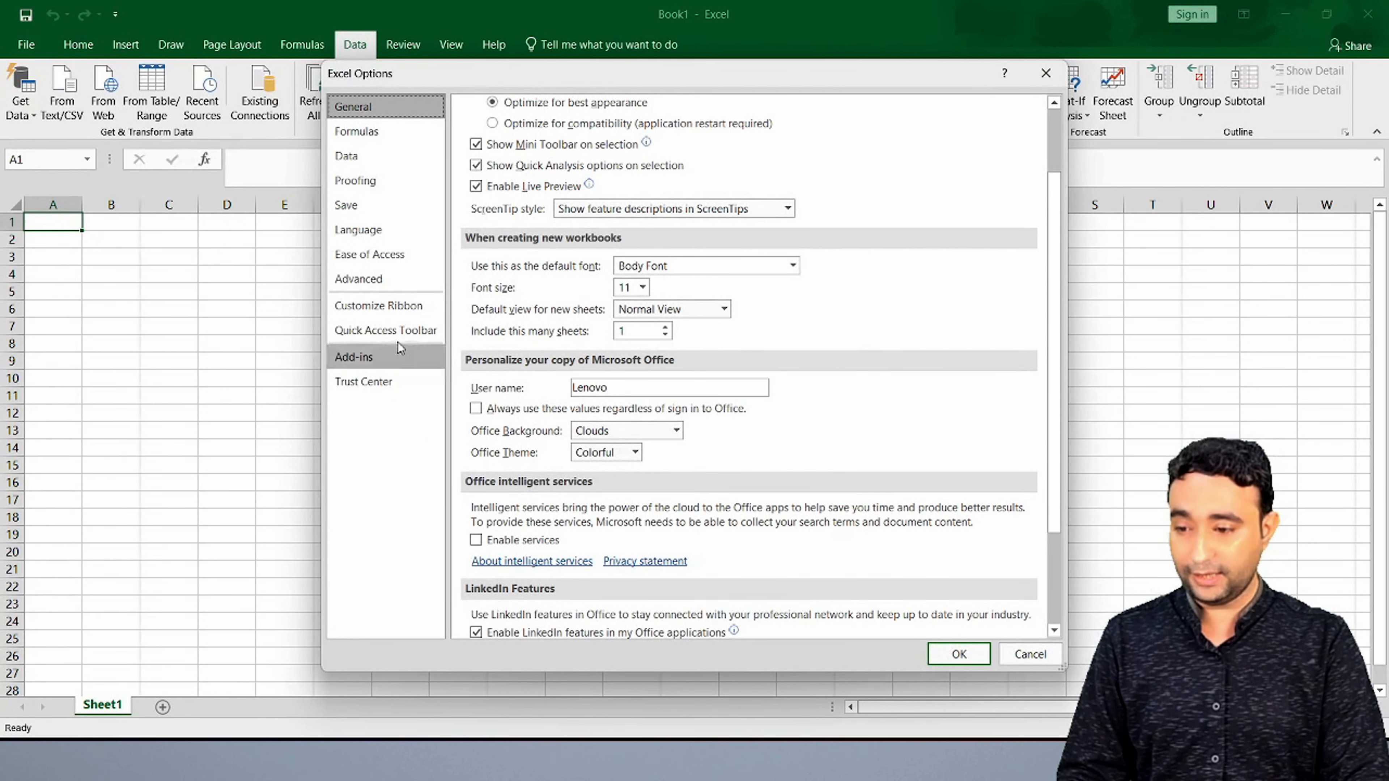
left_click(361, 156)
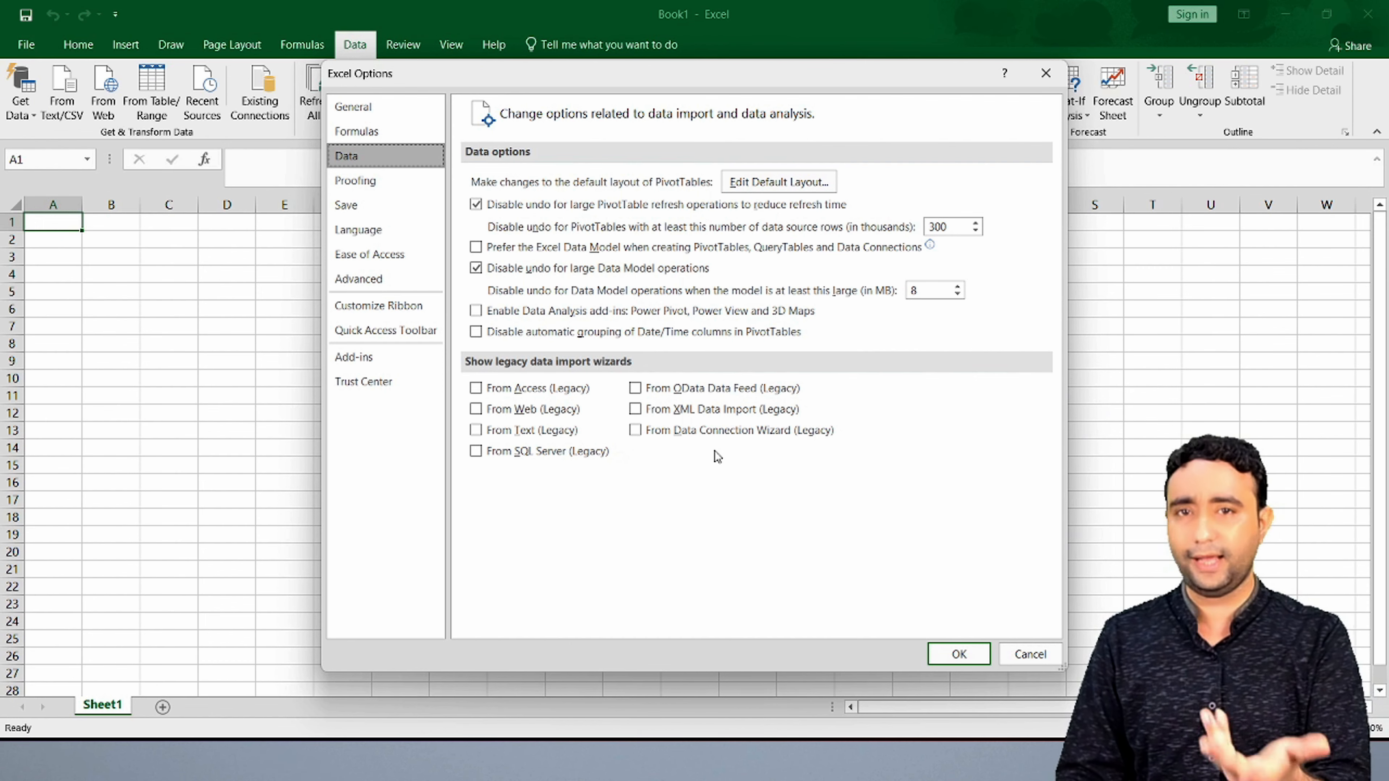
left_click(1030, 655)
- Start a Microsoft Query import from the TallyODBC64_9000 data source
left_click(18, 121)
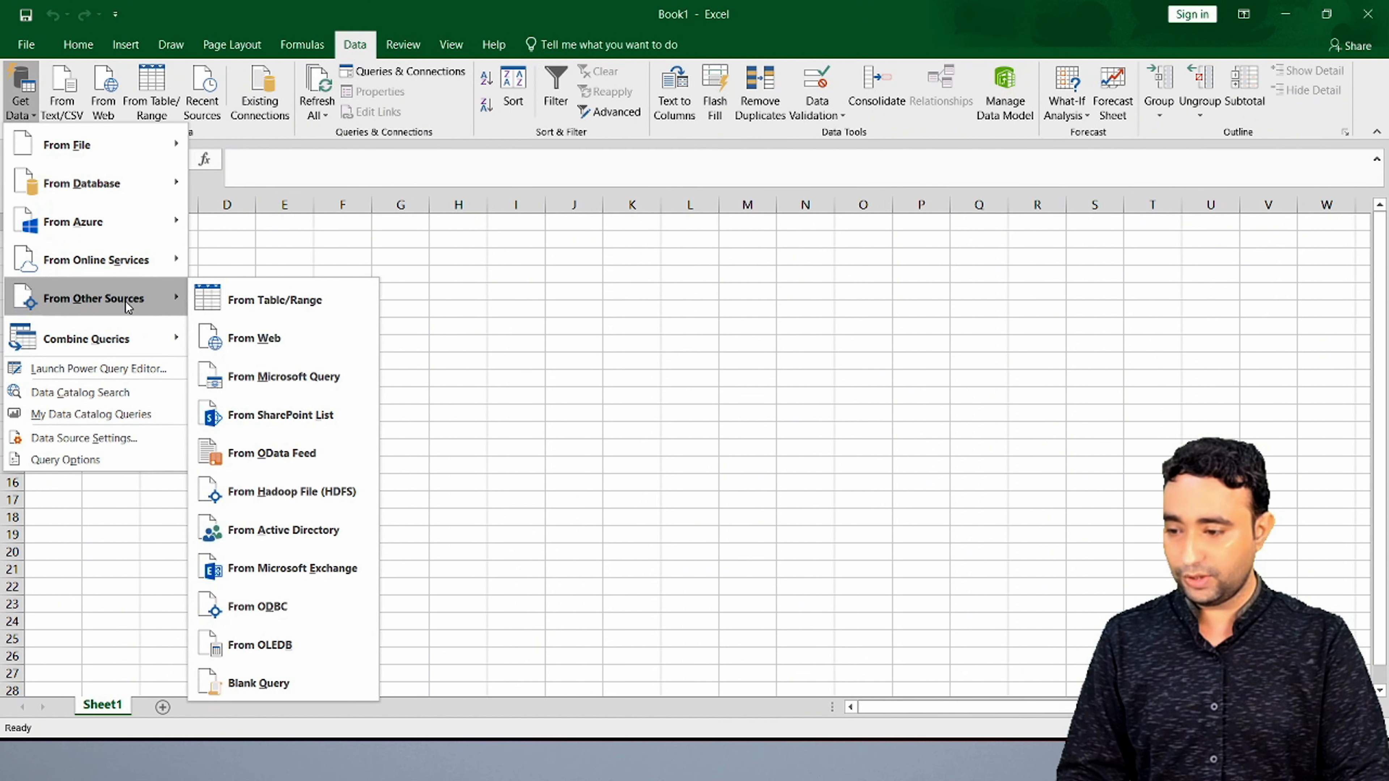
left_click(315, 386)
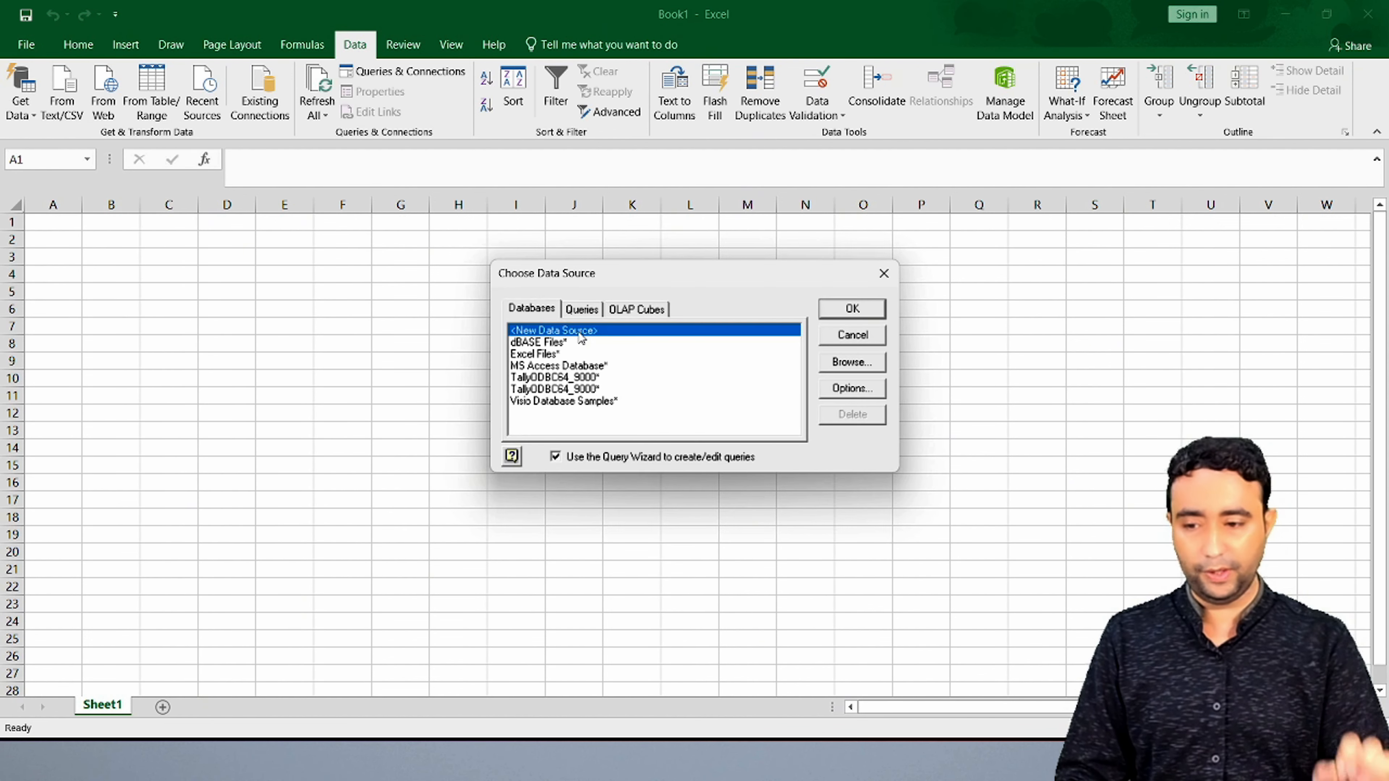
left_click(563, 380)
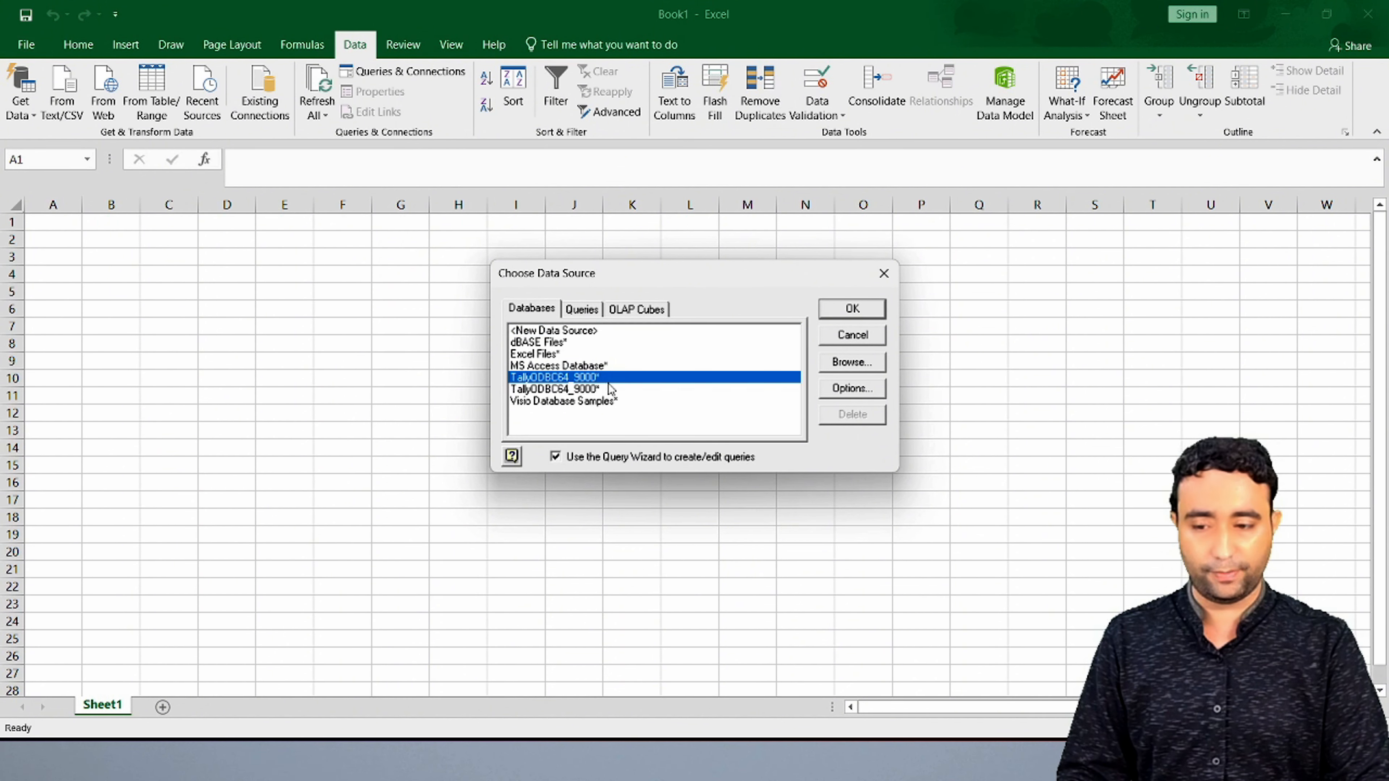
left_click(866, 312)
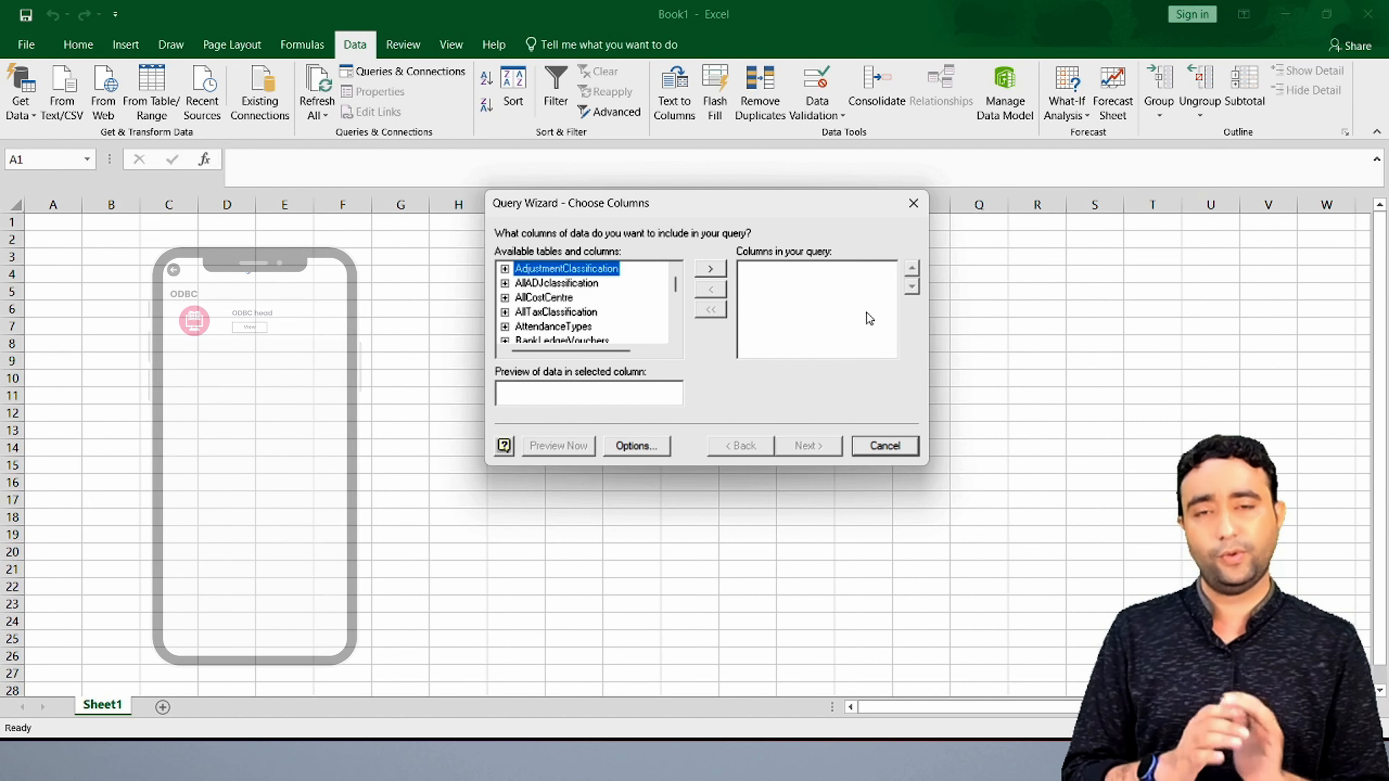
- Add the $Name column from the Ledger table to the query
key("l")
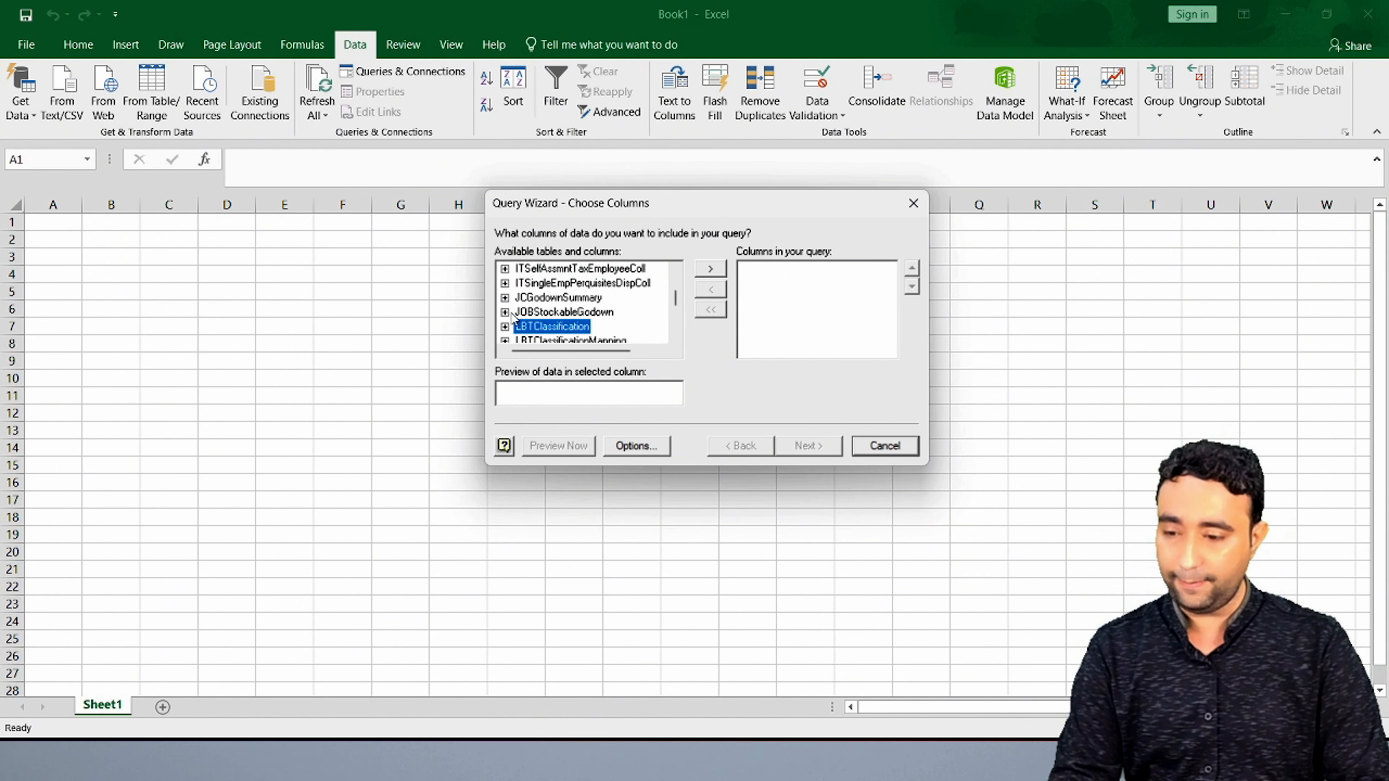
key("l")
key("l")
key("l")
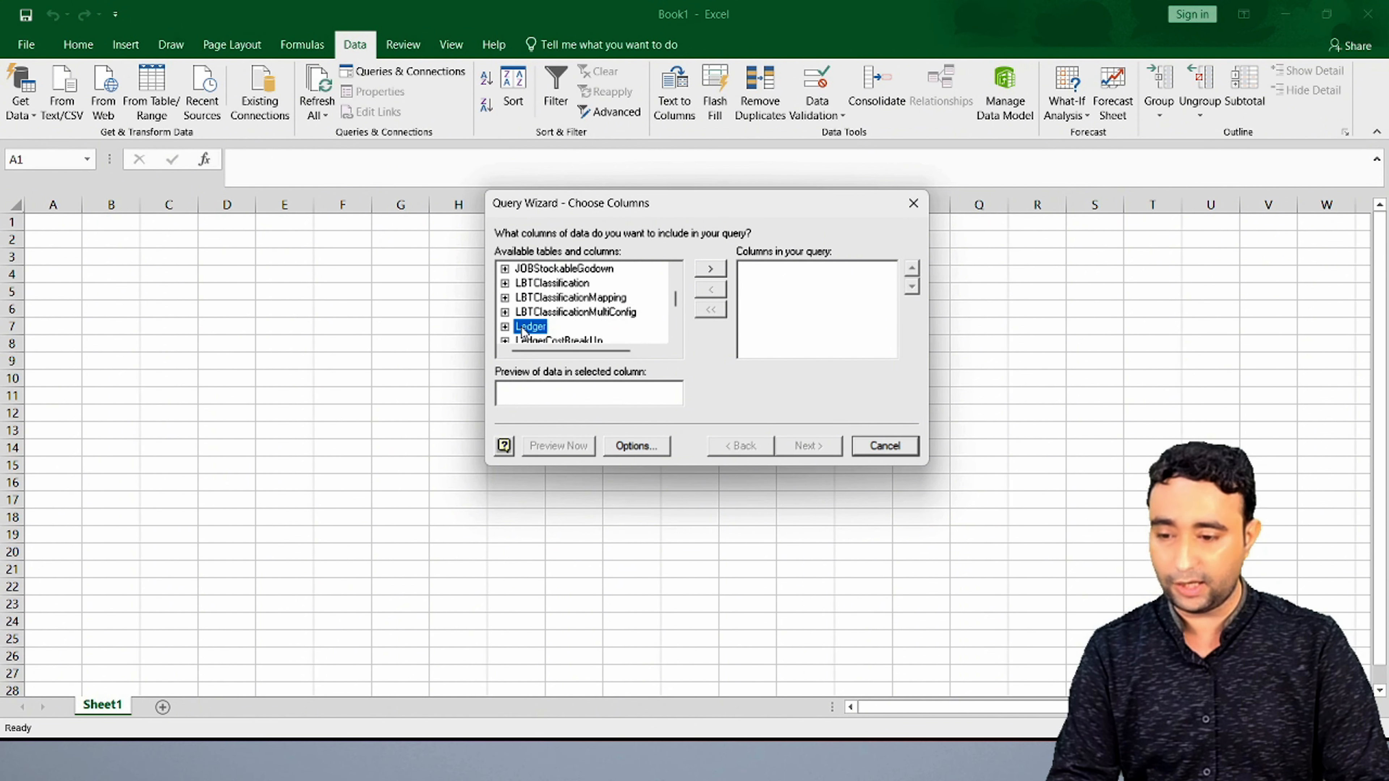
left_click(505, 327)
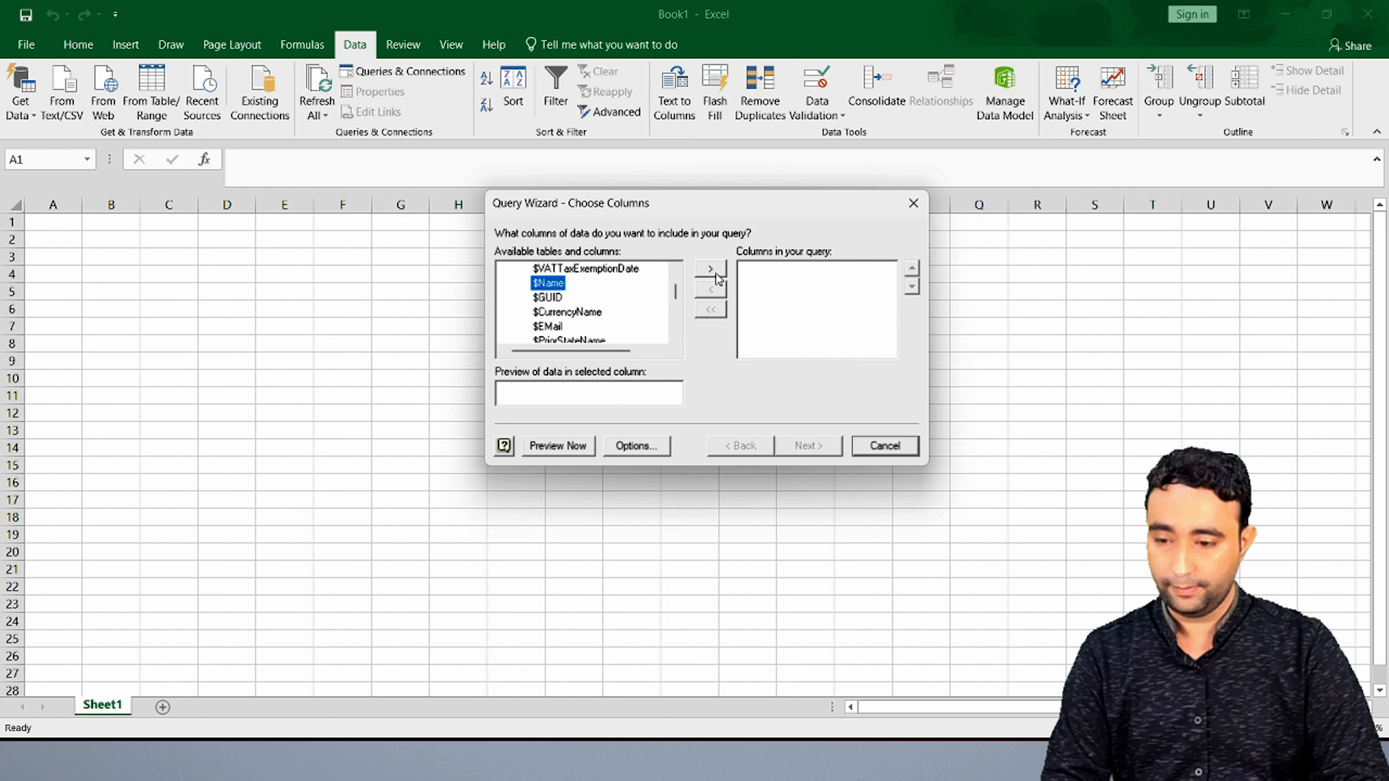
left_click(717, 273)
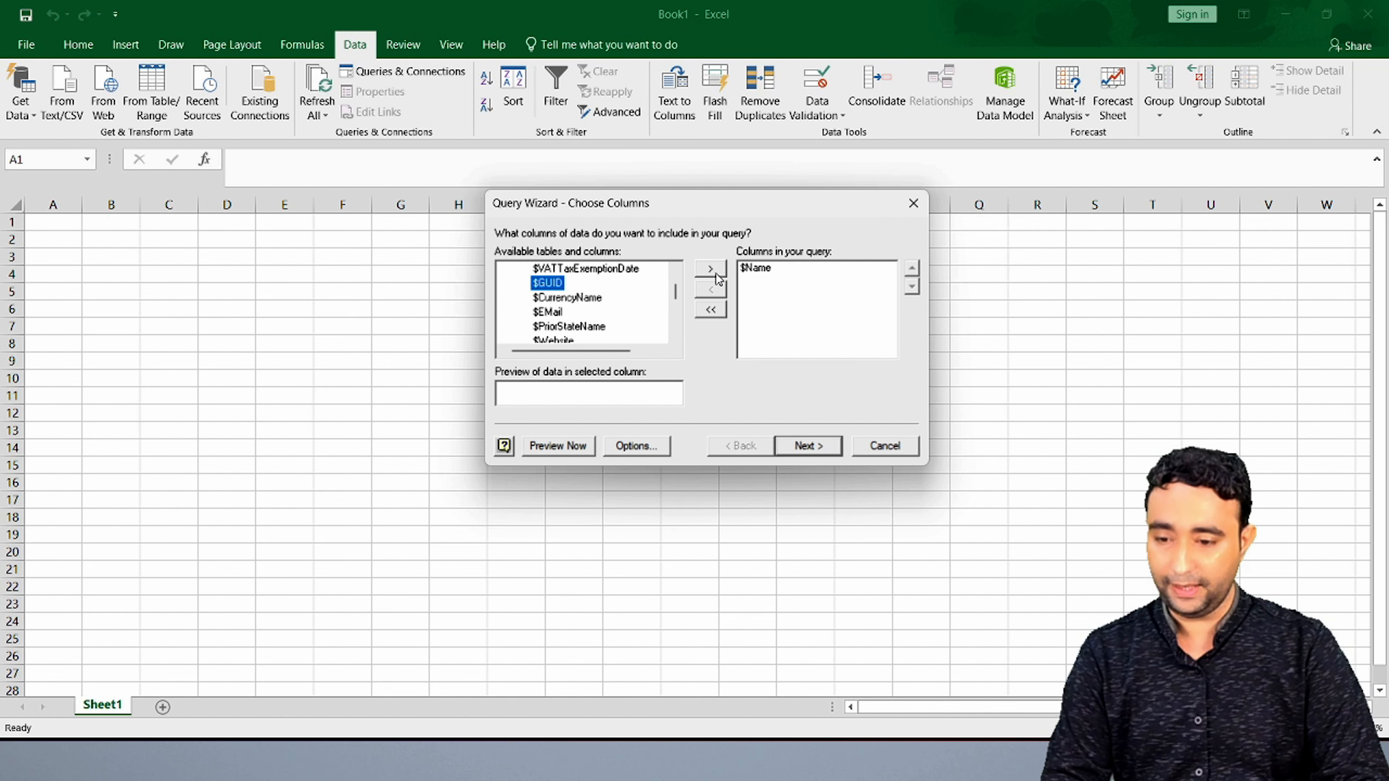
- Add the Ledger table's $Parent column to the query and place it above $Name
left_click(590, 300)
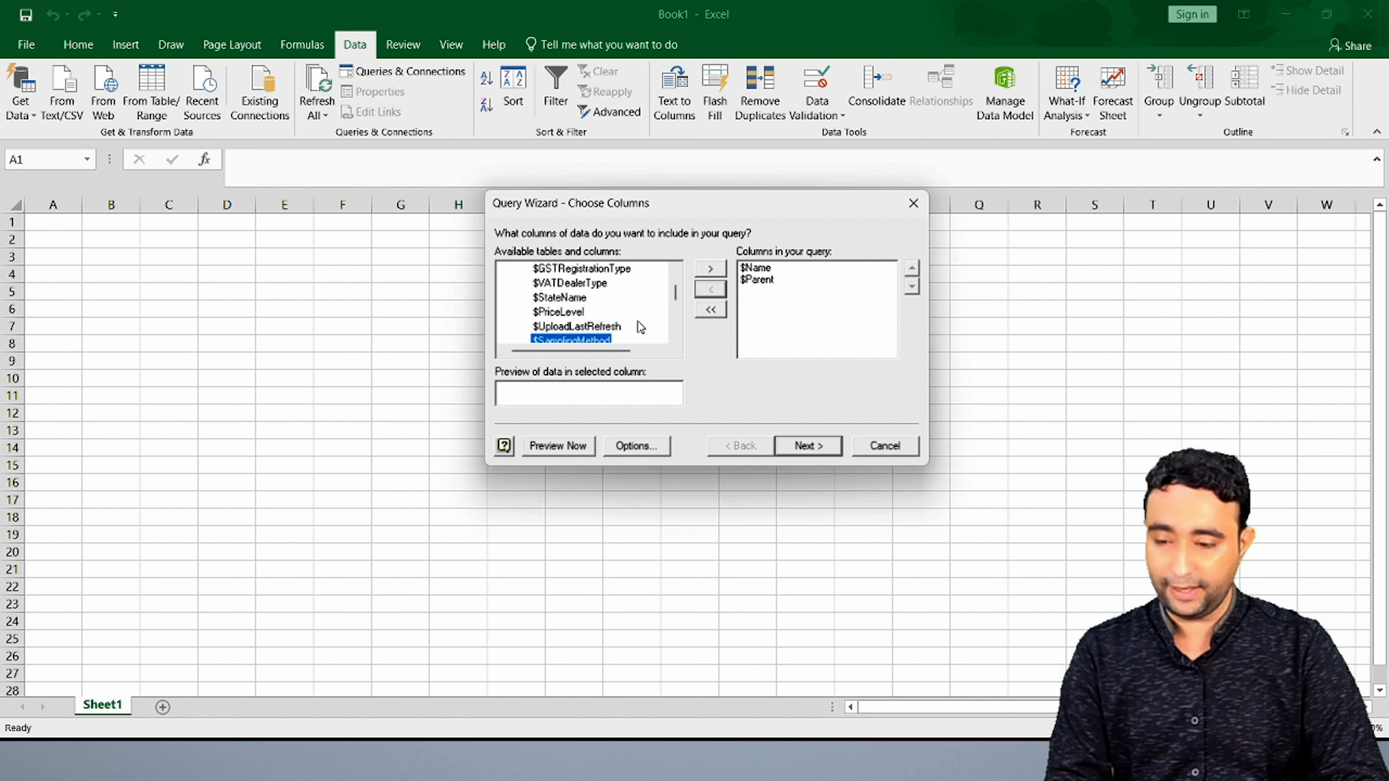
key("Down")
key("Up")
key("Up")
left_click(760, 281)
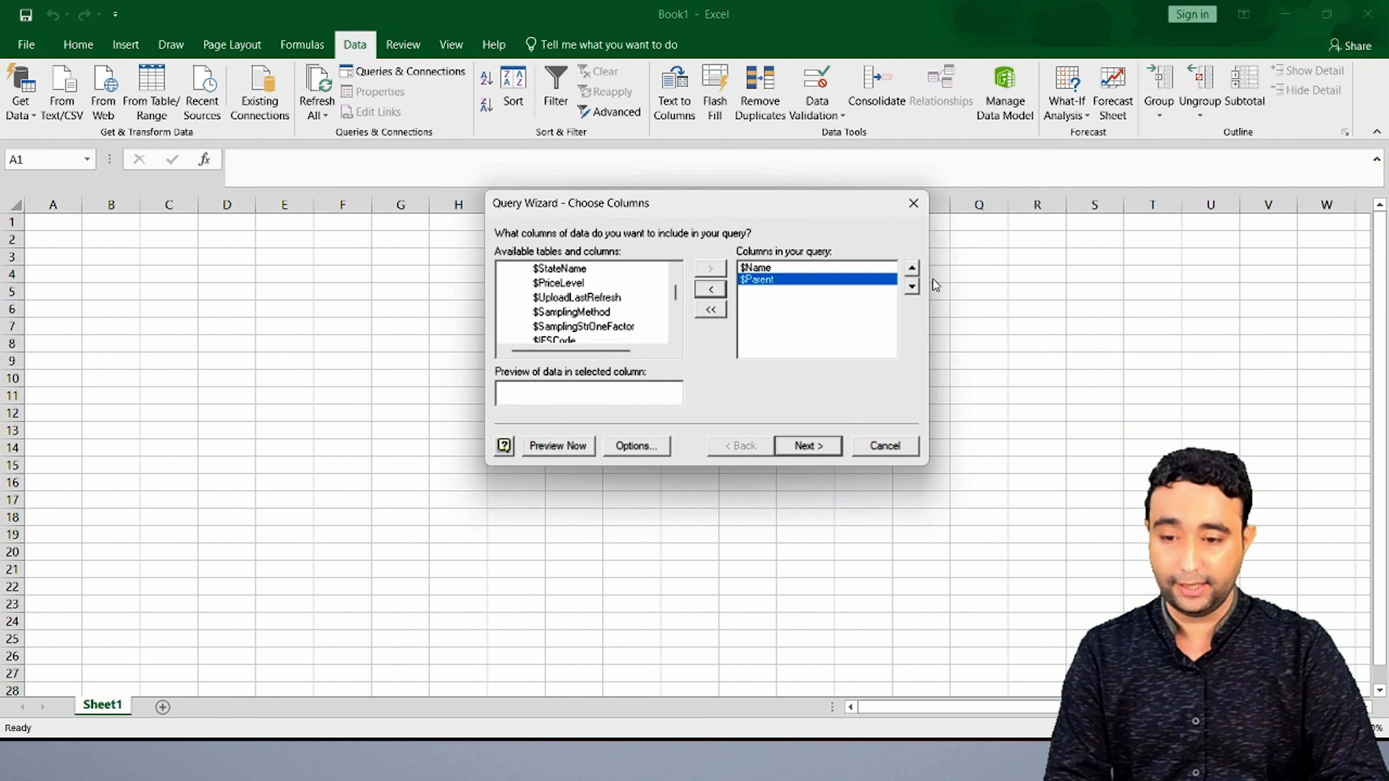
left_click(911, 268)
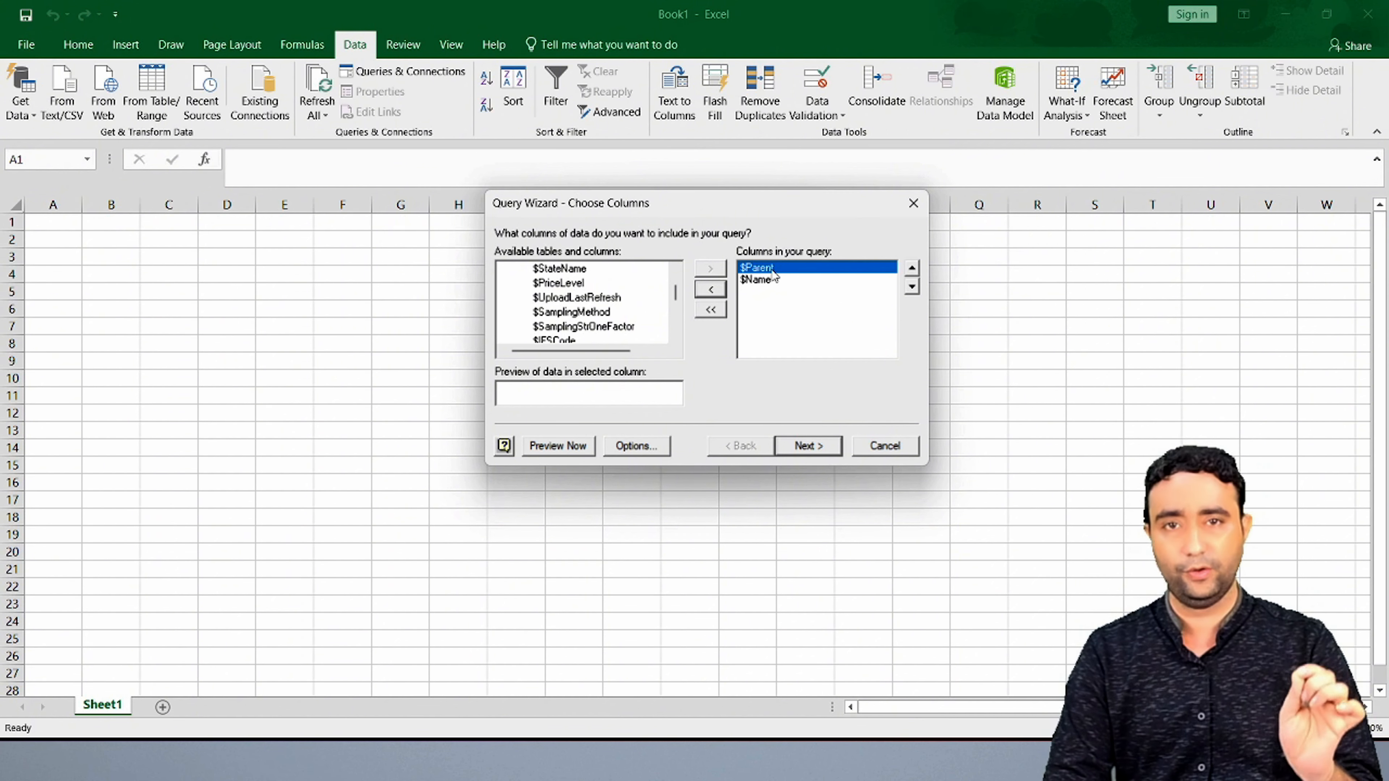
- Add the ledger columns $OpeningBalance, $_ClosingBalance, $_ThisYearBalance, $_ThisQuarterBalance and $_PartyGSTIN to the query
left_click(584, 311)
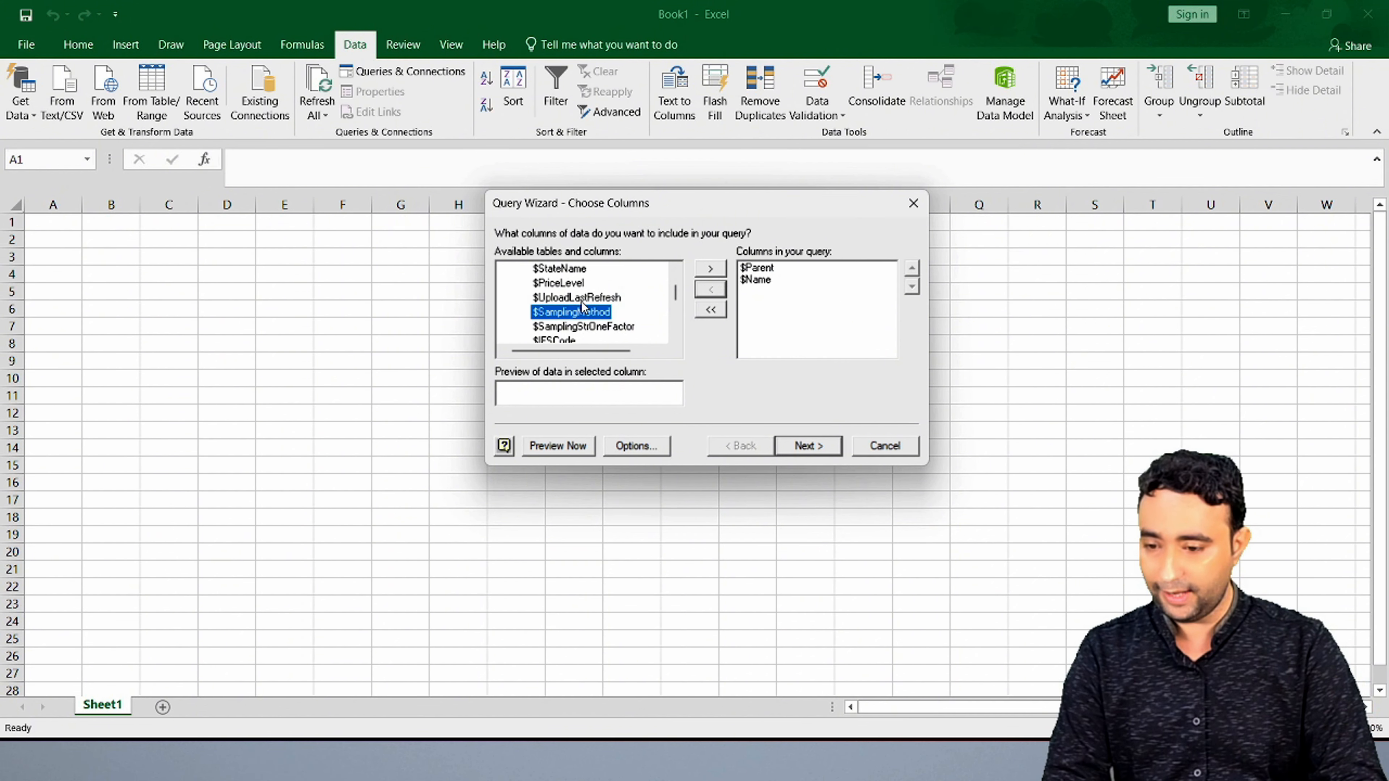
key("Down")
key("Down")
key("Down")
key("Down")
key("Down")
key("Down")
key("Down")
key("Down")
key("Down")
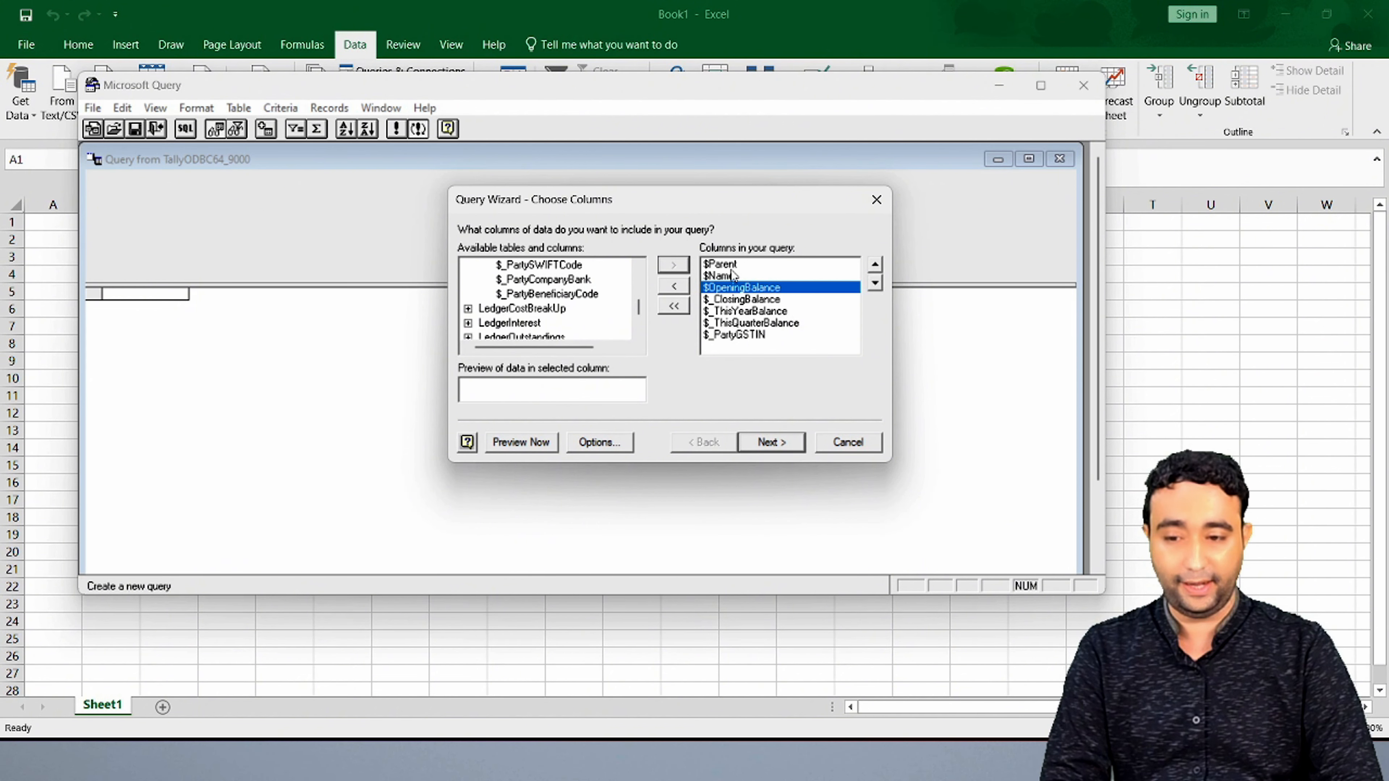
- Move $_ClosingBalance to the end of the query's column order
left_click(738, 303)
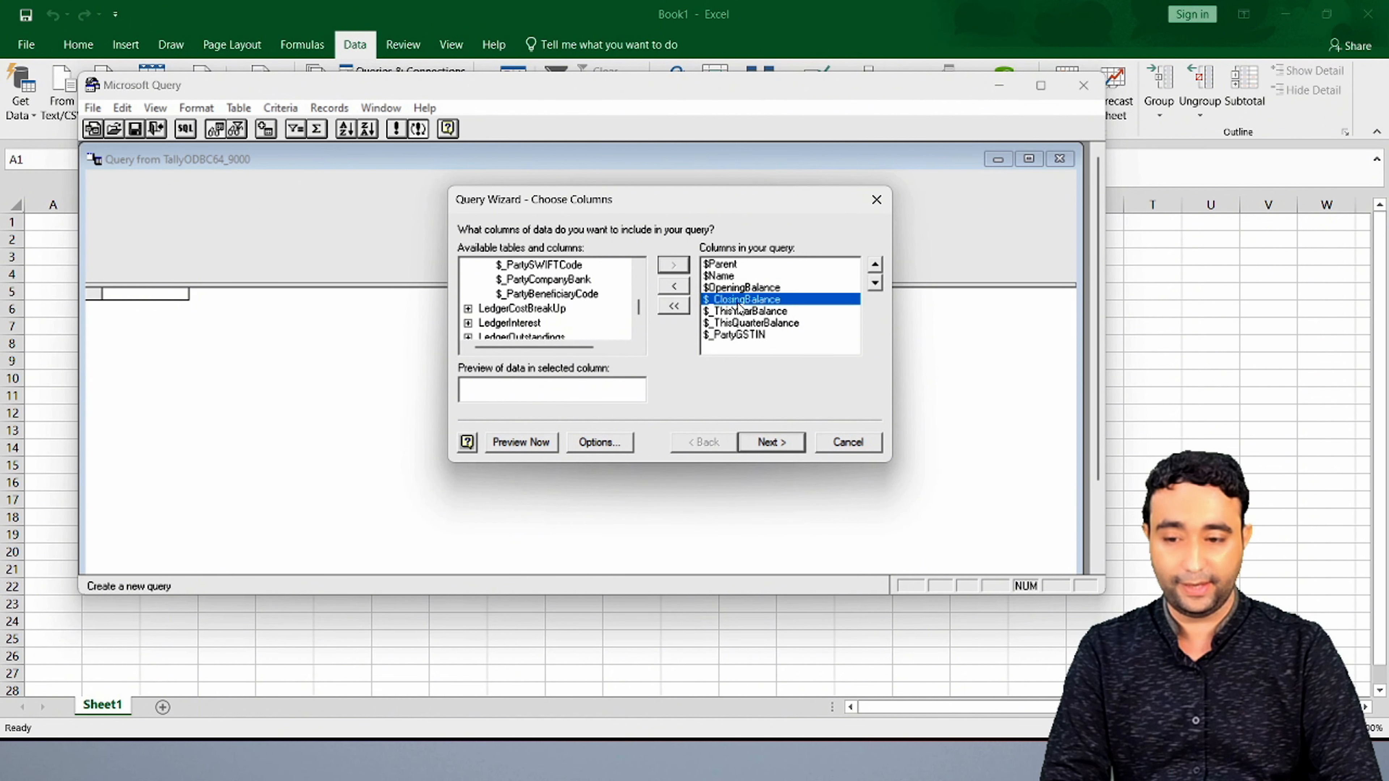
left_click(875, 283)
left_click(875, 283)
left_click(875, 283)
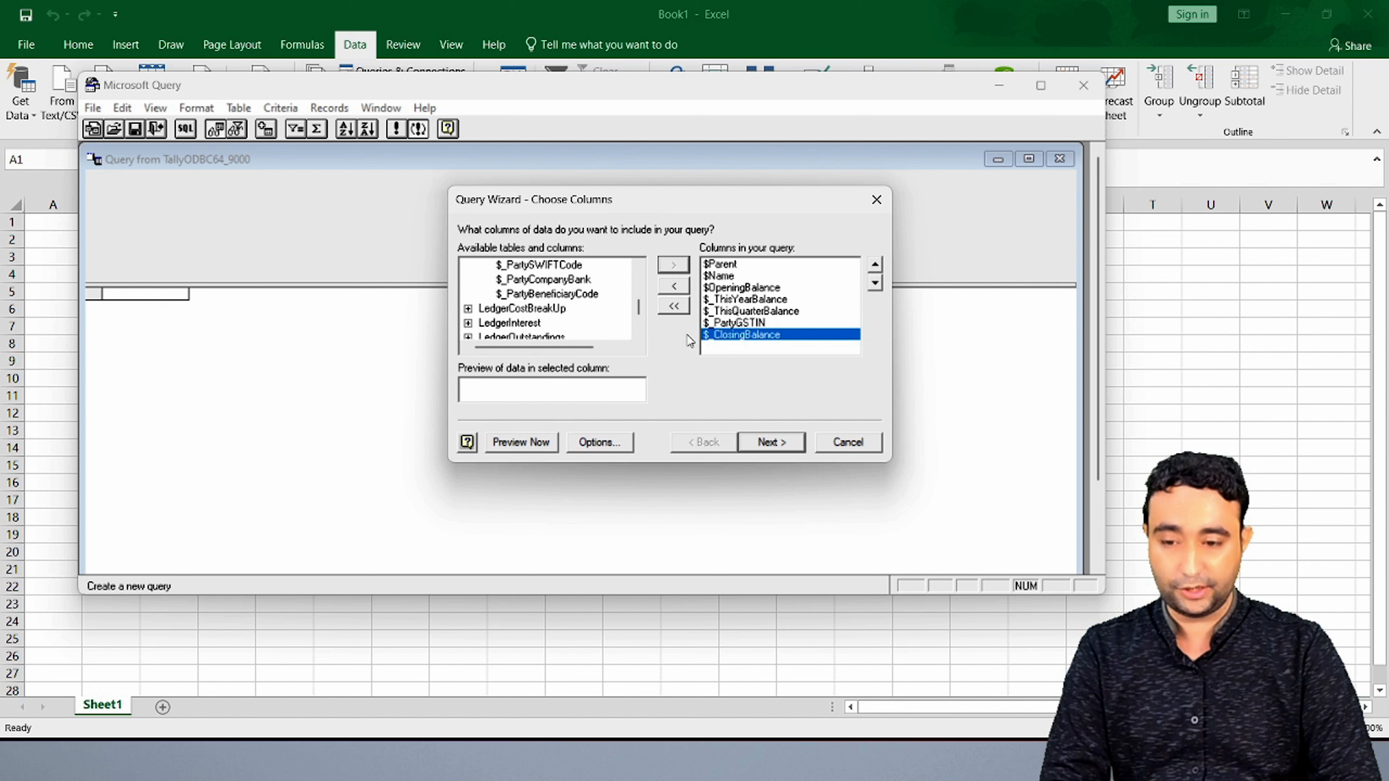
- Move $_PartyGSTIN up to directly below $Name in the query's column order
left_click(745, 323)
left_click(875, 268)
left_click(876, 268)
left_click(875, 268)
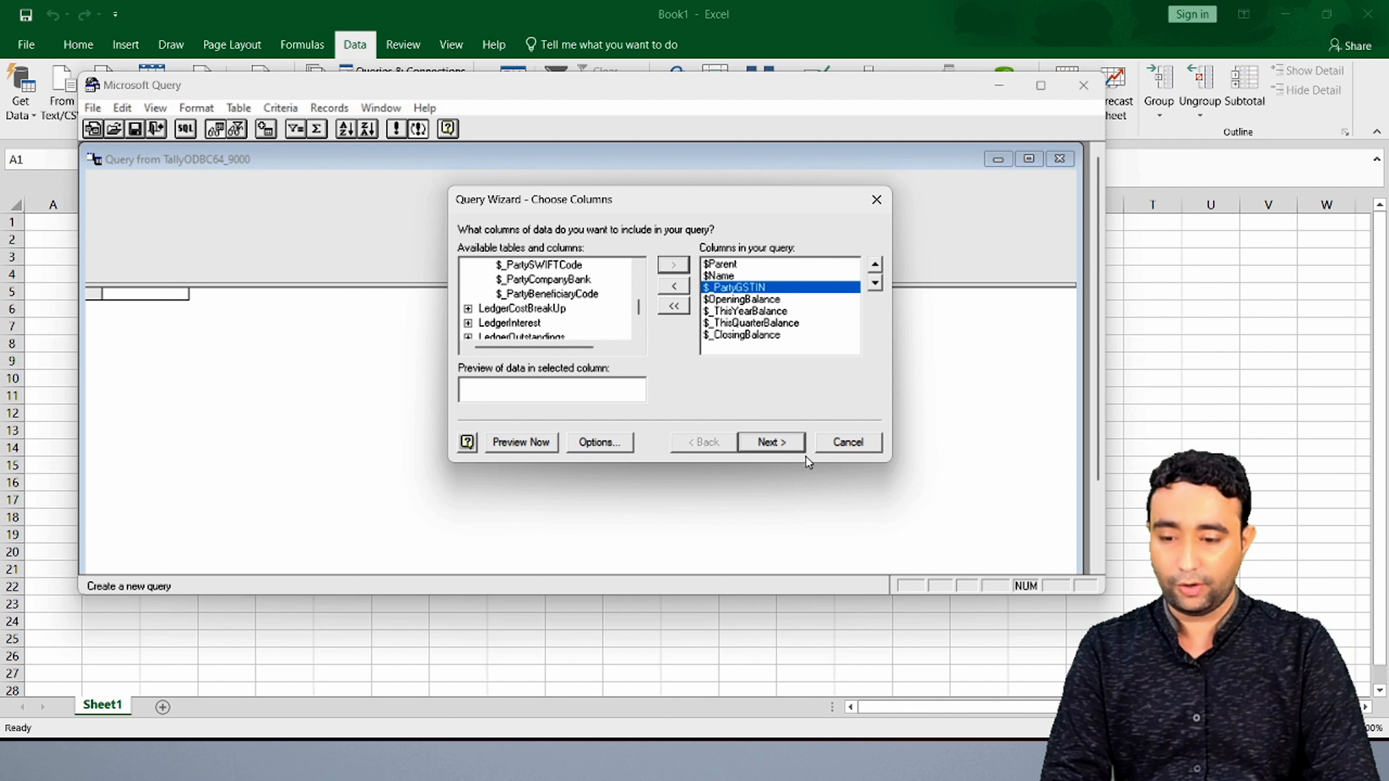
- Leave the query data unfiltered and sort it by $Parent in ascending order
left_click(787, 451)
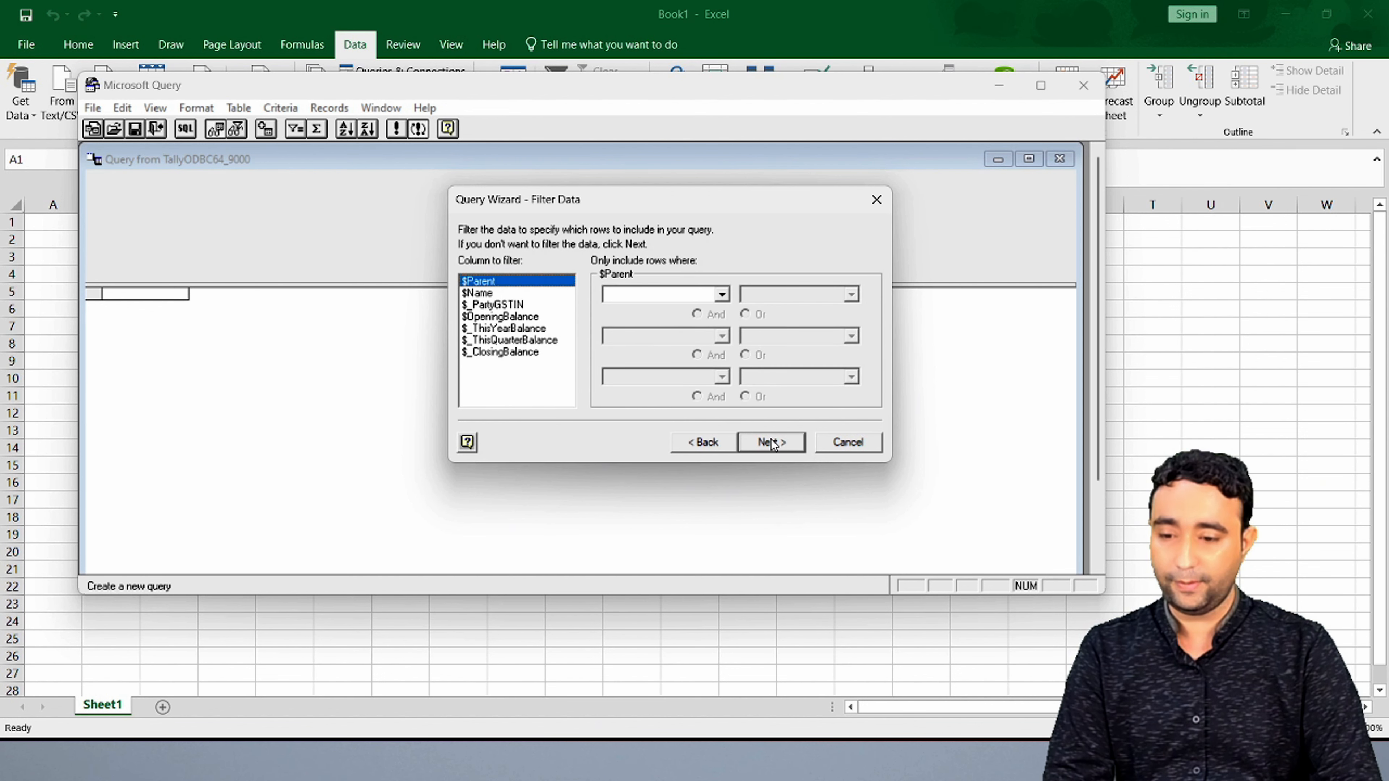
left_click(773, 444)
left_click(520, 297)
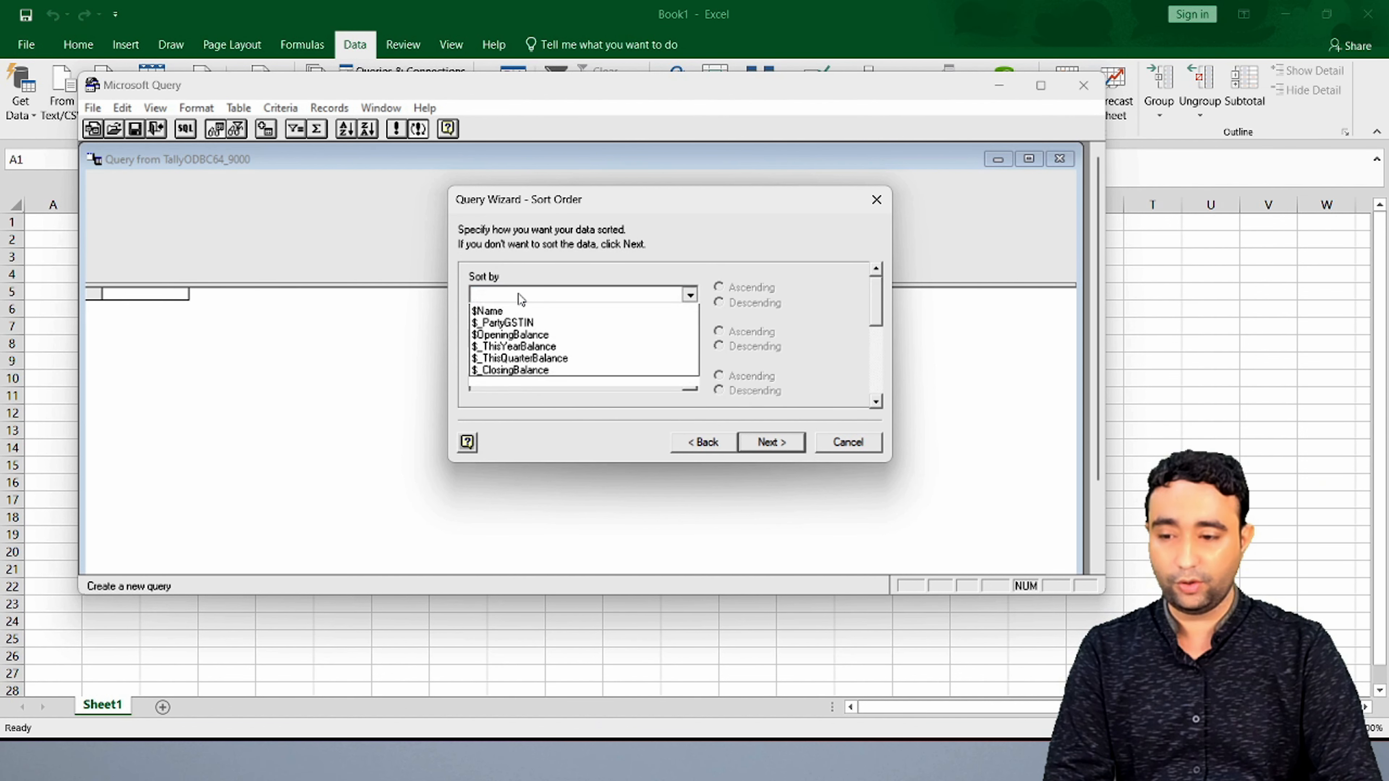
left_click(524, 328)
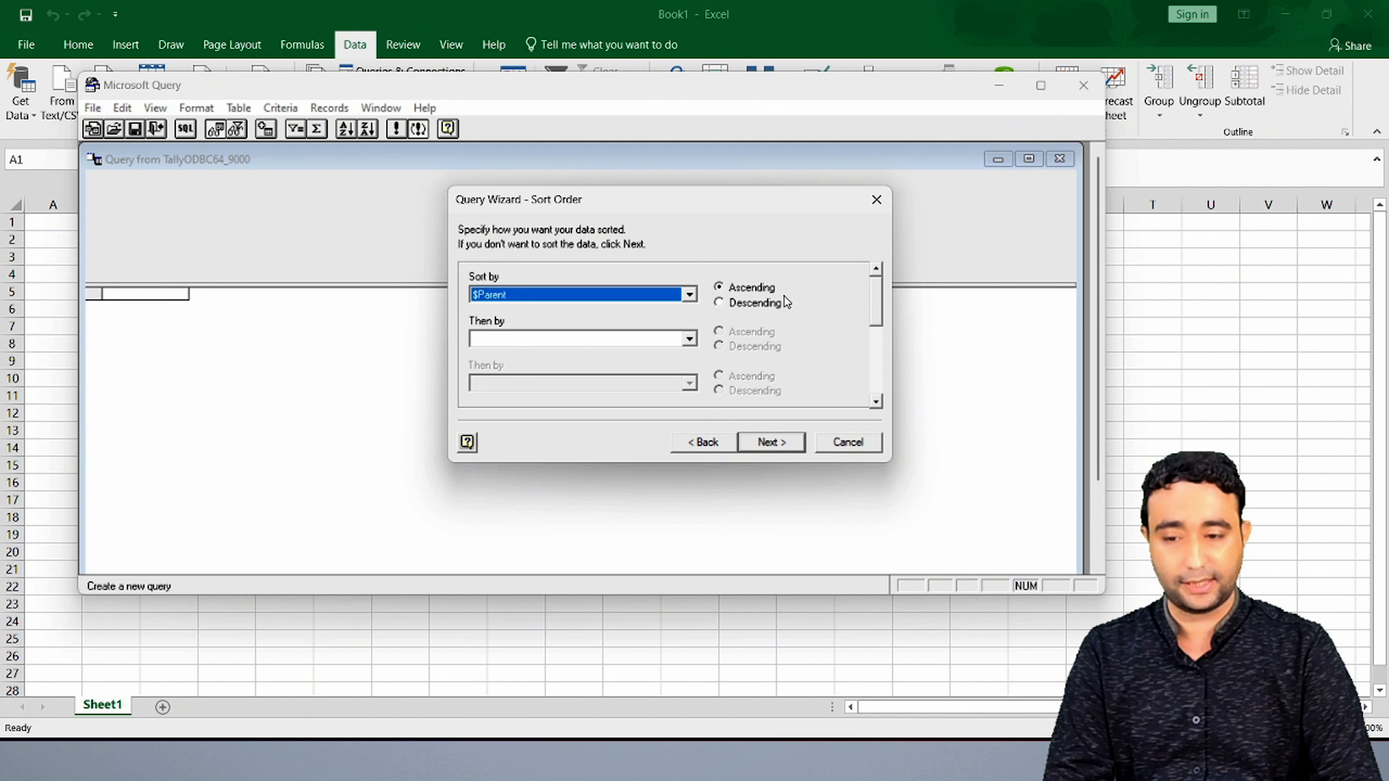
- Finish the query by returning its data to Excel as a table at cell A1 of the existing worksheet
left_click(775, 449)
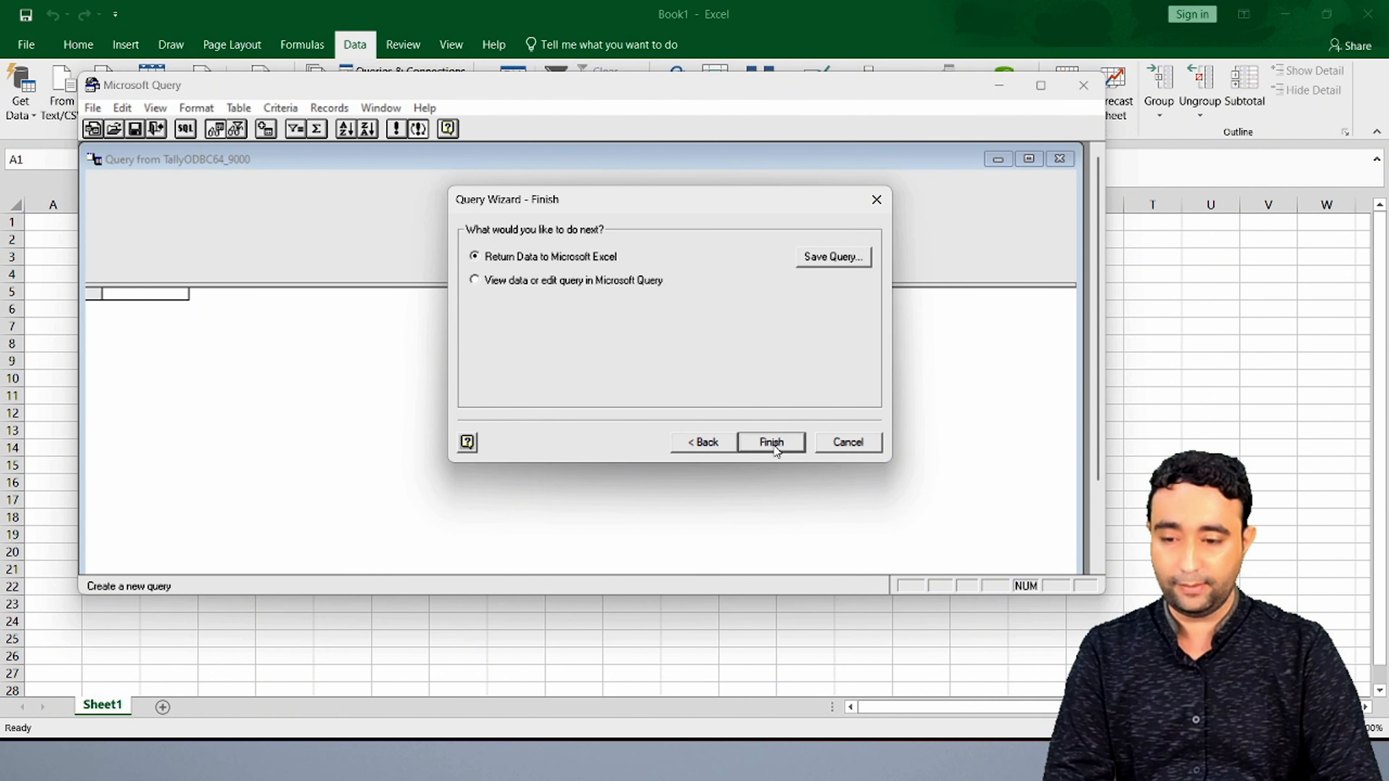
left_click(771, 442)
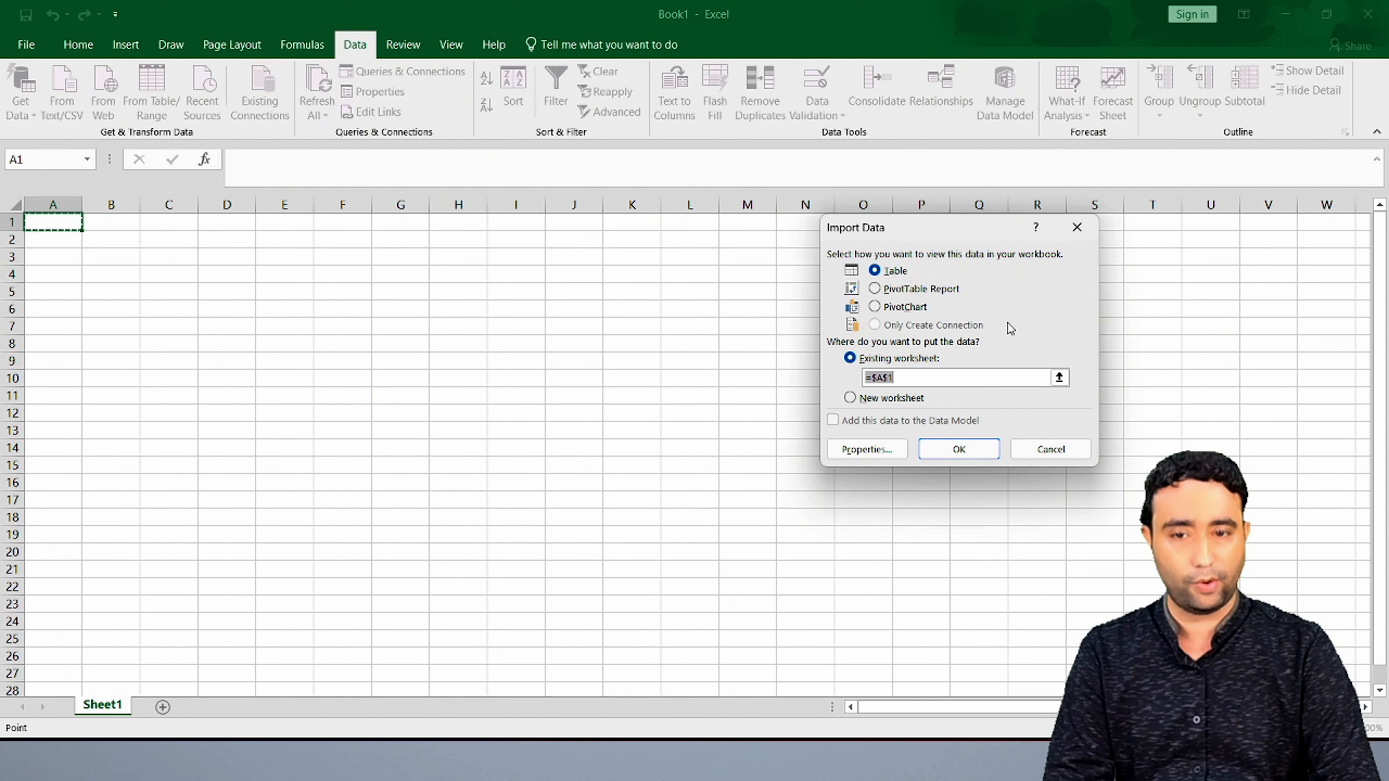
left_click(959, 449)
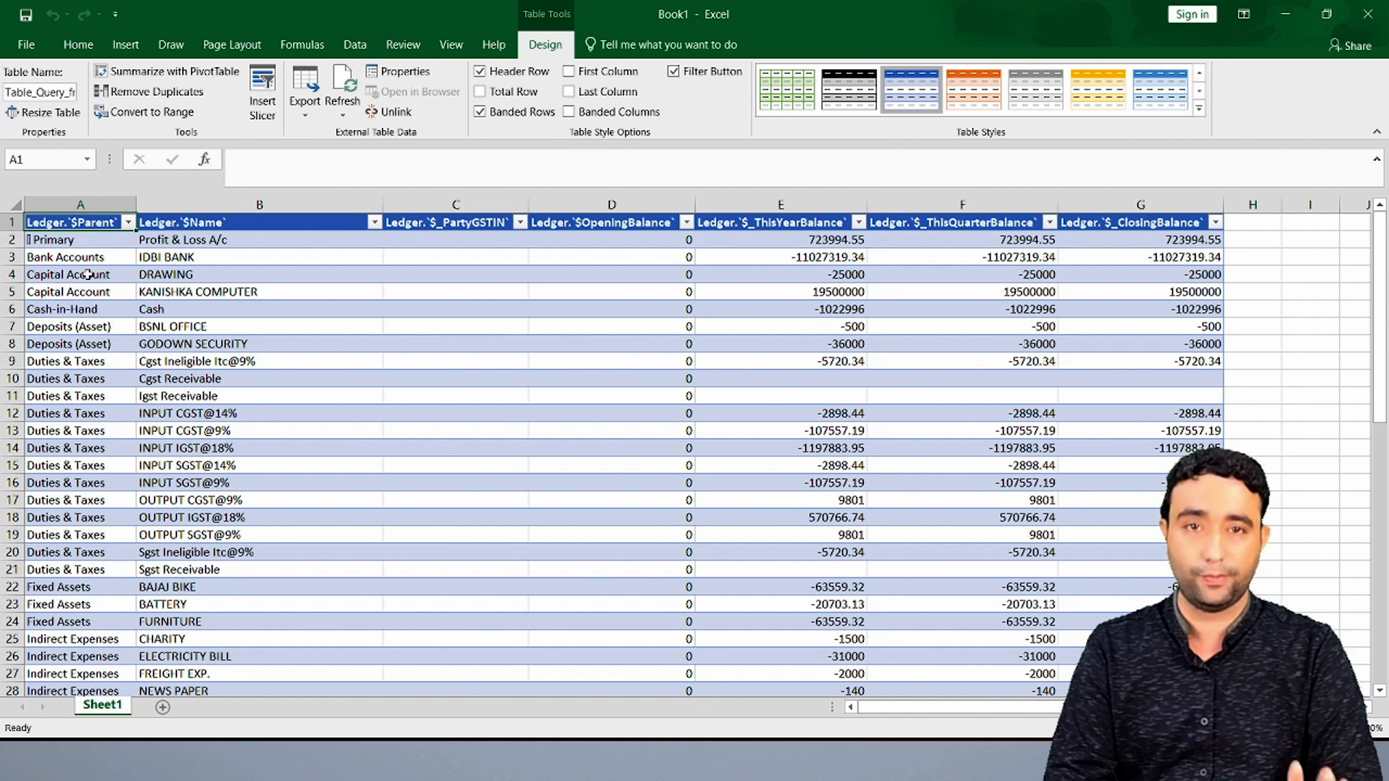
- Look through the imported ledger table from first to last row, checking the opening balance and party GSTIN columns
left_click(632, 276)
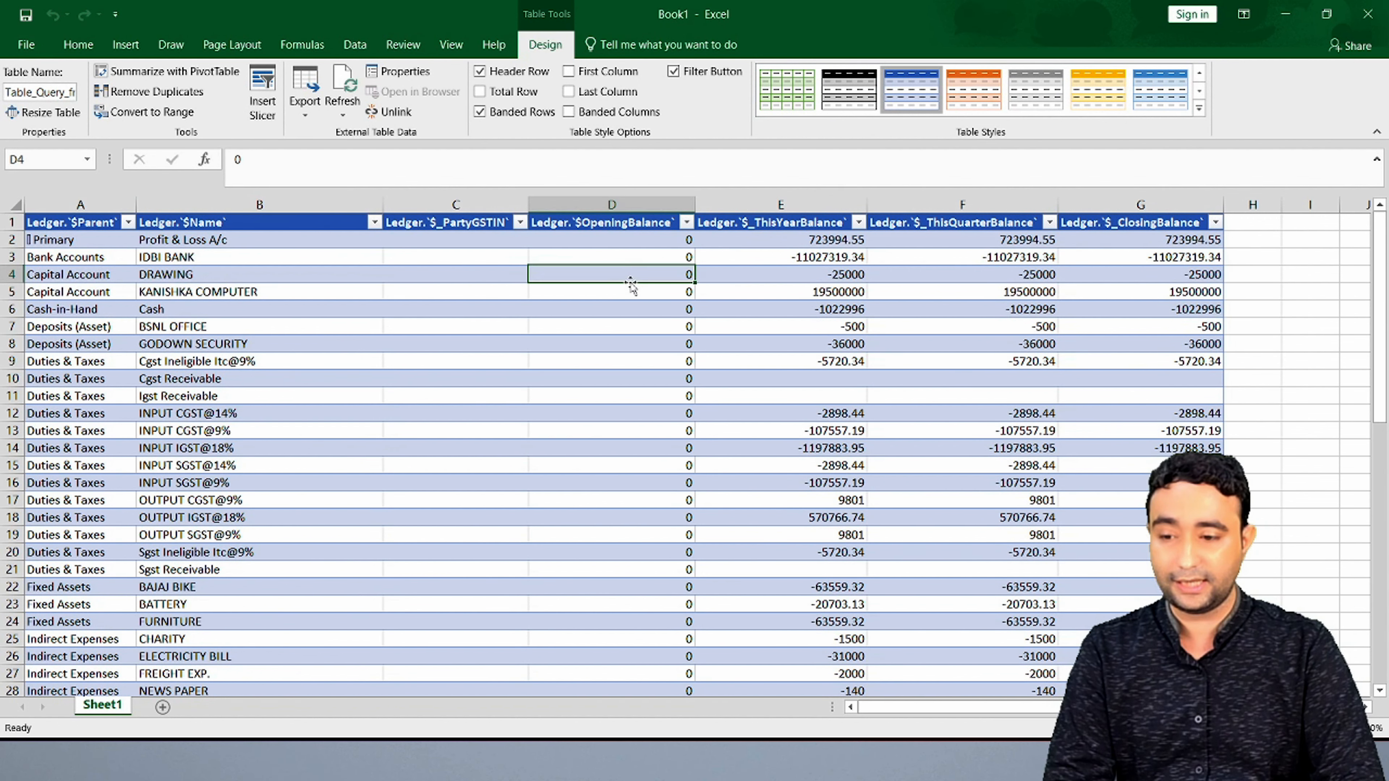
scroll(631, 365, "down", 10)
left_click(635, 274)
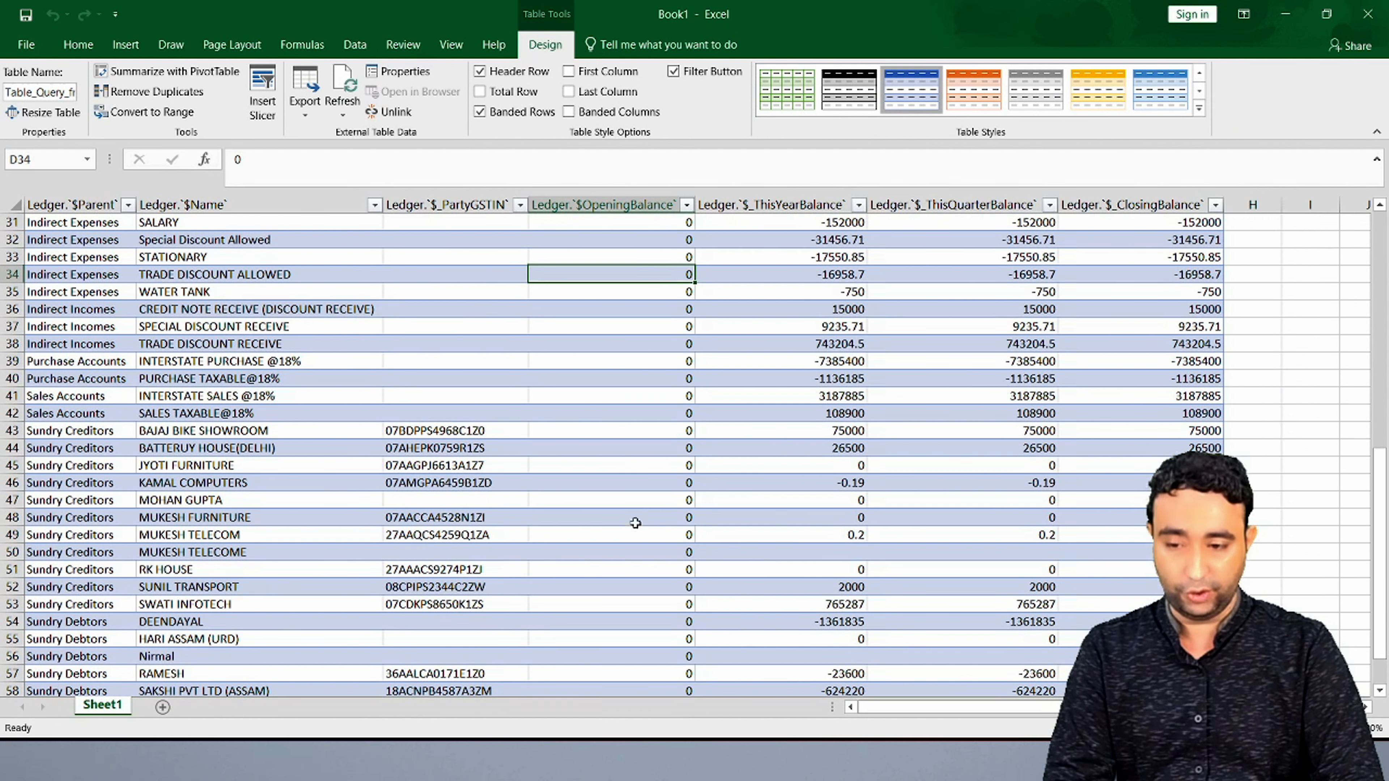
scroll(623, 438, "down", 4)
scroll(623, 438, "up", 14)
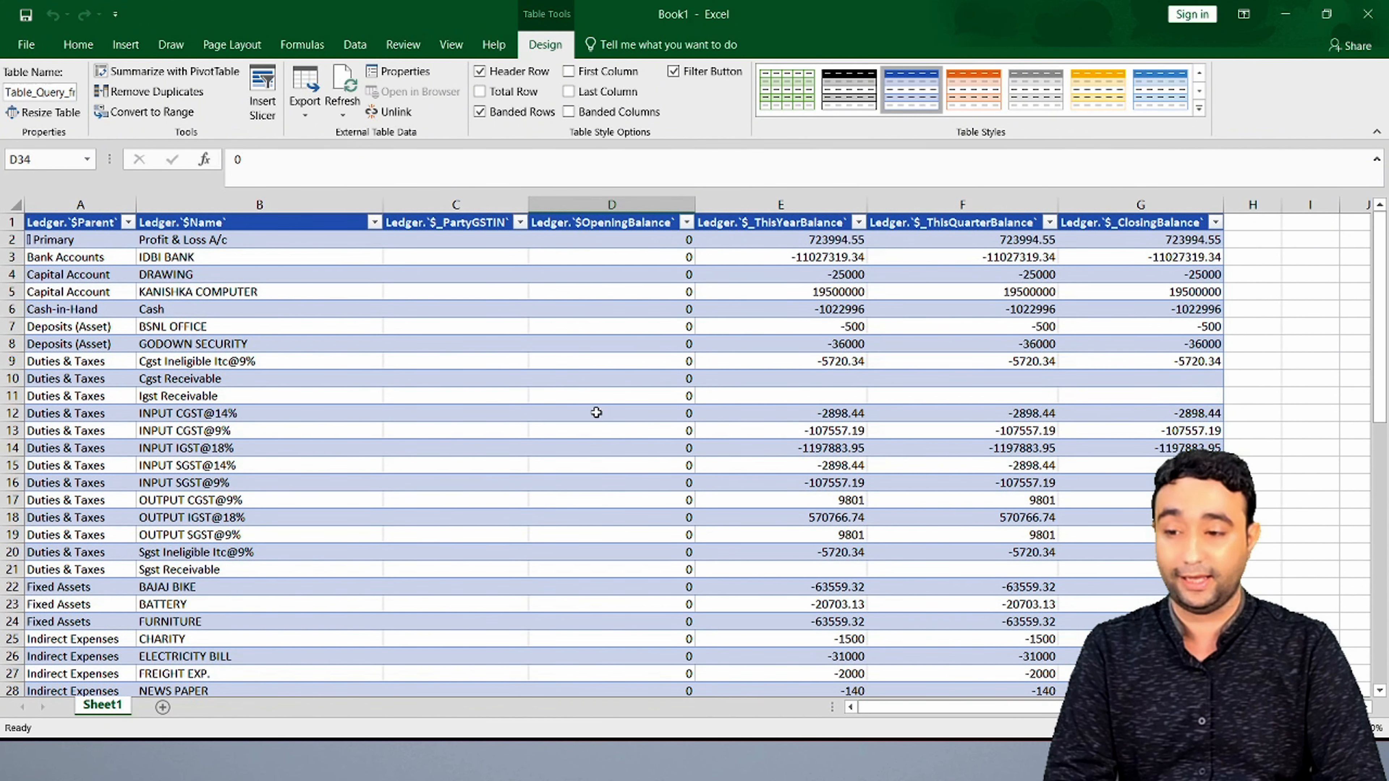
left_click(599, 379)
left_click(453, 255)
scroll(453, 314, "down", 5)
scroll(453, 314, "down", 8)
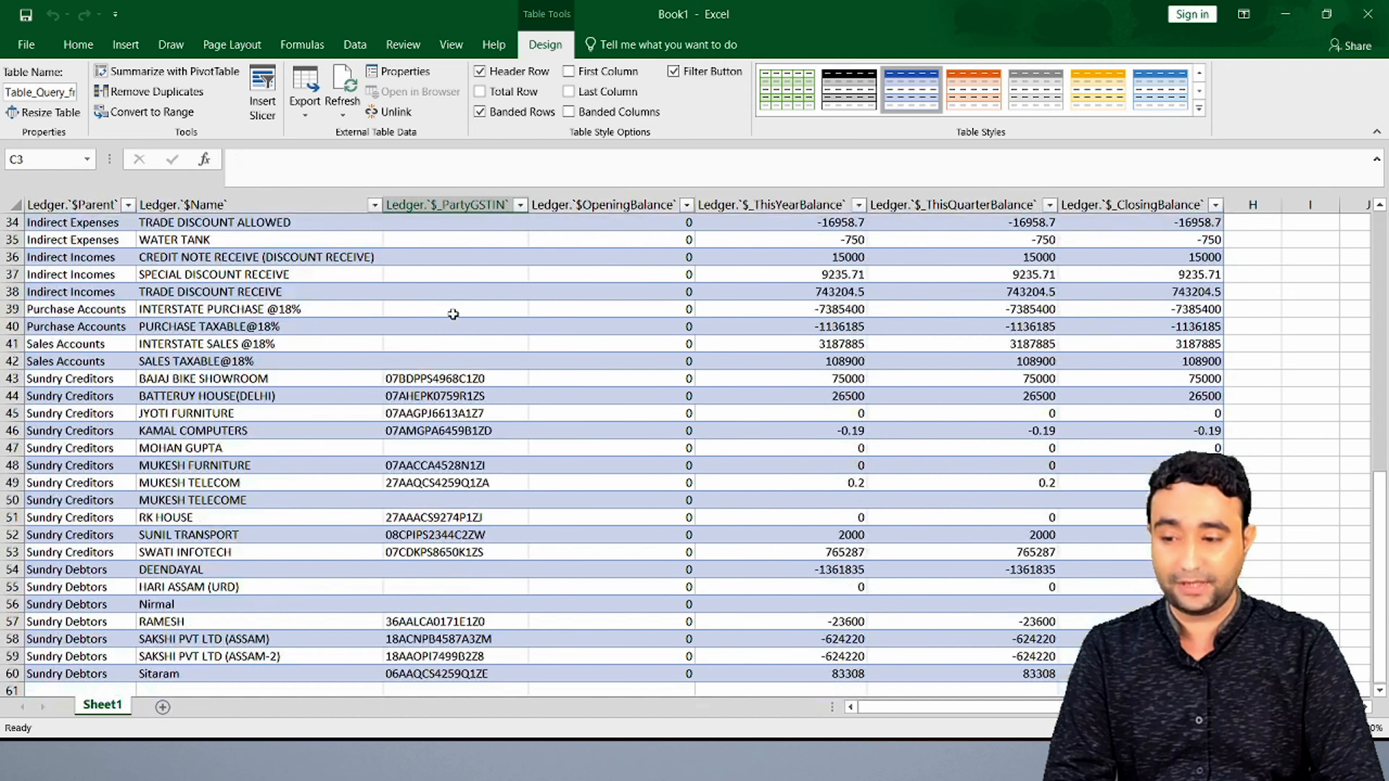
scroll(327, 443, "up", 13)
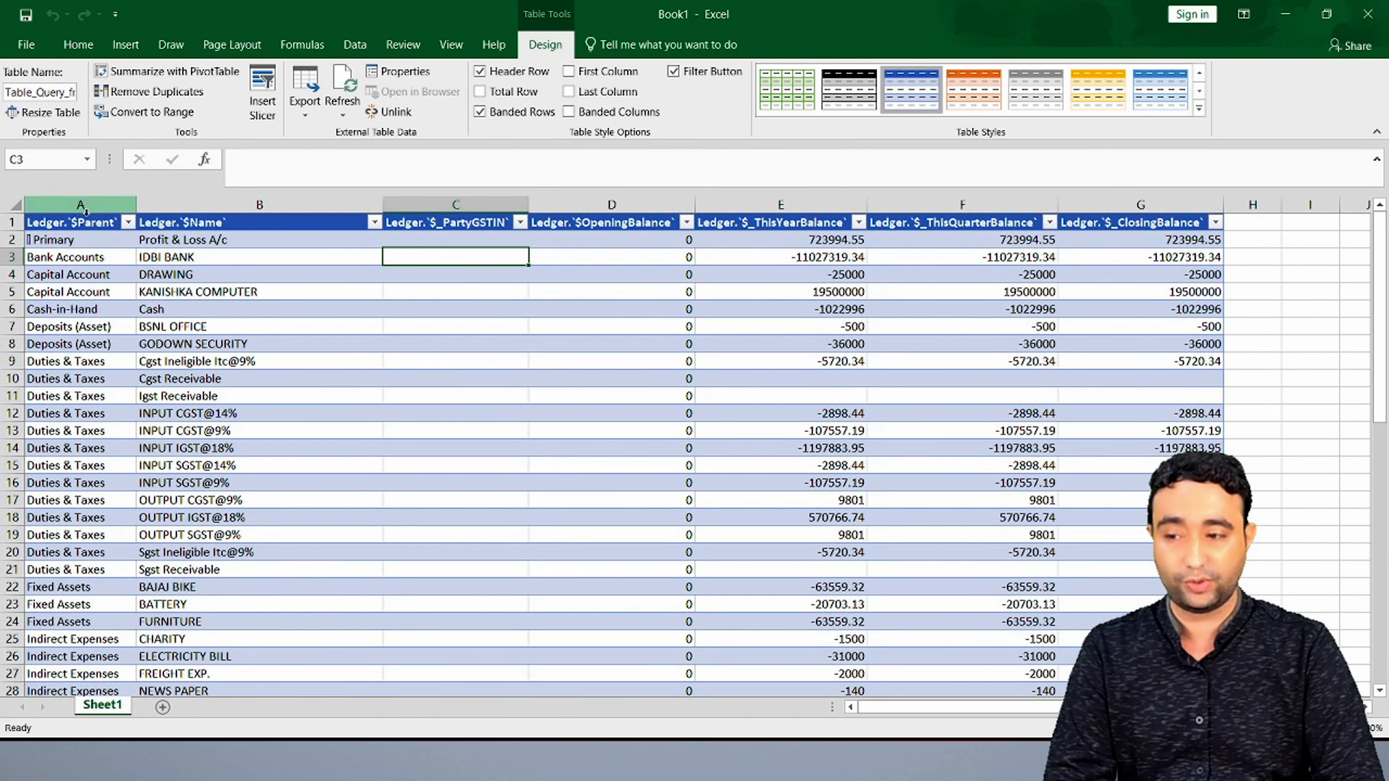
- Filter the ledger table's $Parent column to the groups matching the search text "de" and check the GSTIN column
left_click(130, 223)
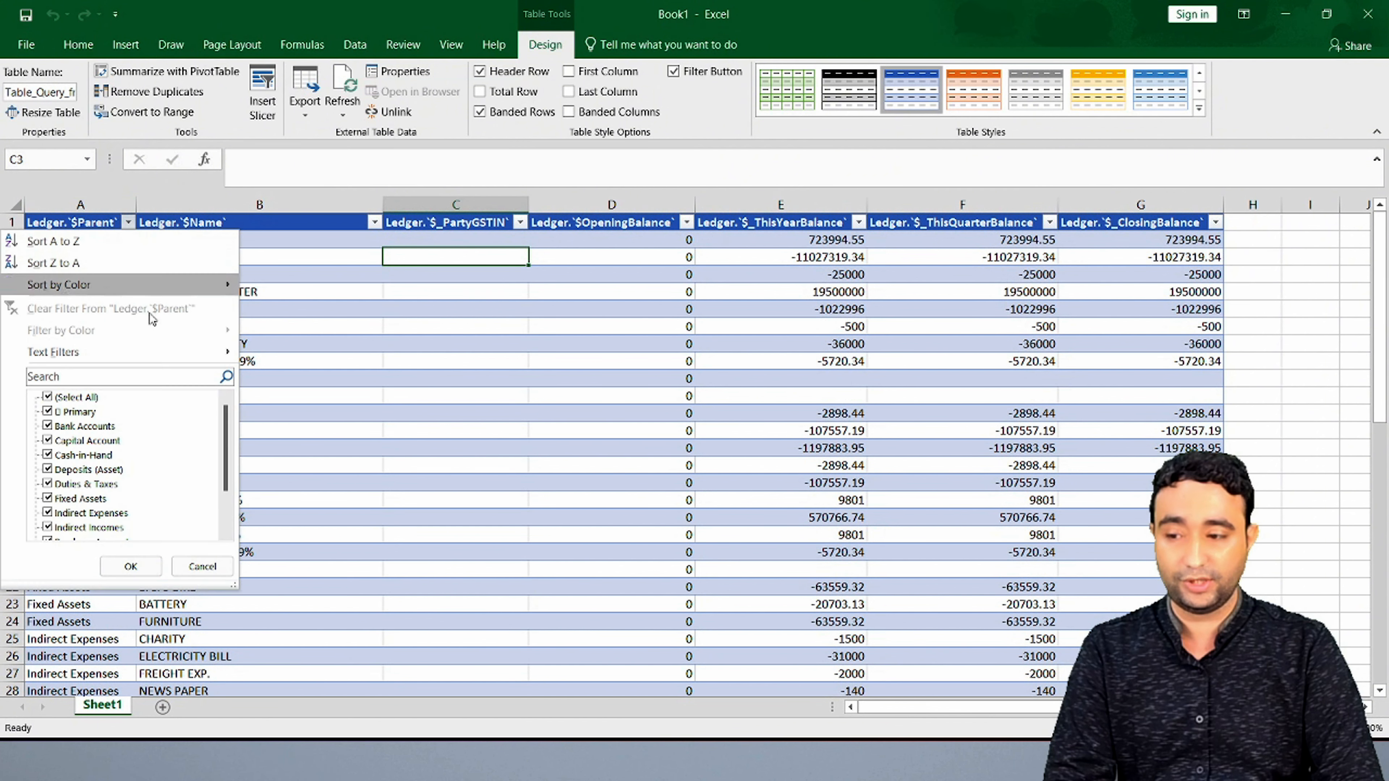
left_click(61, 398)
left_click(63, 375)
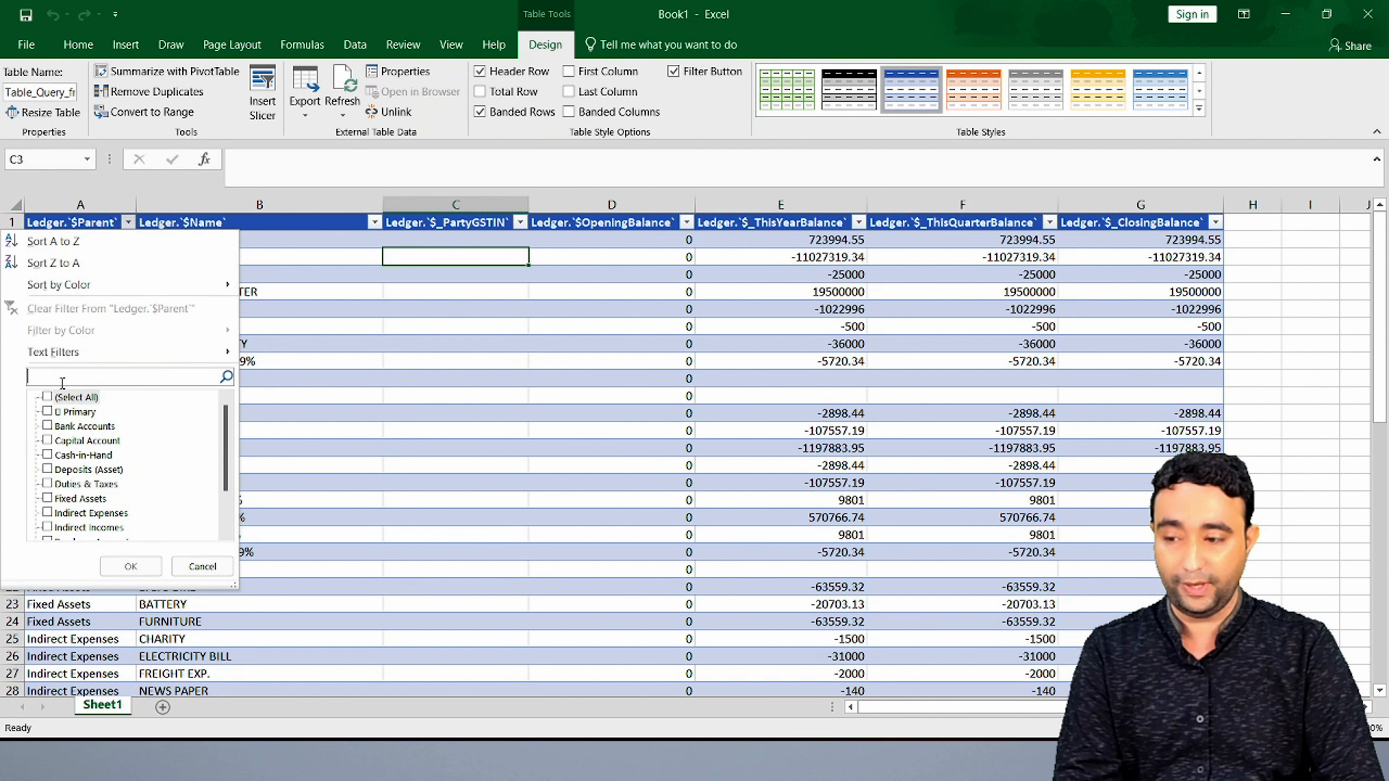
type("de")
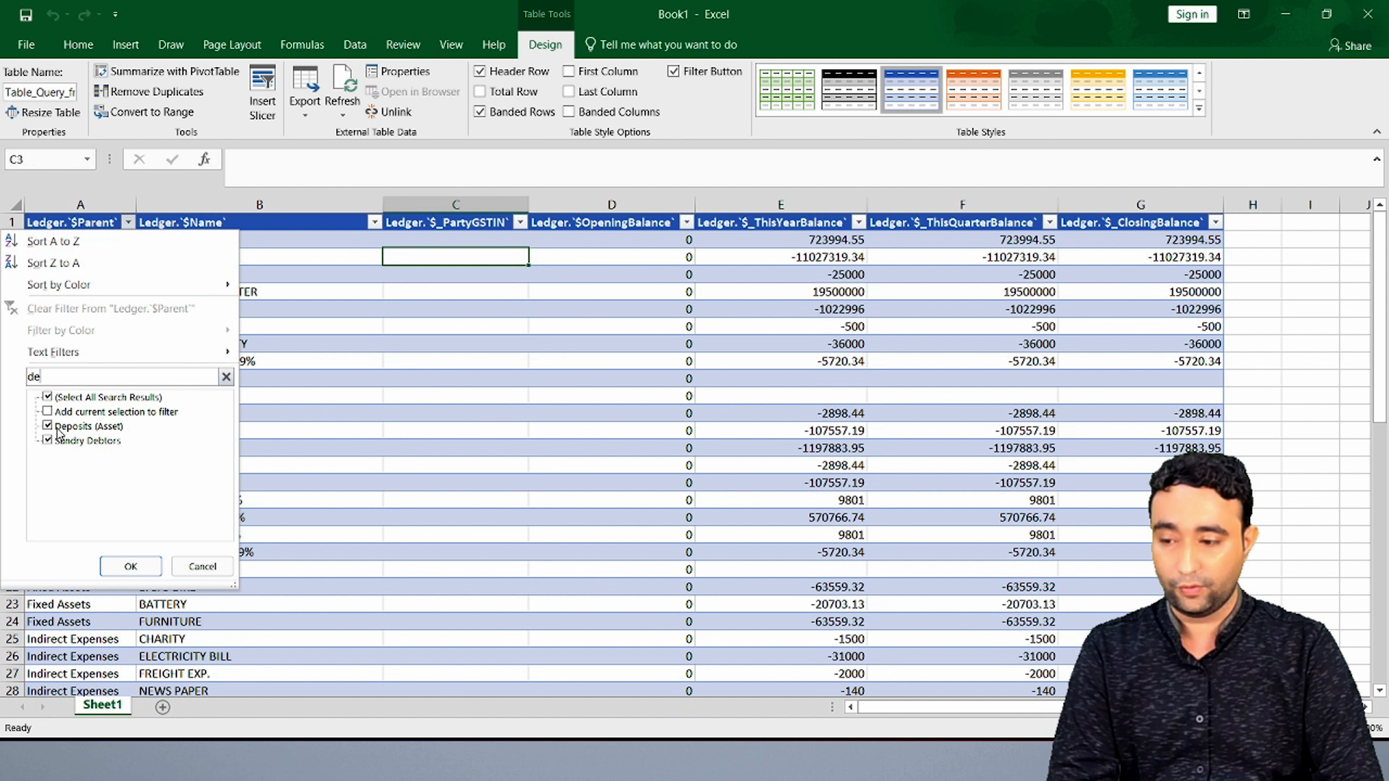
left_click(139, 567)
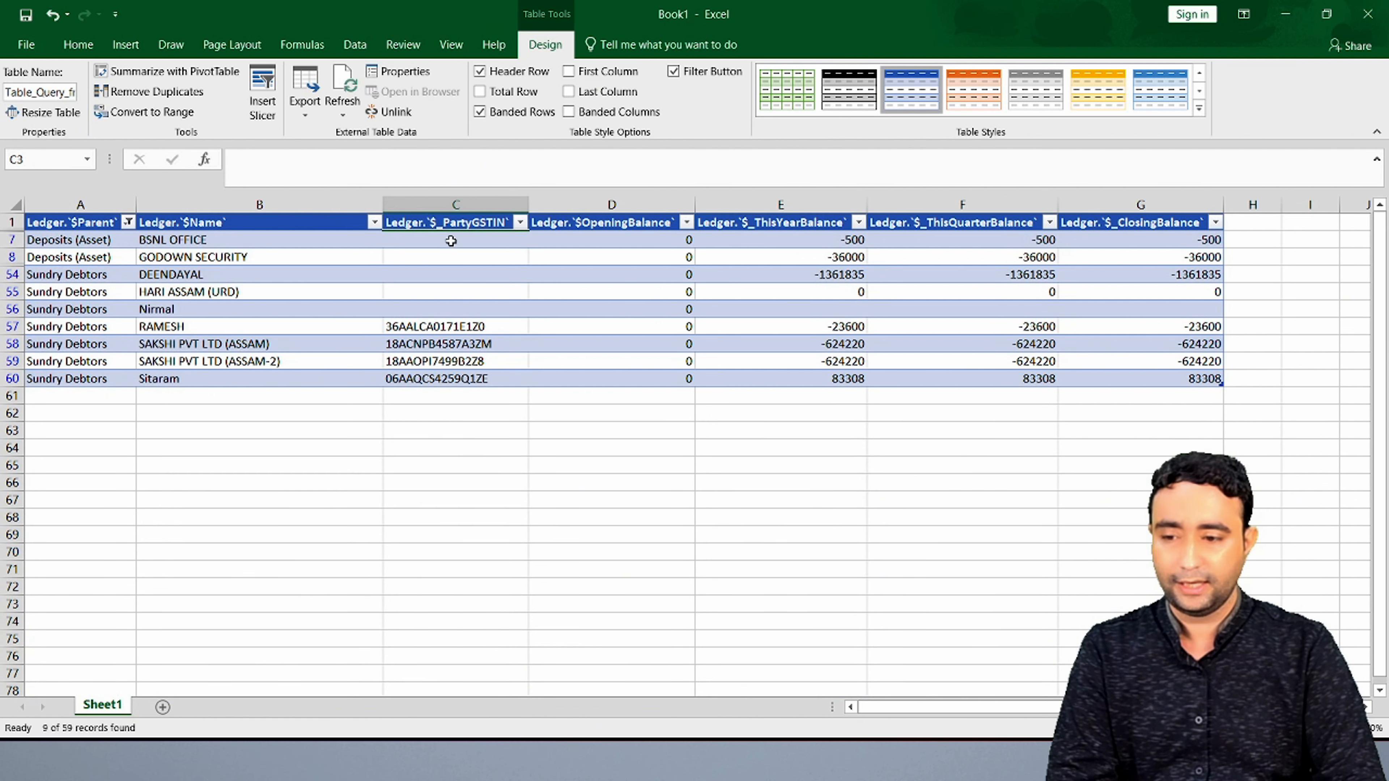
left_click_drag(461, 245, 449, 342)
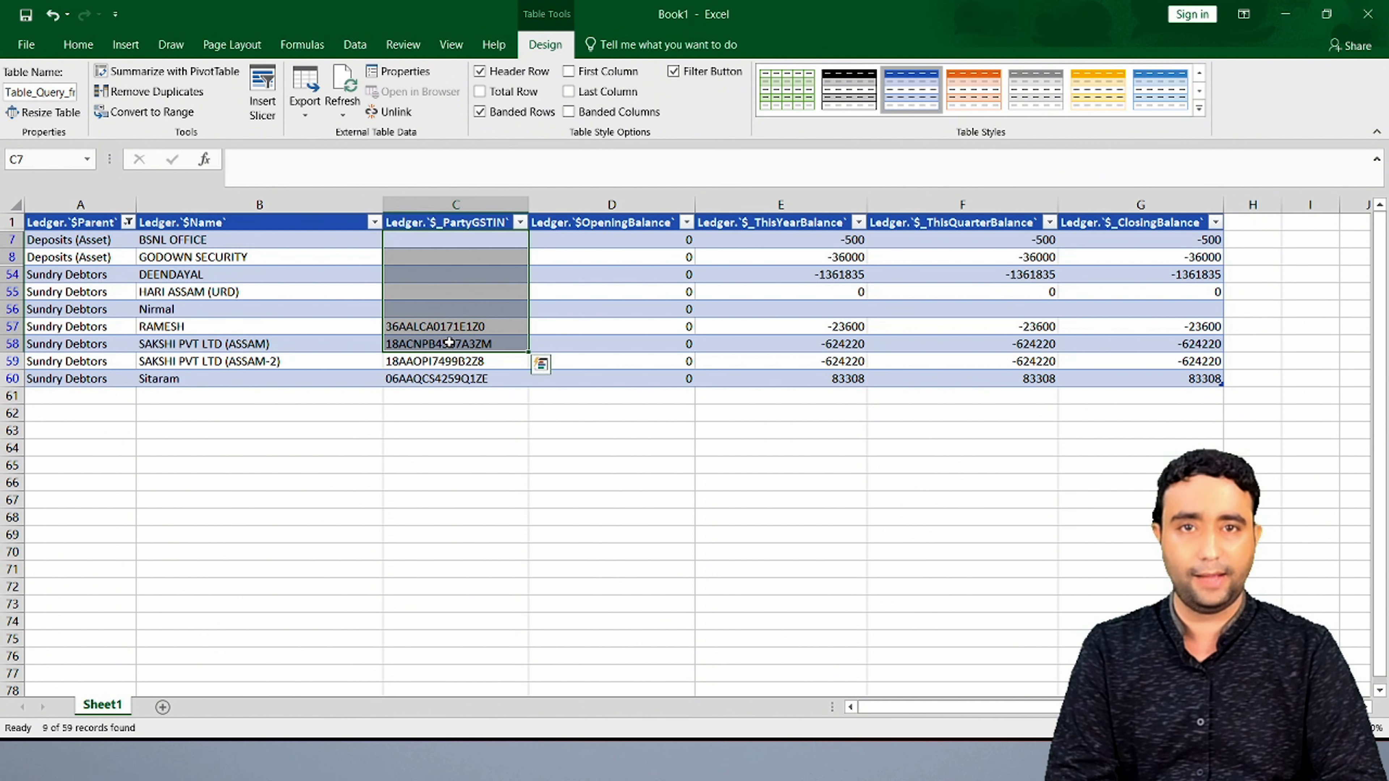
left_click(116, 328)
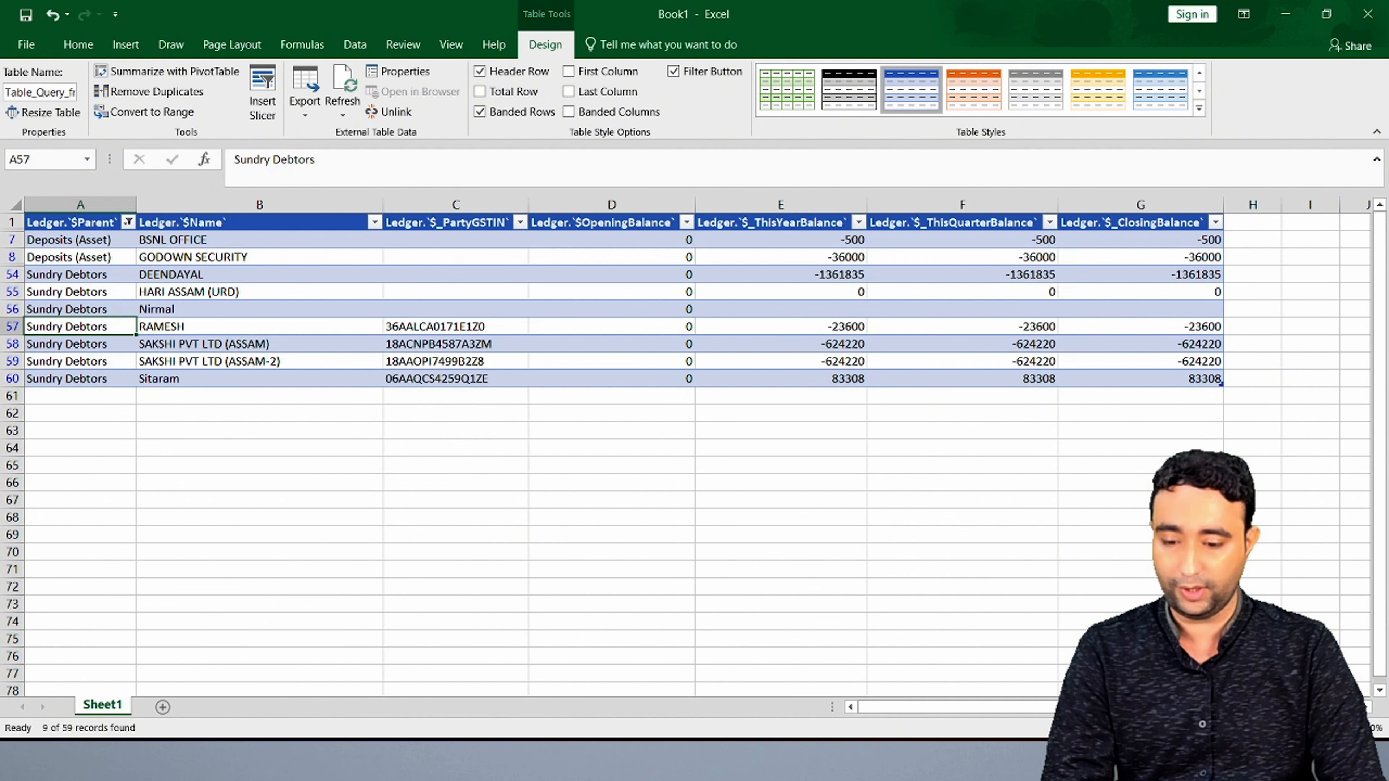
- Switch to TallyPrime and start a new ledger named Hello from the ledger alteration list
left_click(992, 657)
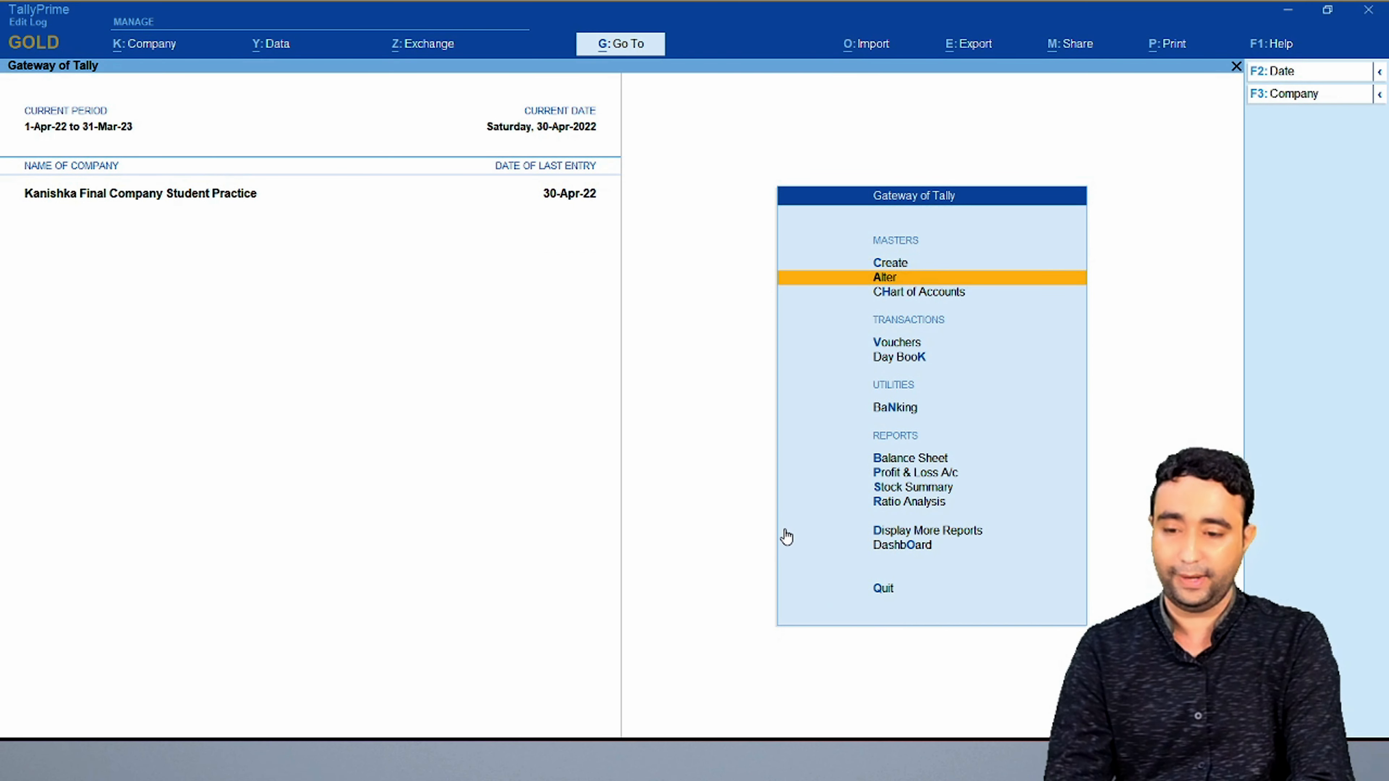
key("Return")
key("Down")
key("Return")
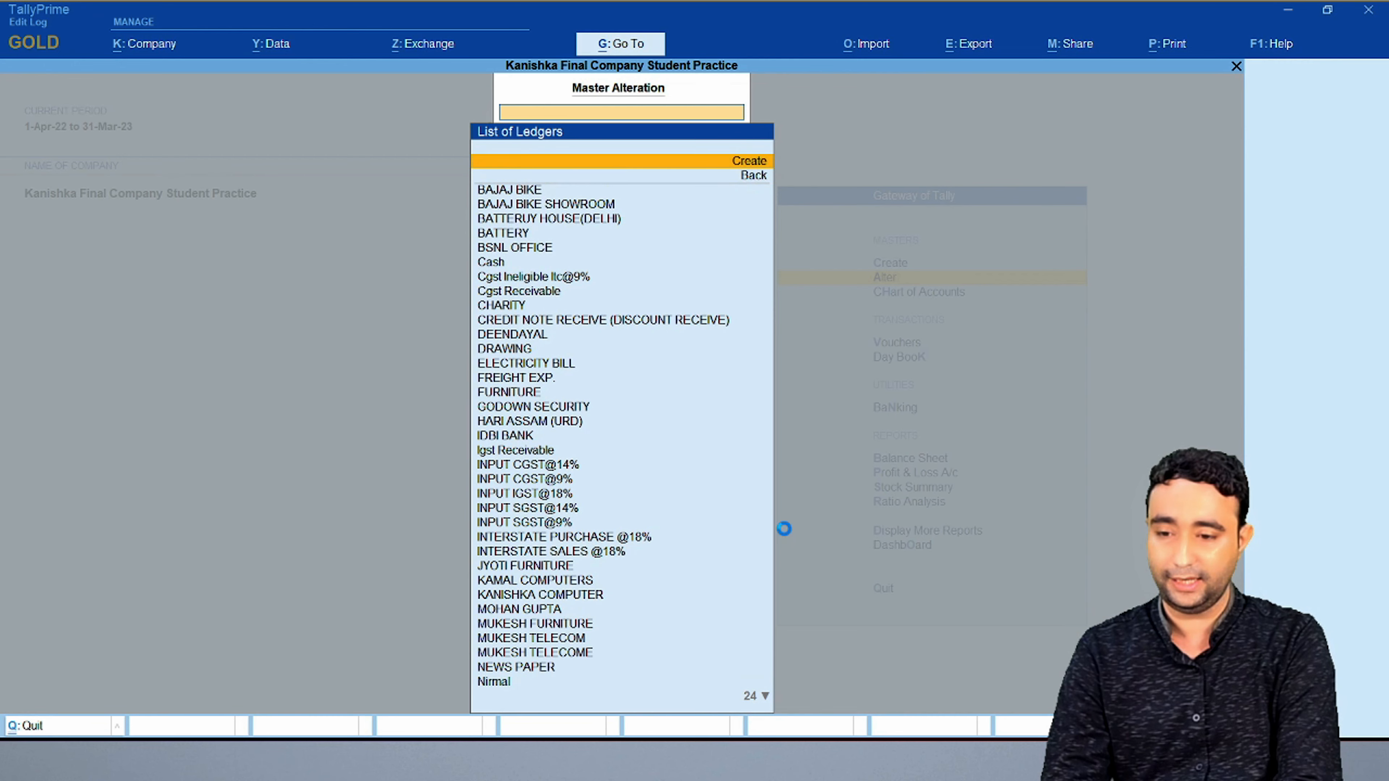
key("Return")
type("Hello")
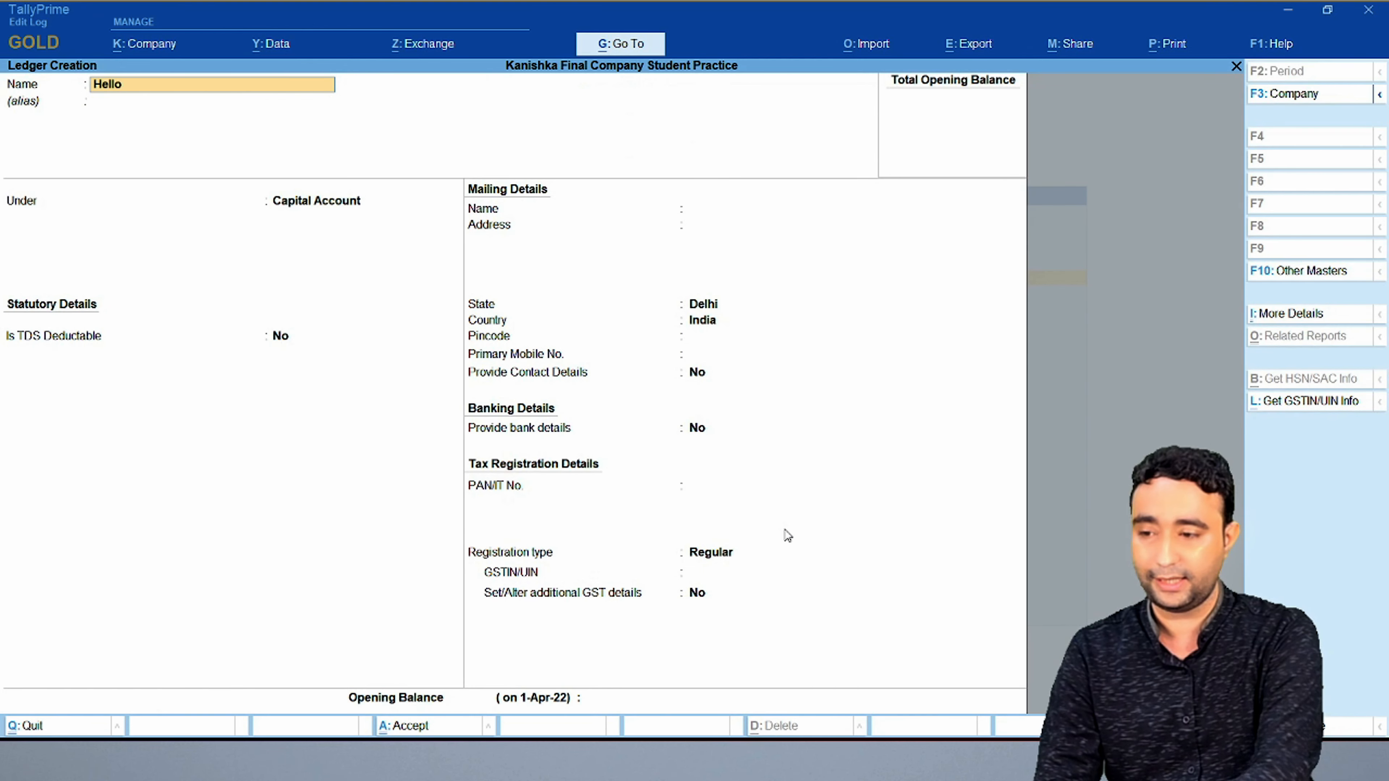
key("Return")
- Place the new ledger under the Sundry Debtors group, keeping the default bill-by-bill, TDS and mailing details
key("Return")
type("Su")
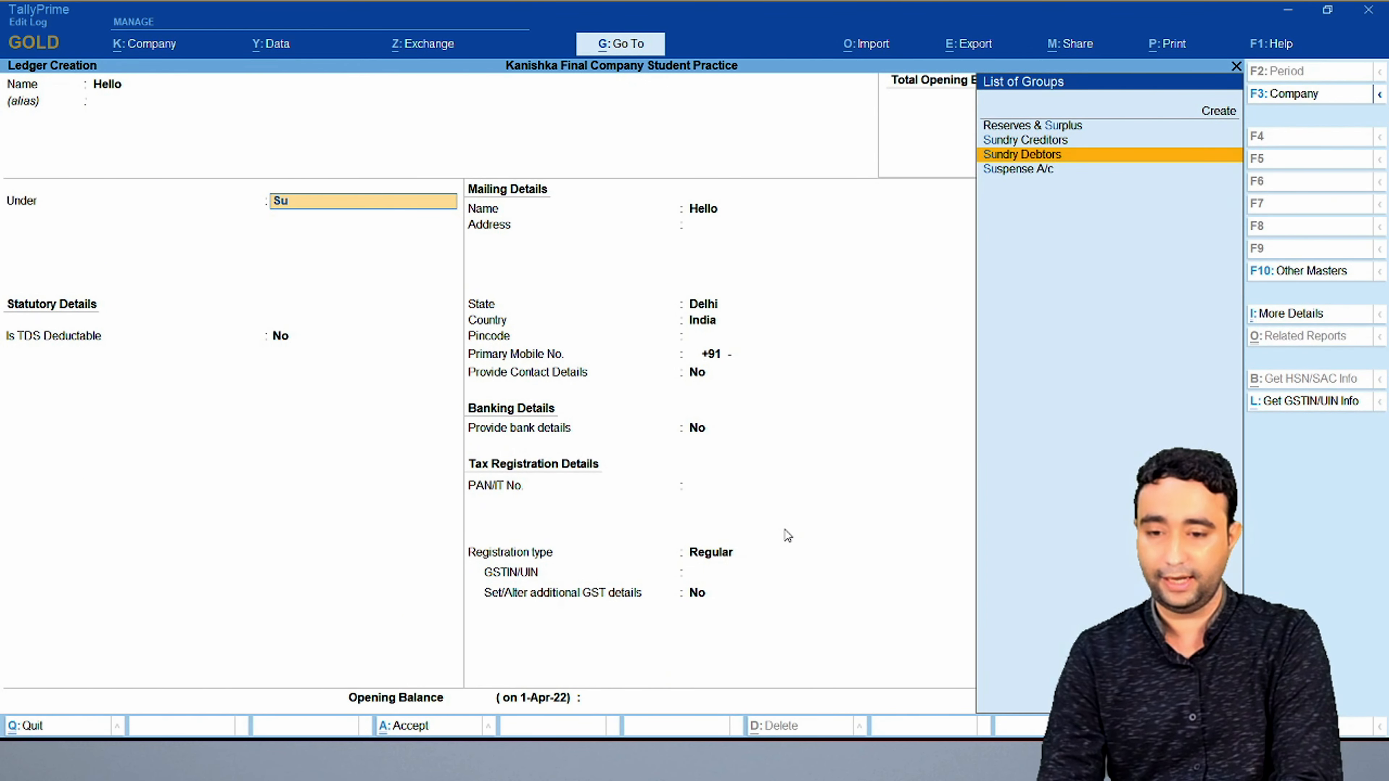
key("Return")
key("Return")
key("Return")
key("Return")
key("Return")
key("Return")
key("Return")
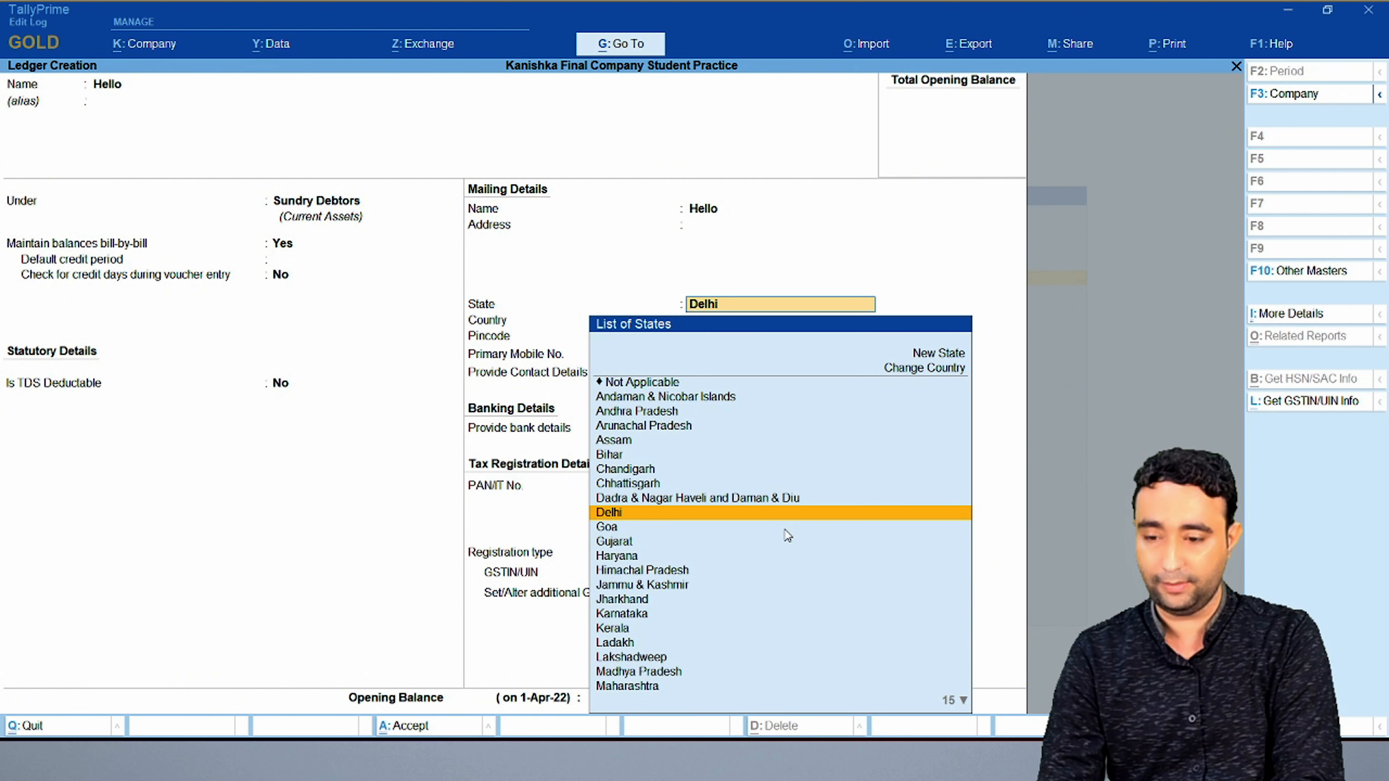
- Keep Delhi as the ledger's state and set its GST registration type to Unregistered/Consumer
key("Return")
key("Return")
key("Return")
key("Return")
key("Return")
key("Return")
key("Return")
key("Up")
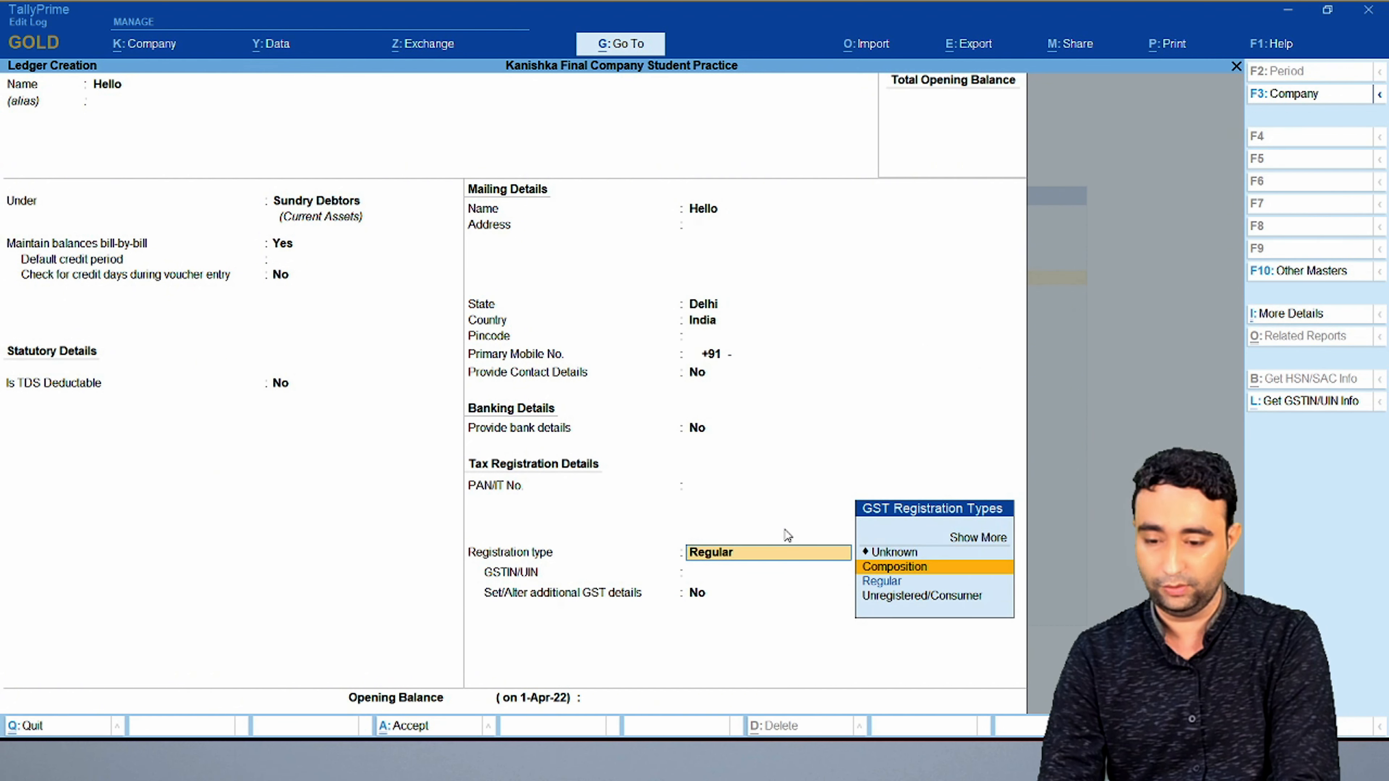
key("Down")
key("Down")
key("Return")
key("Return")
key("Return")
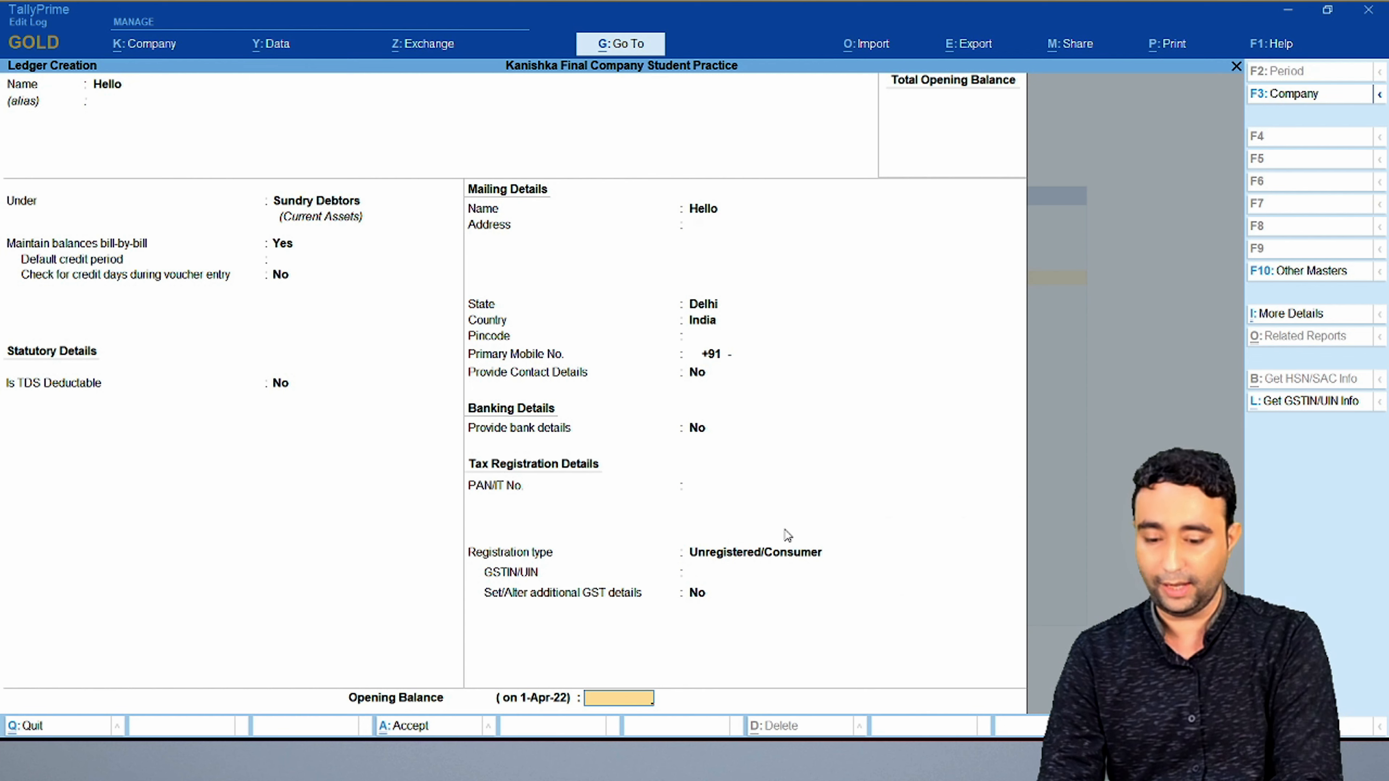
- Enter an opening balance of 500 Dr for the ledger and save it
type("500")
key("Return")
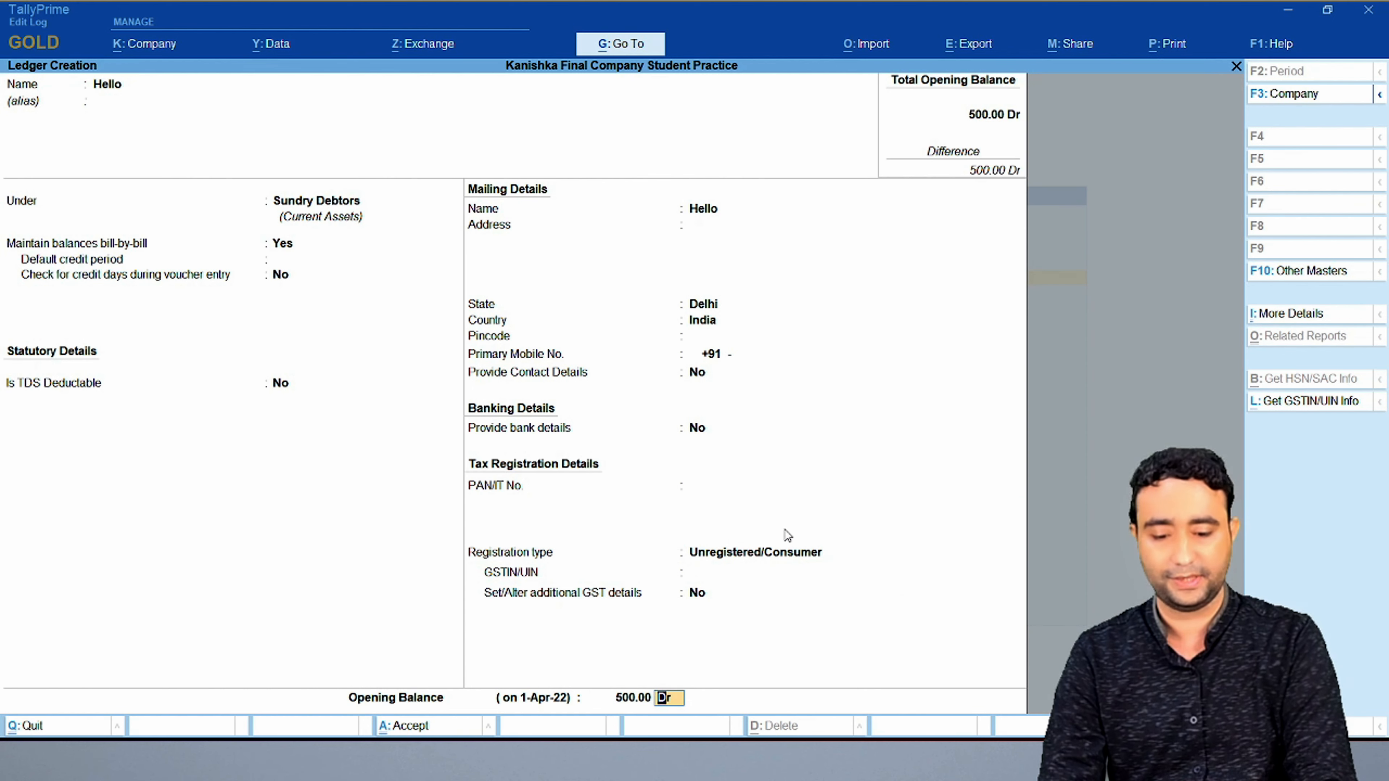
key("Return")
key("ctrl+a")
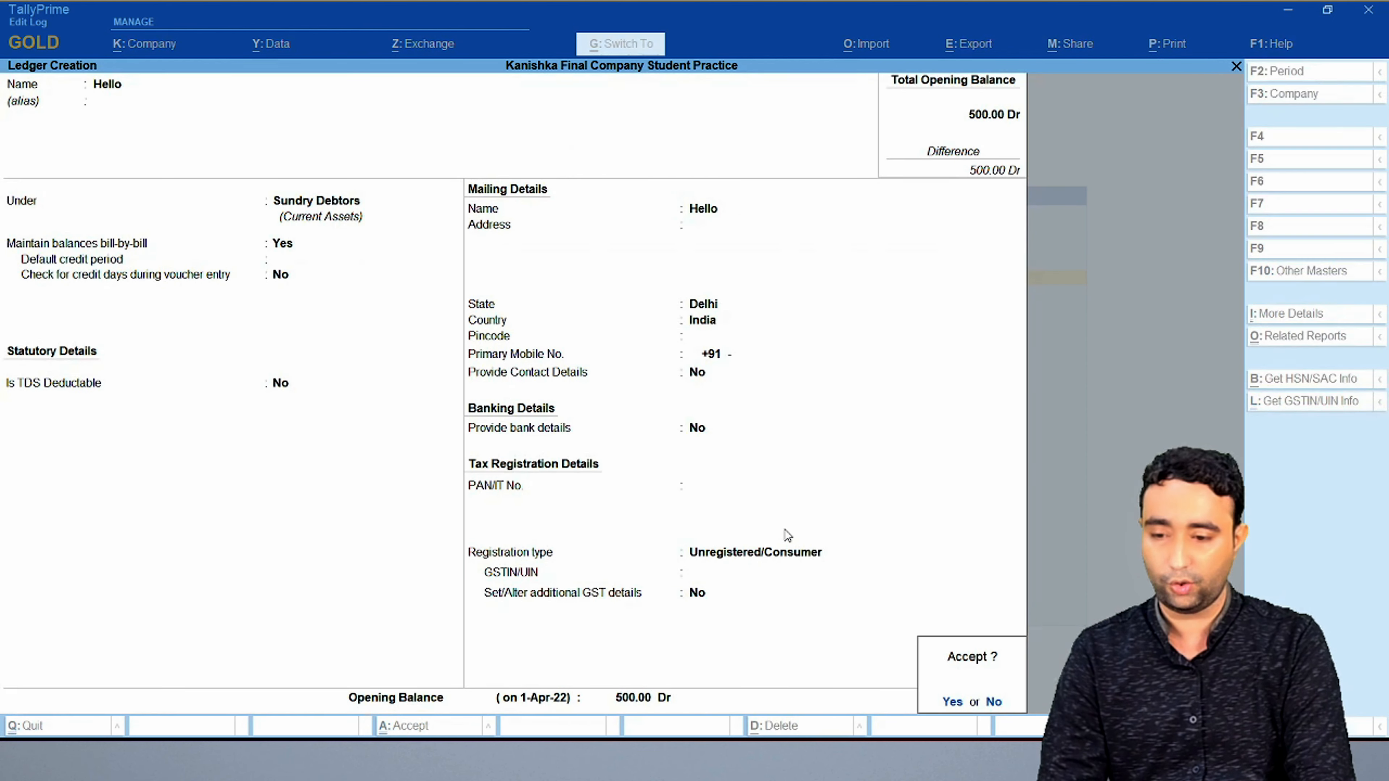
key("Return")
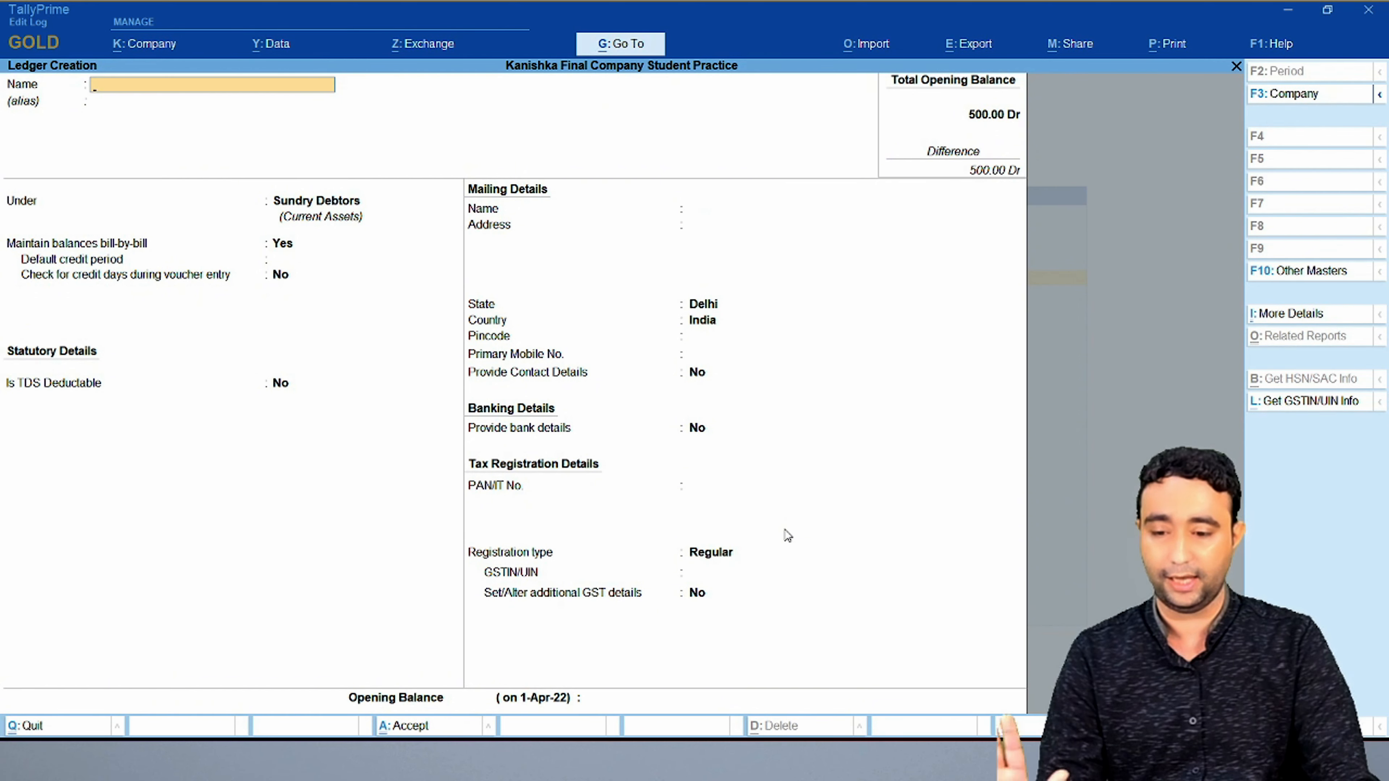
- Switch back to Excel, refresh the ledger table from Tally and check the Hello ledger's row
key("alt+Tab")
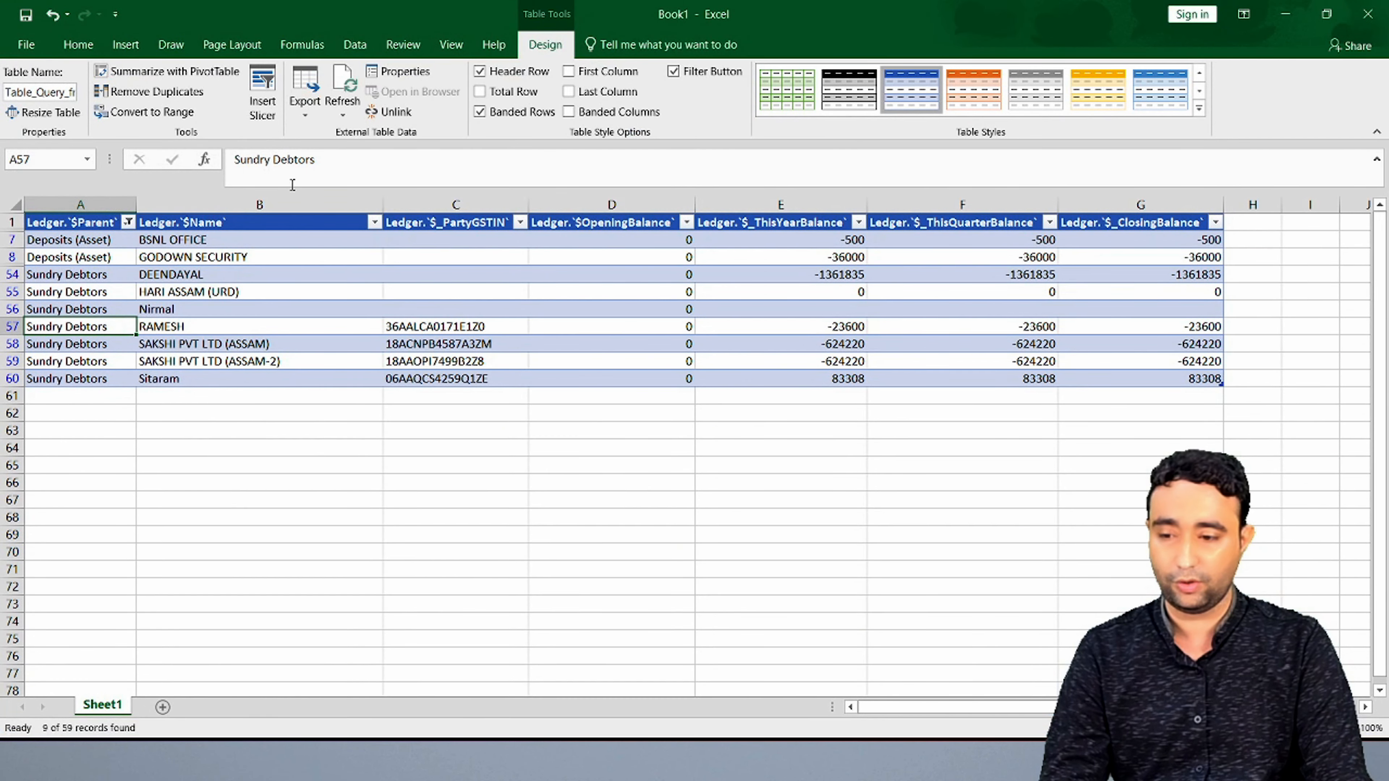
left_click(340, 82)
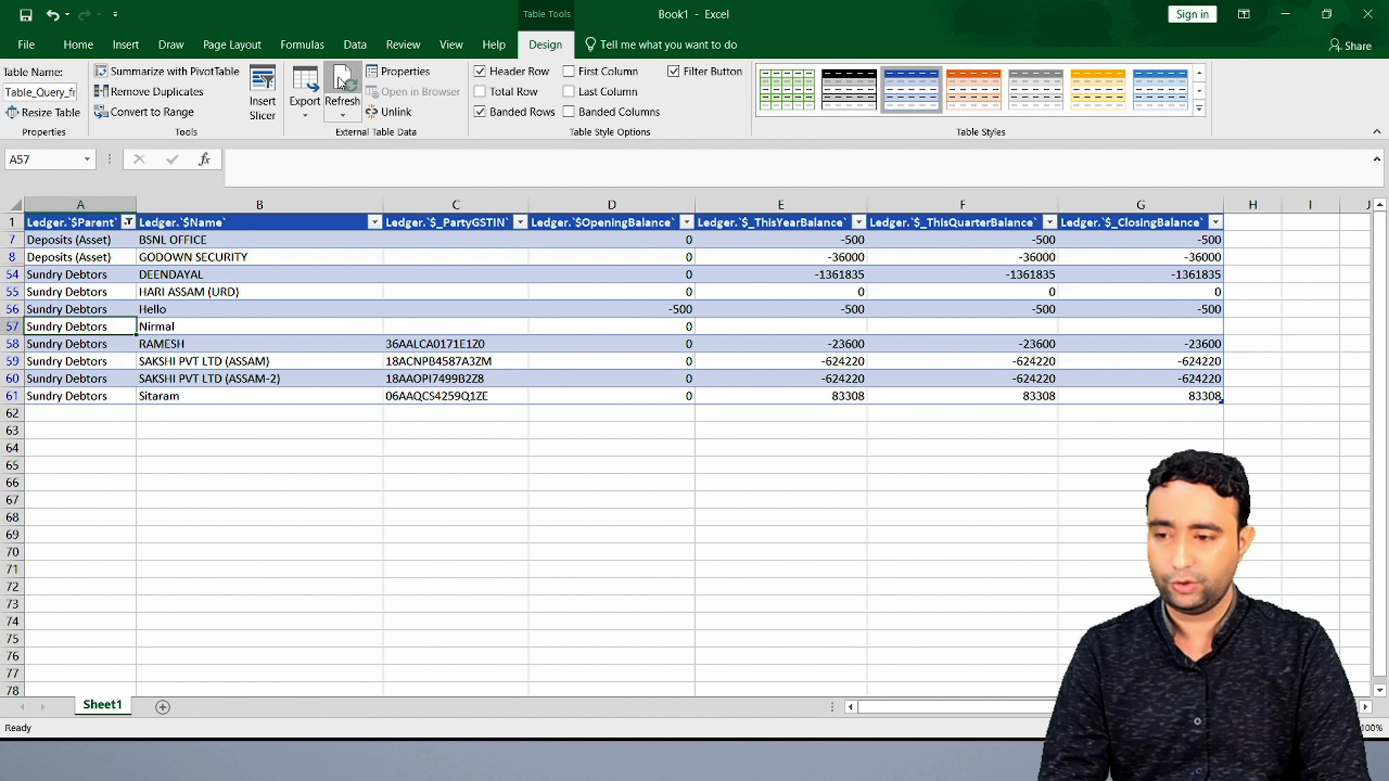
left_click(161, 378)
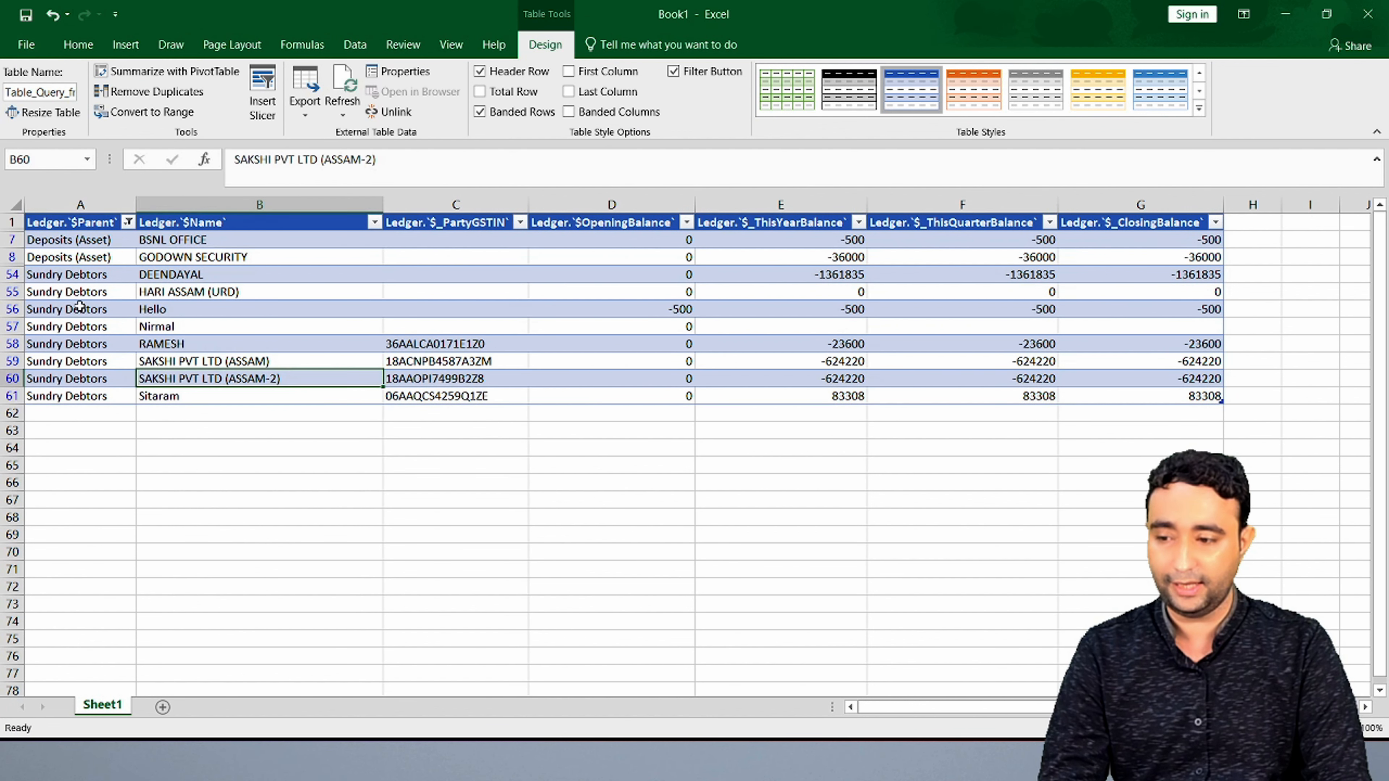
left_click_drag(80, 308, 1094, 302)
left_click(606, 305)
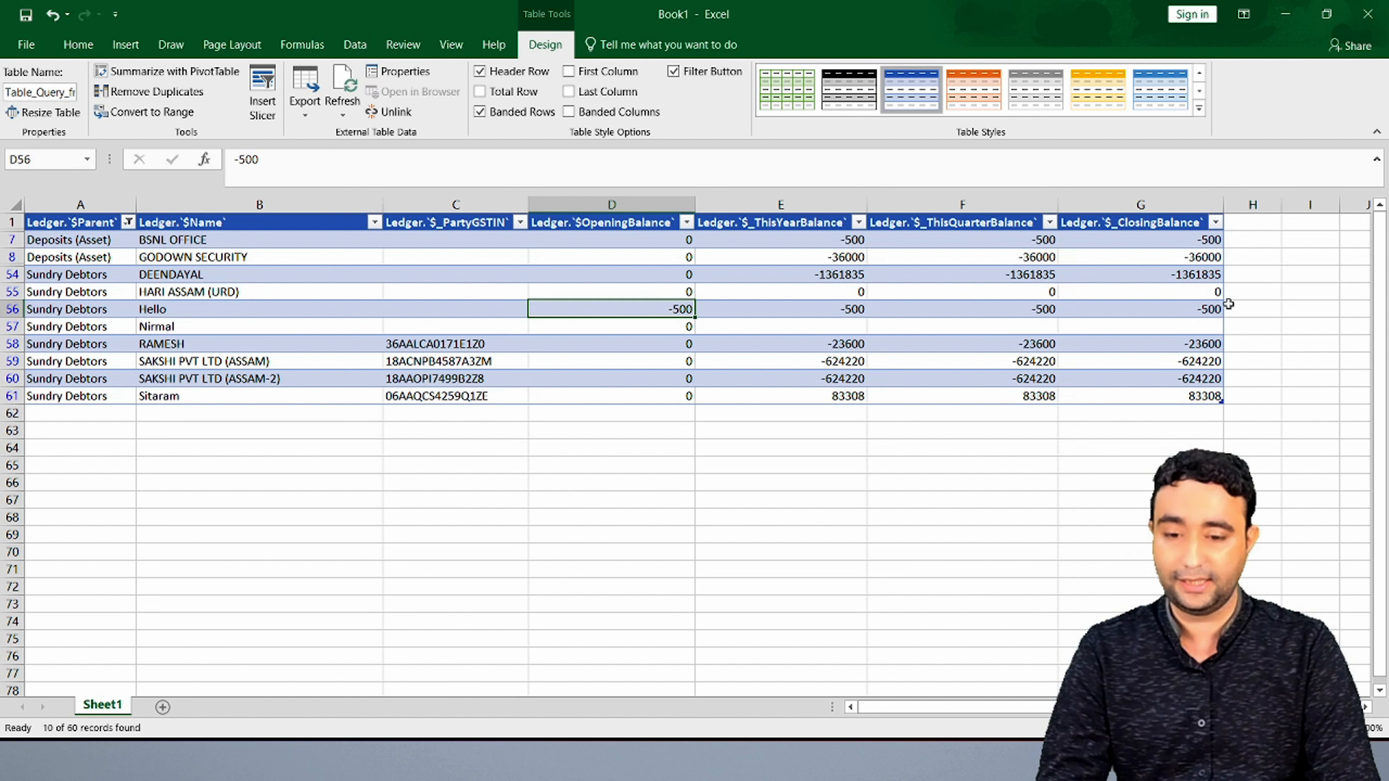
- Compare the negative and positive $_ThisYearBalance values in the Sundry Debtors rows to distinguish debit from credit balances
left_click(1160, 345)
left_click(783, 374)
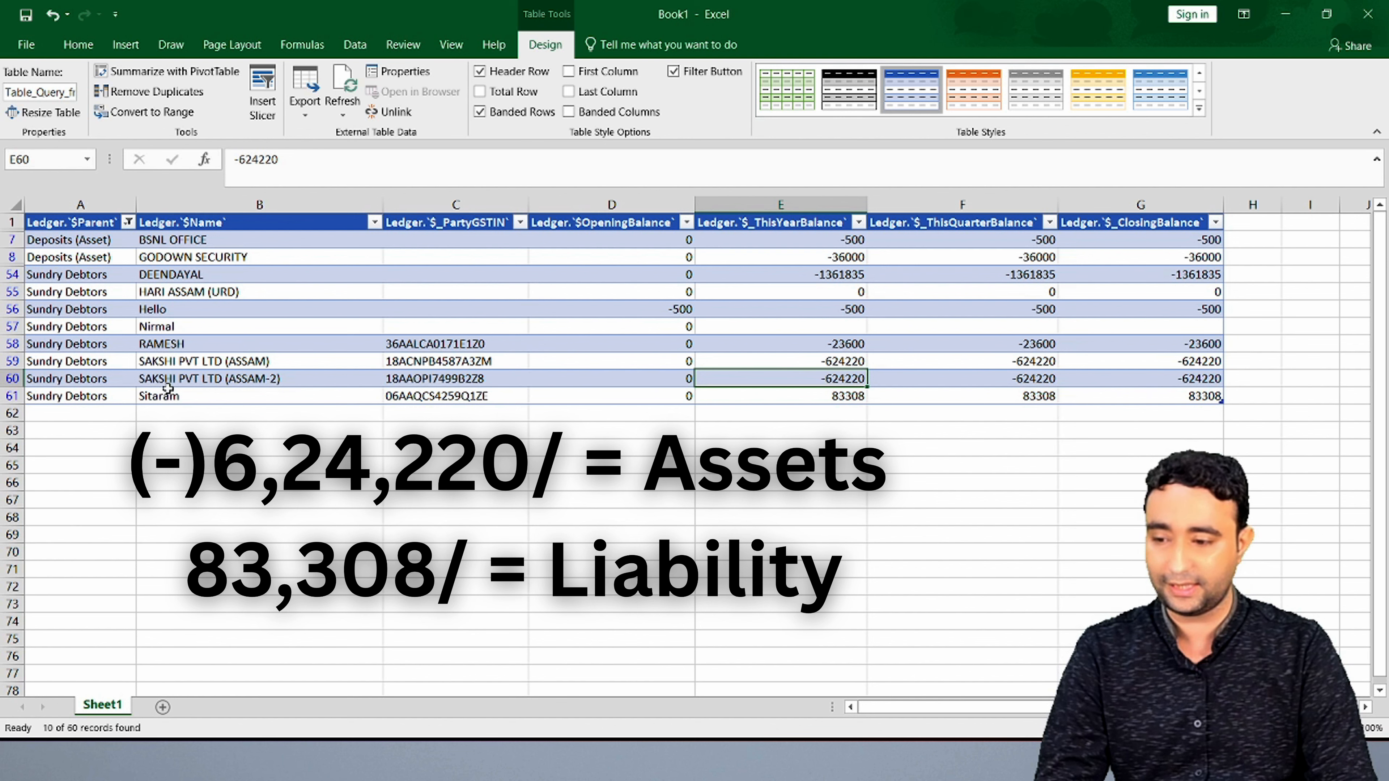
left_click_drag(164, 393, 753, 396)
left_click(841, 428)
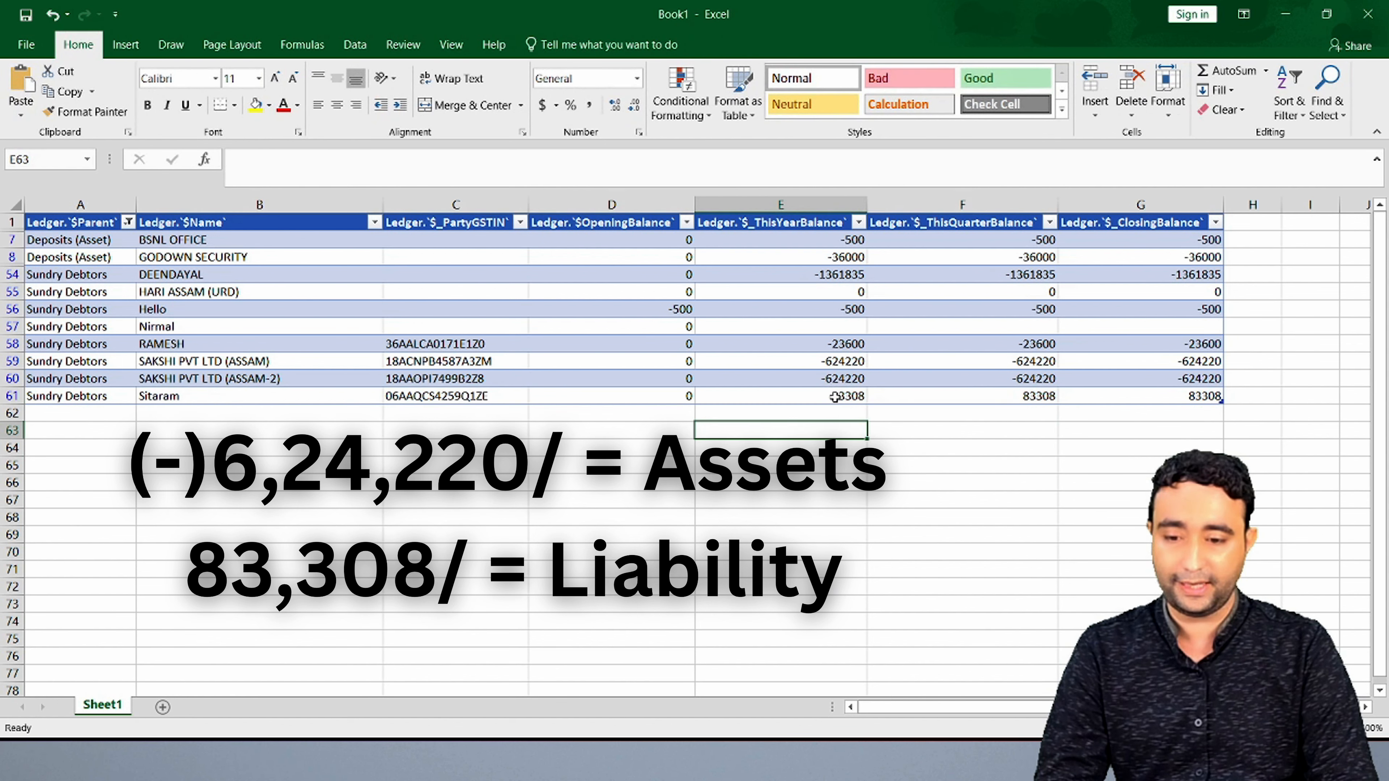
key("Up")
key("Up")
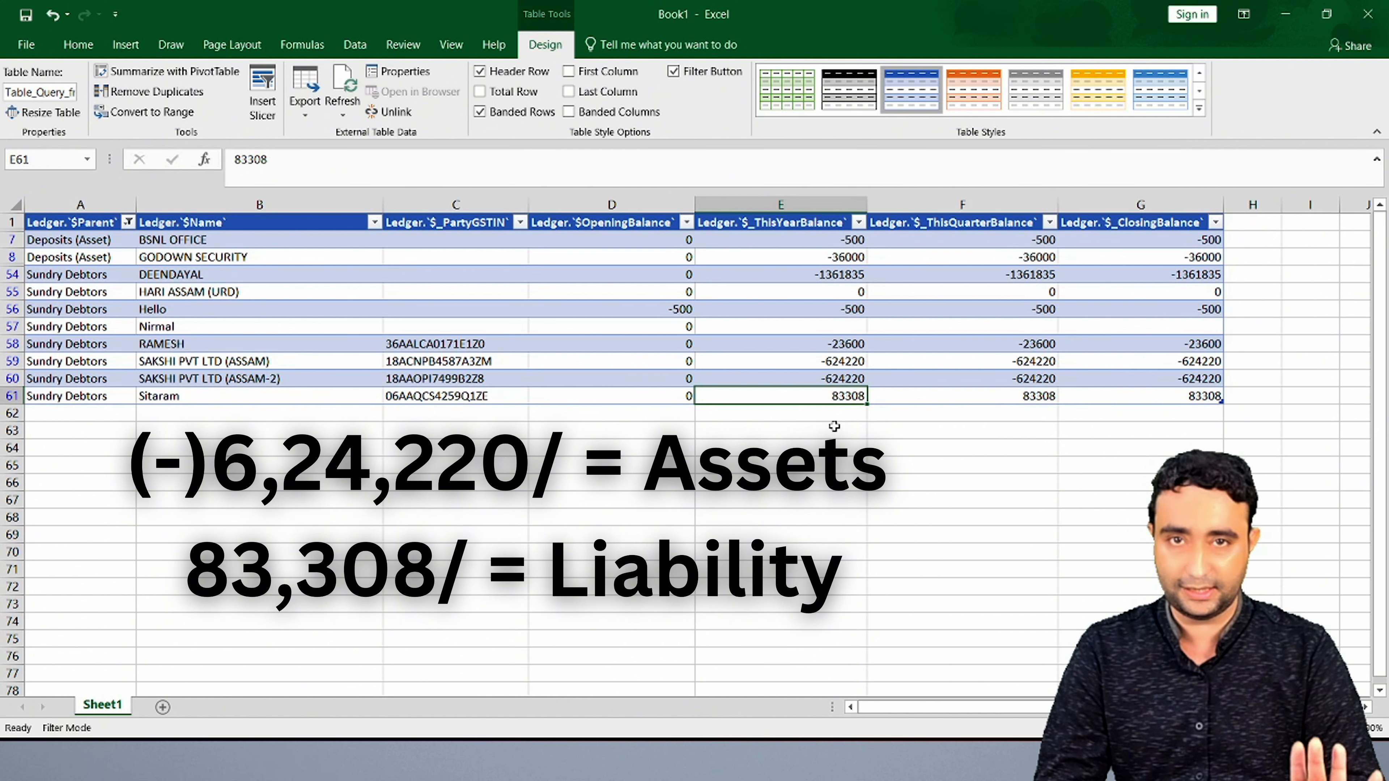
left_click(776, 360)
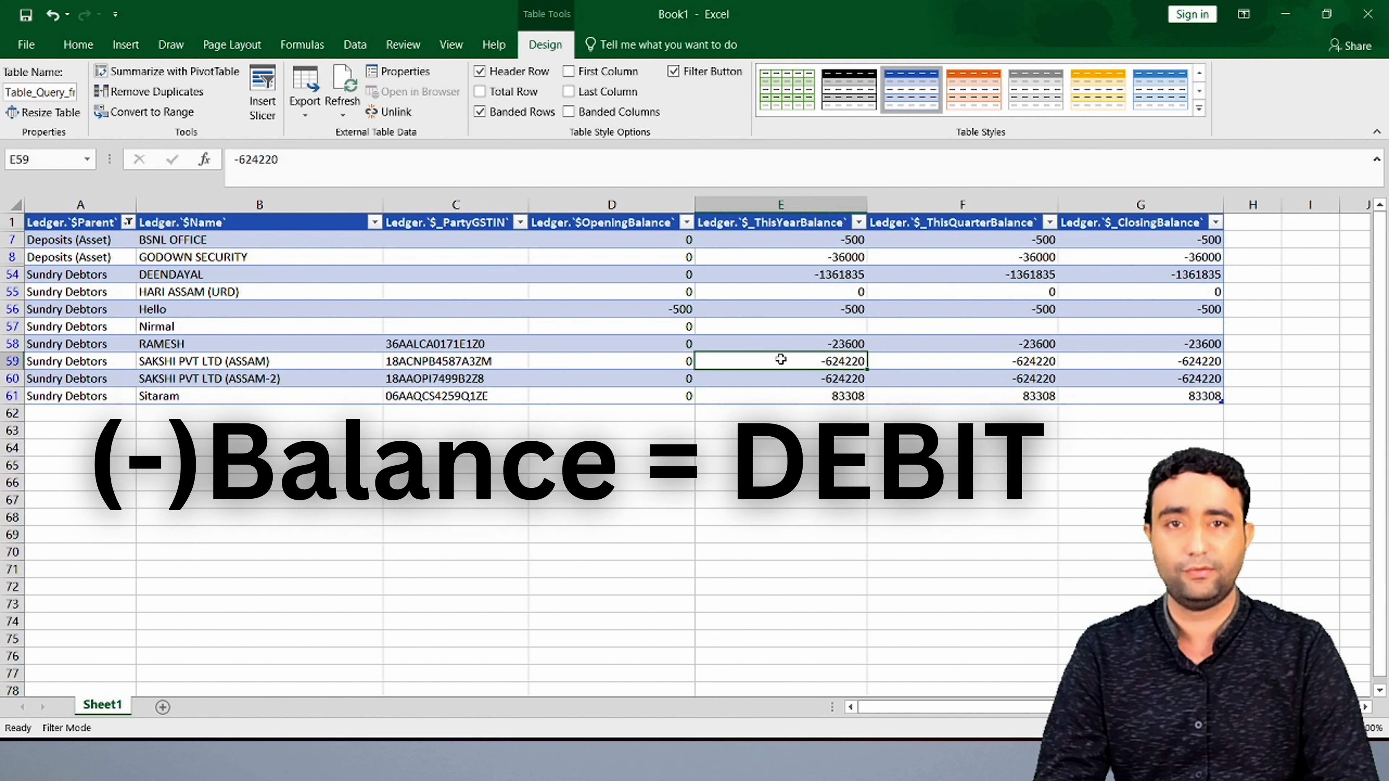
- Add a new worksheet to the workbook and rename the sheet holding the Tally ledger table as ledger
left_click(837, 394)
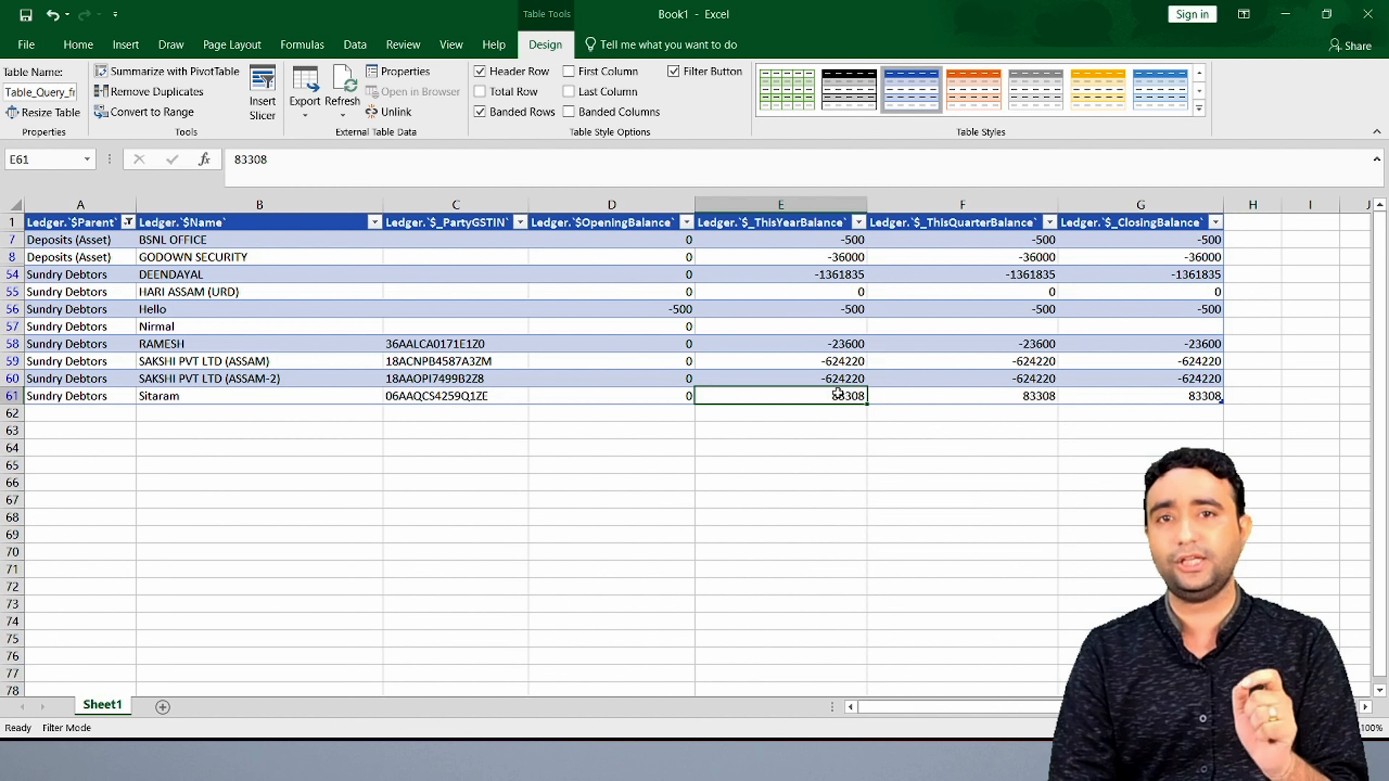
left_click(162, 707)
right_click(102, 704)
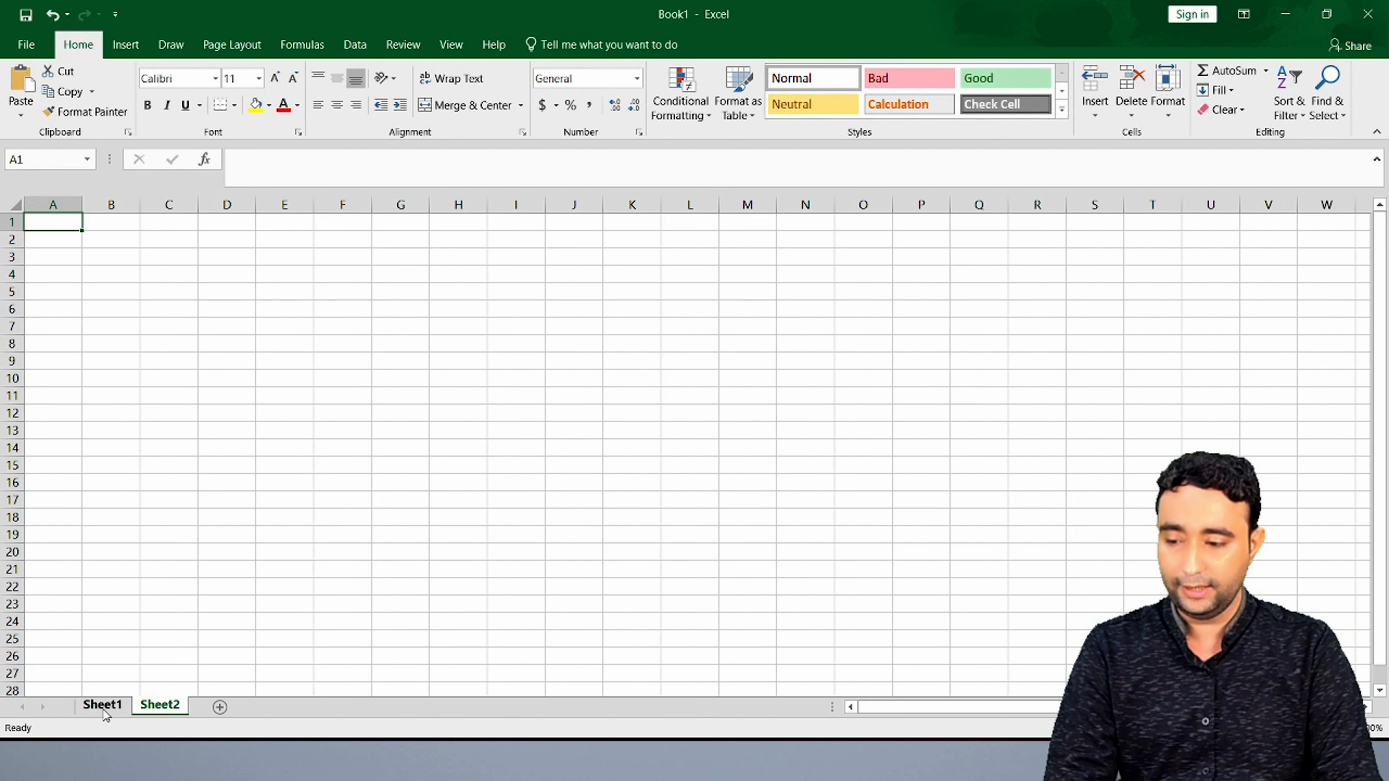
left_click(172, 544)
type("ledger")
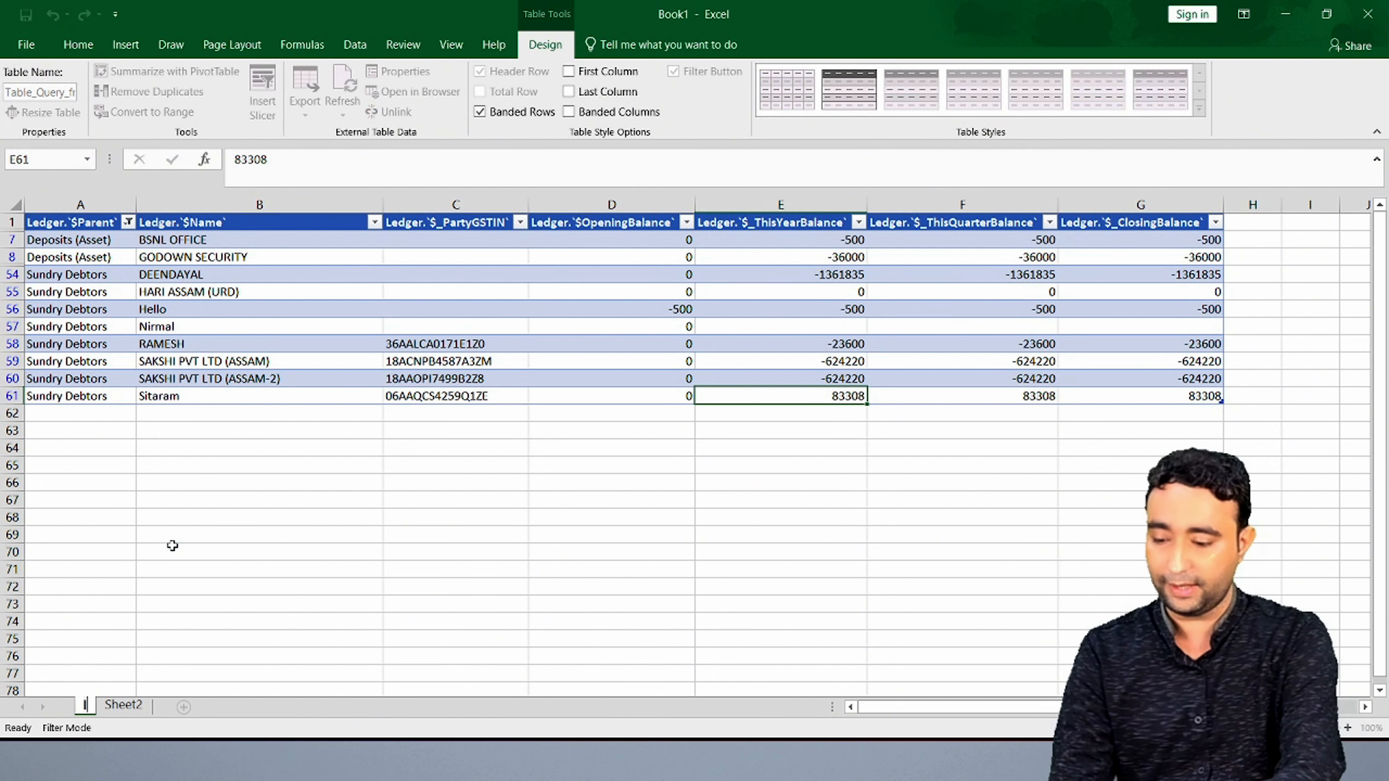
key("Return")
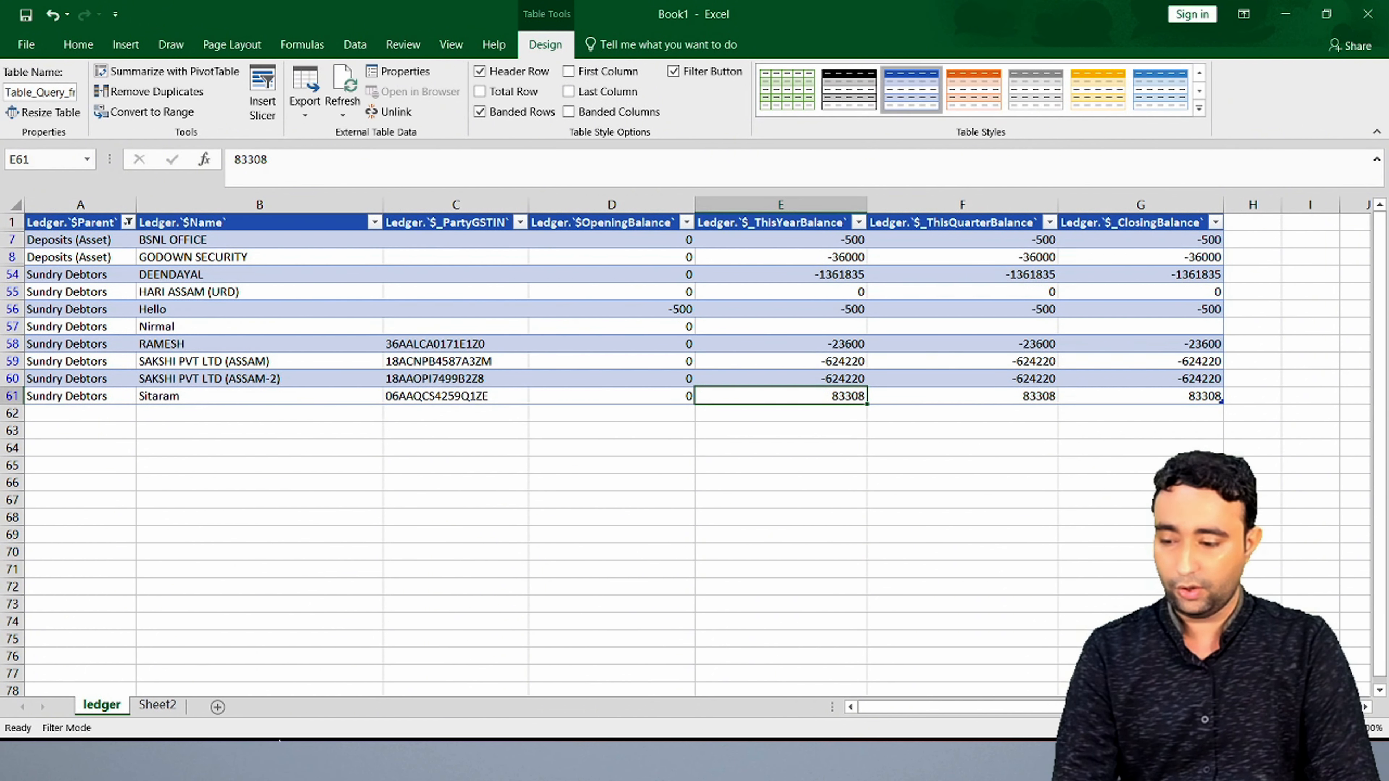
- Rename the new blank worksheet as stock
right_click(146, 709)
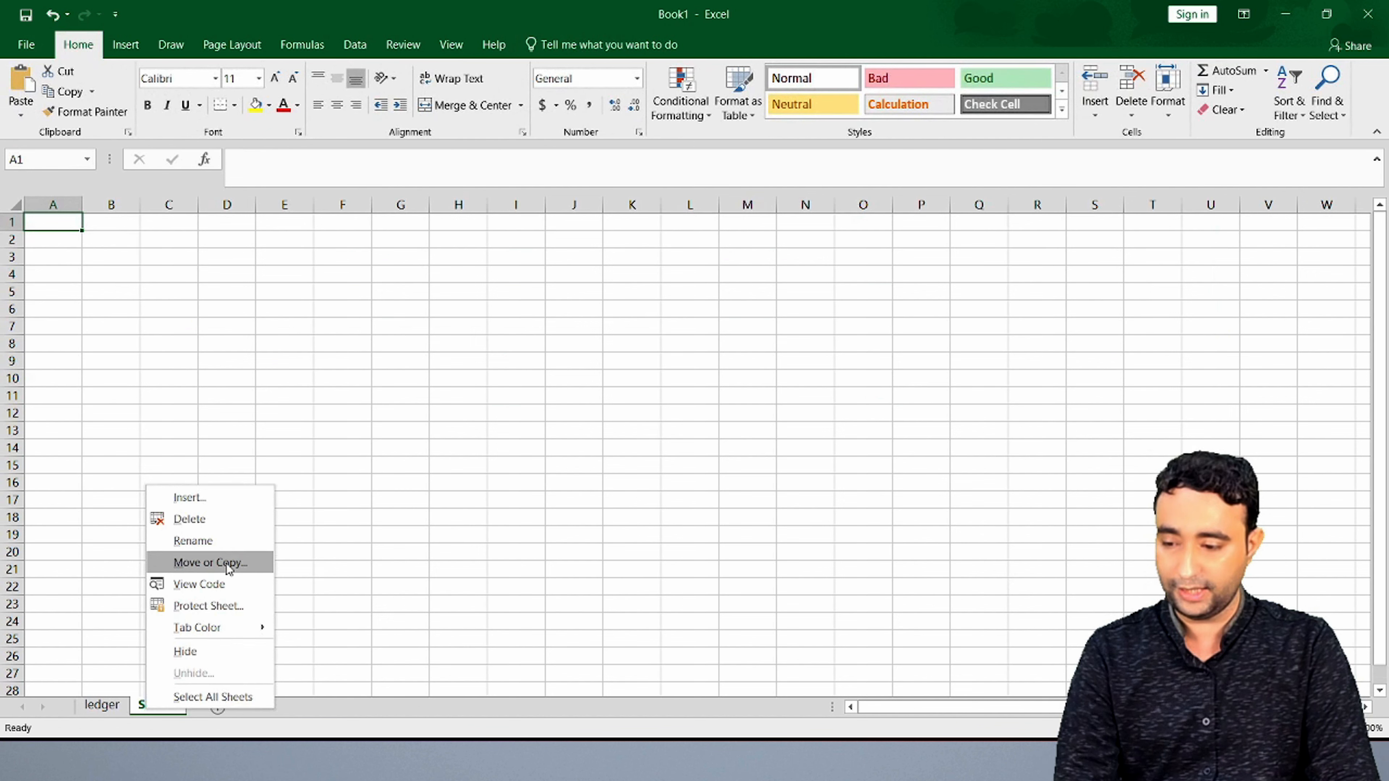
left_click(228, 542)
type("stock")
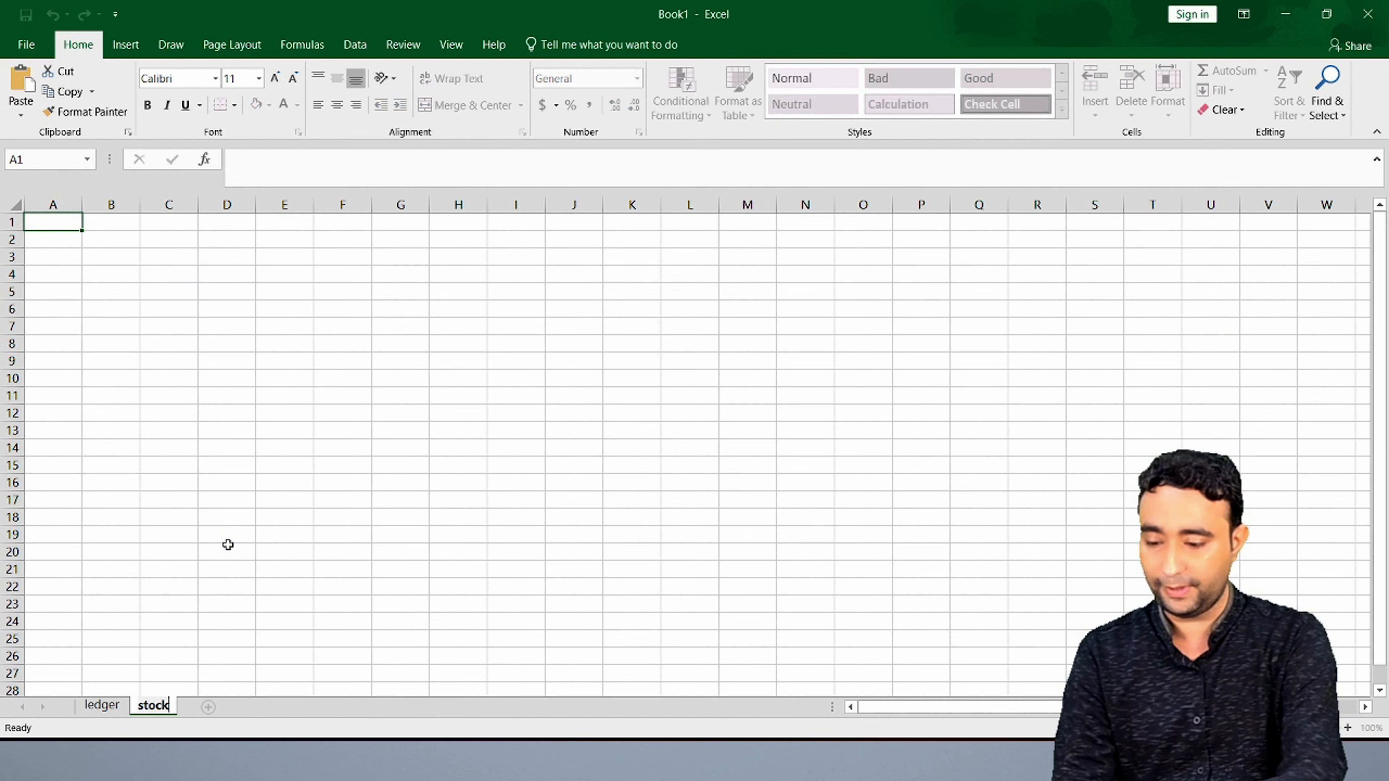
key("Return")
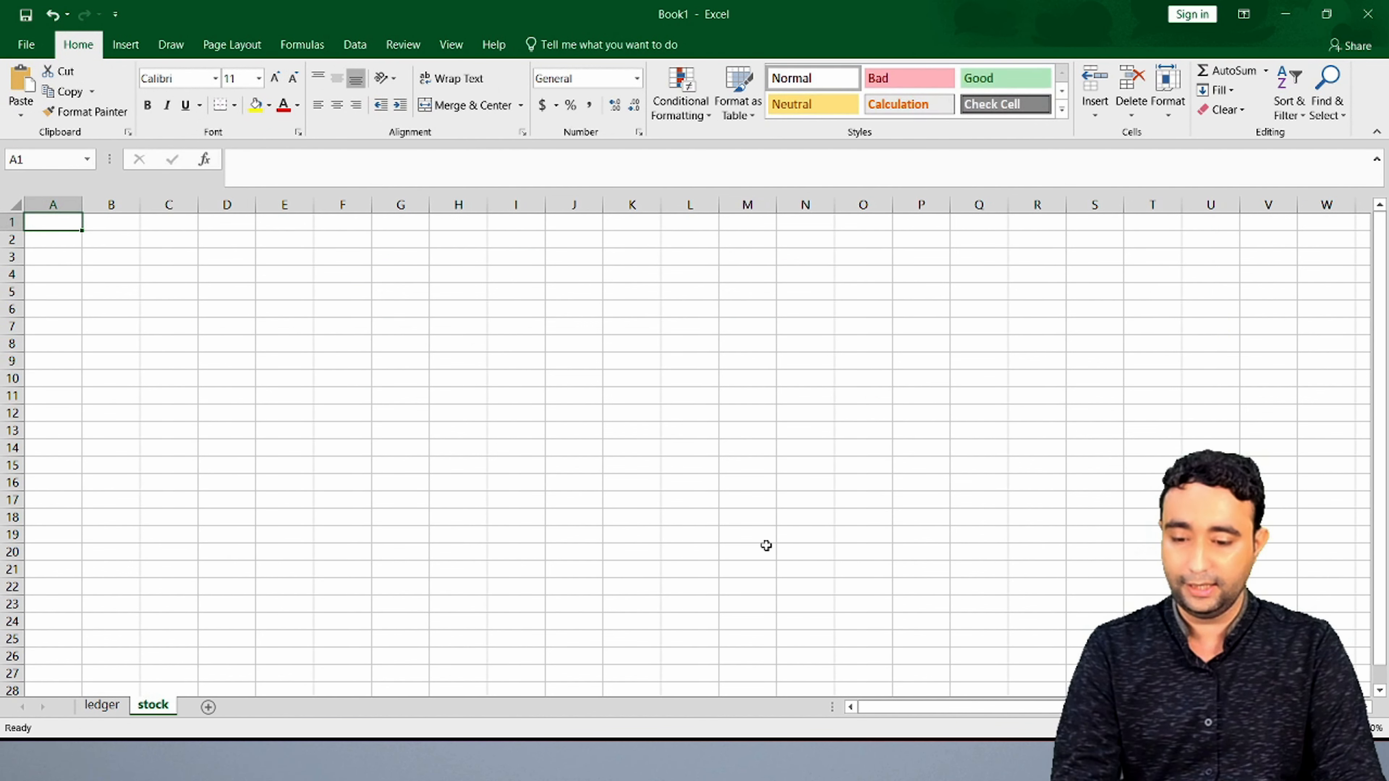
- Start a Microsoft Query import on the stock sheet using the TallyODBC64_9000 data source
left_click(355, 44)
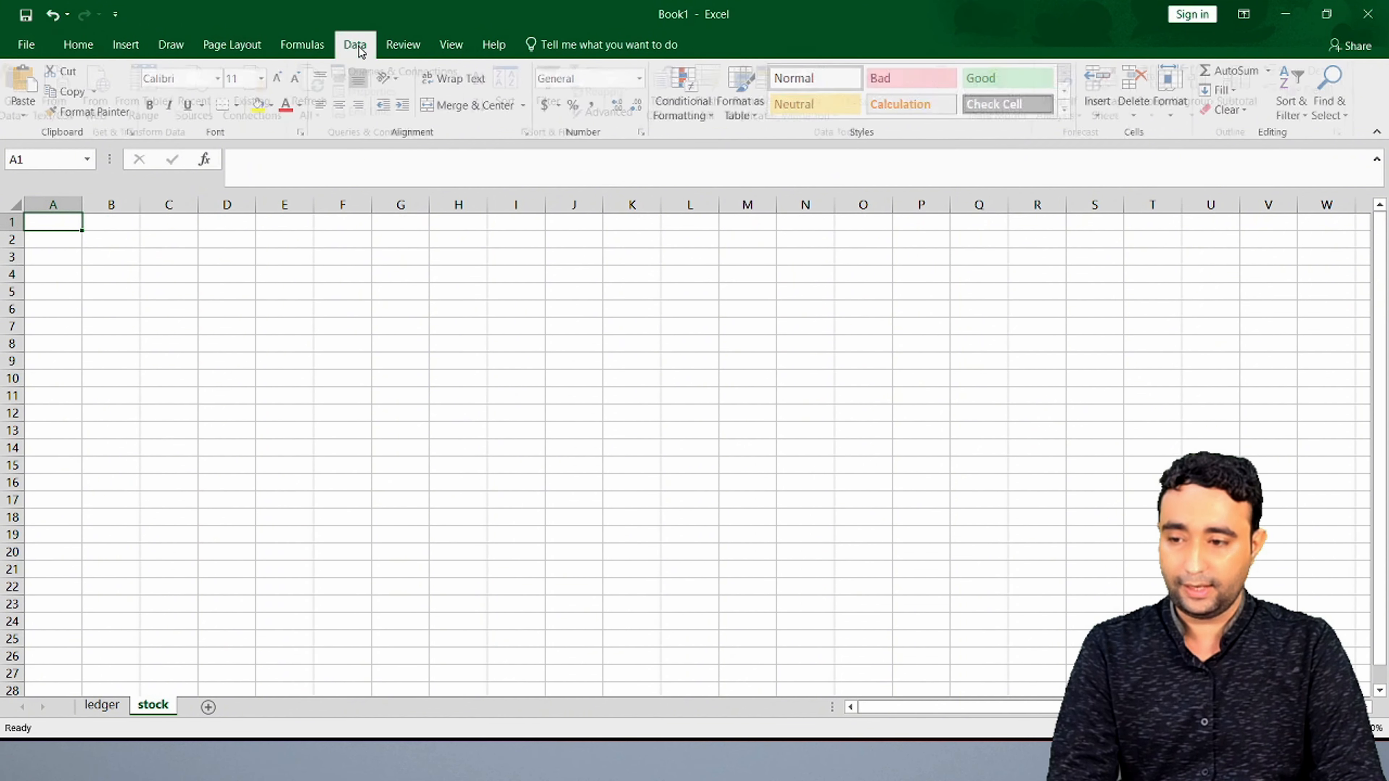
left_click(32, 115)
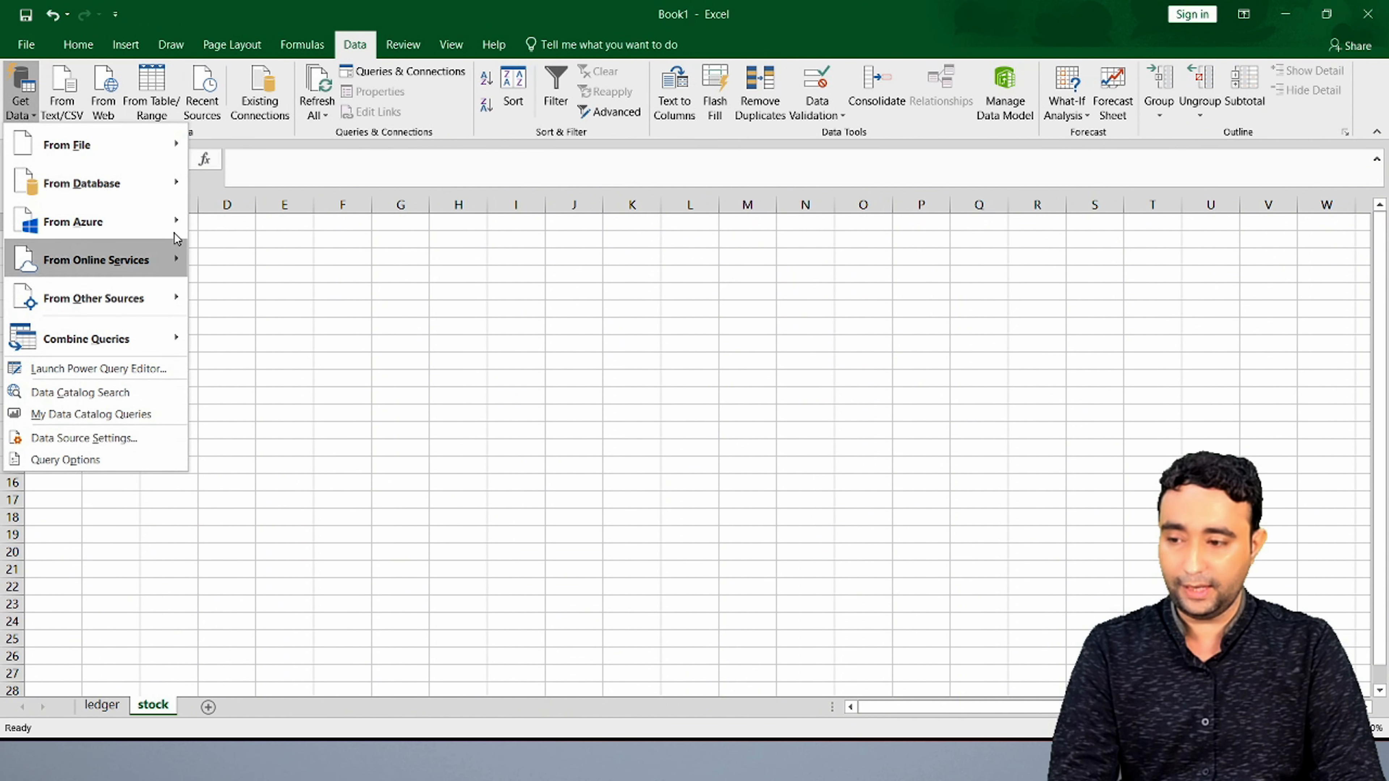
mouse_move(144, 316)
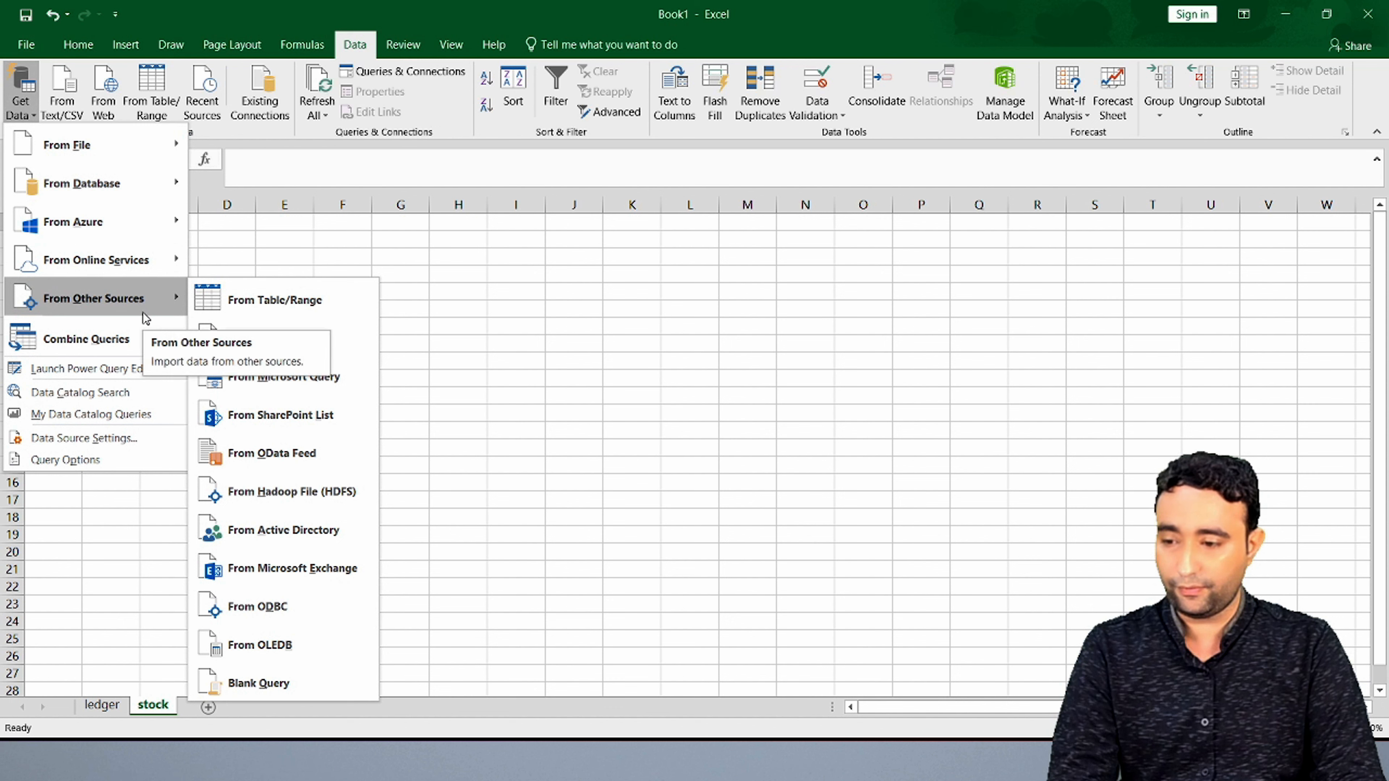
left_click(290, 389)
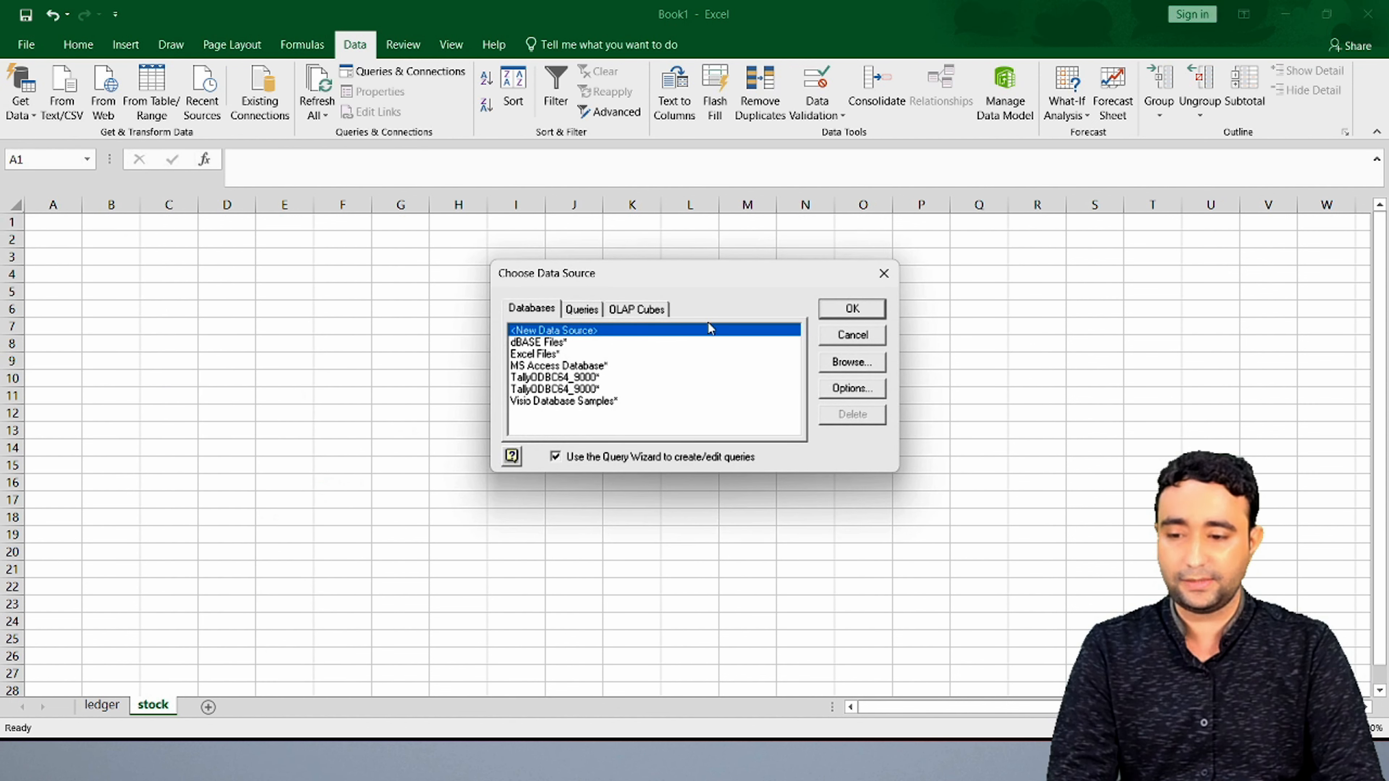
left_click(561, 379)
left_click(880, 312)
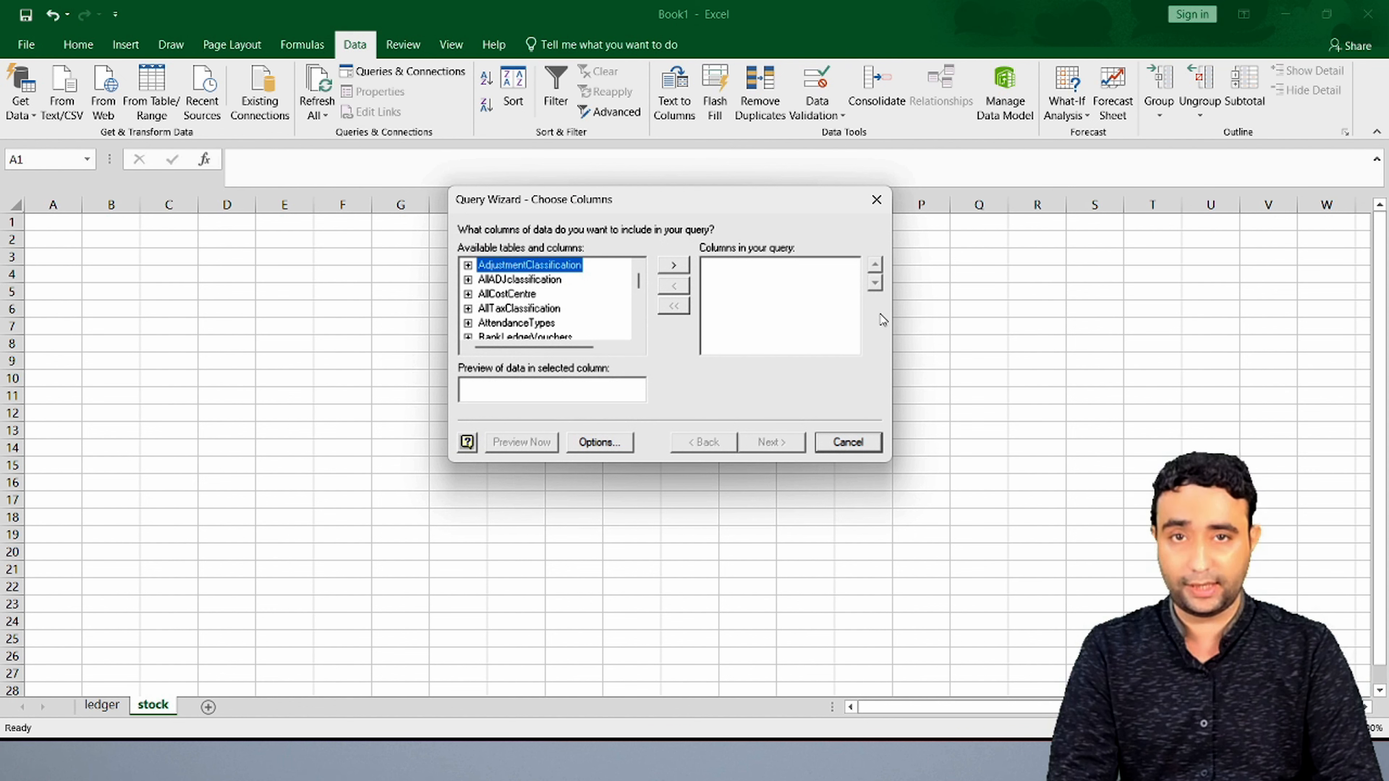
- Find the StockItem table among the available Tally tables and expand its columns
key("s")
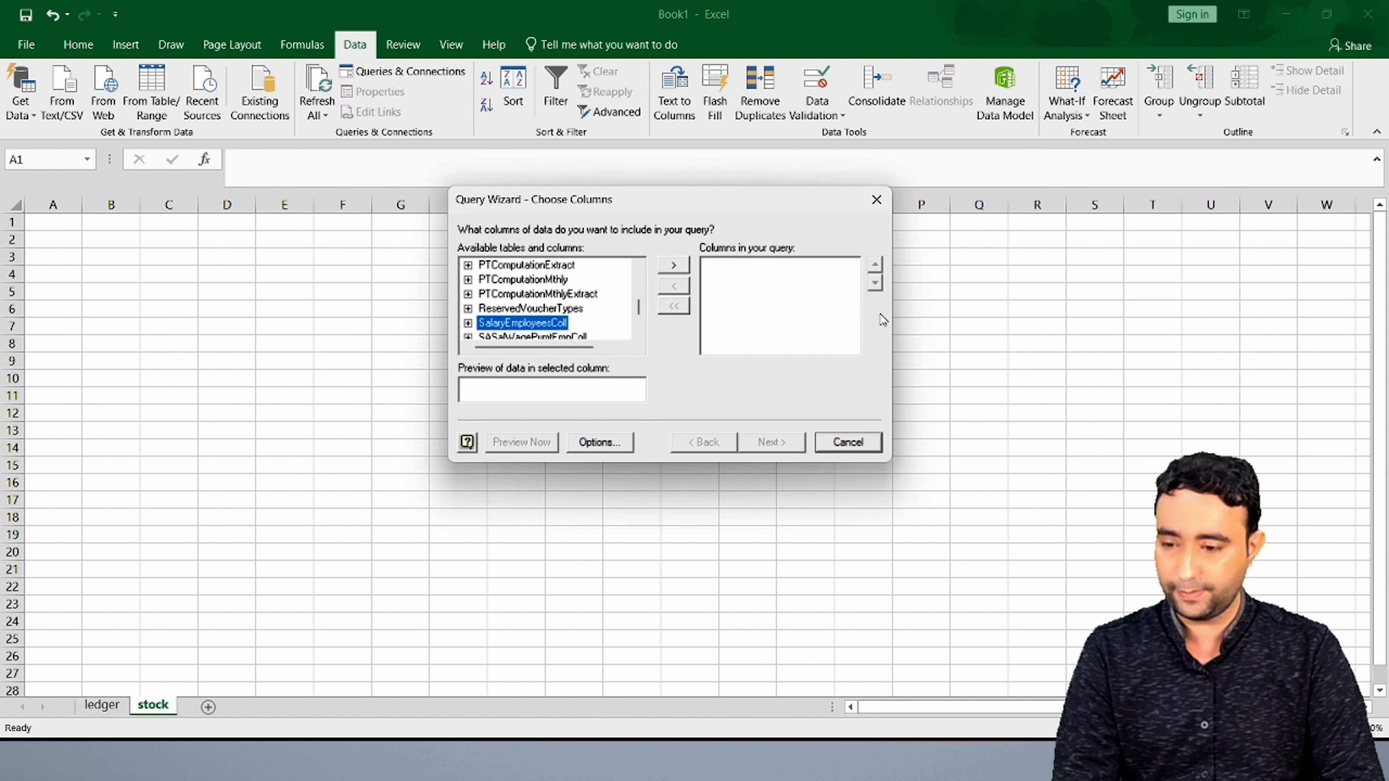
key("Down")
key("Down")
key("Down")
key("Down")
key("Down")
key("Down")
key("Down")
key("Down")
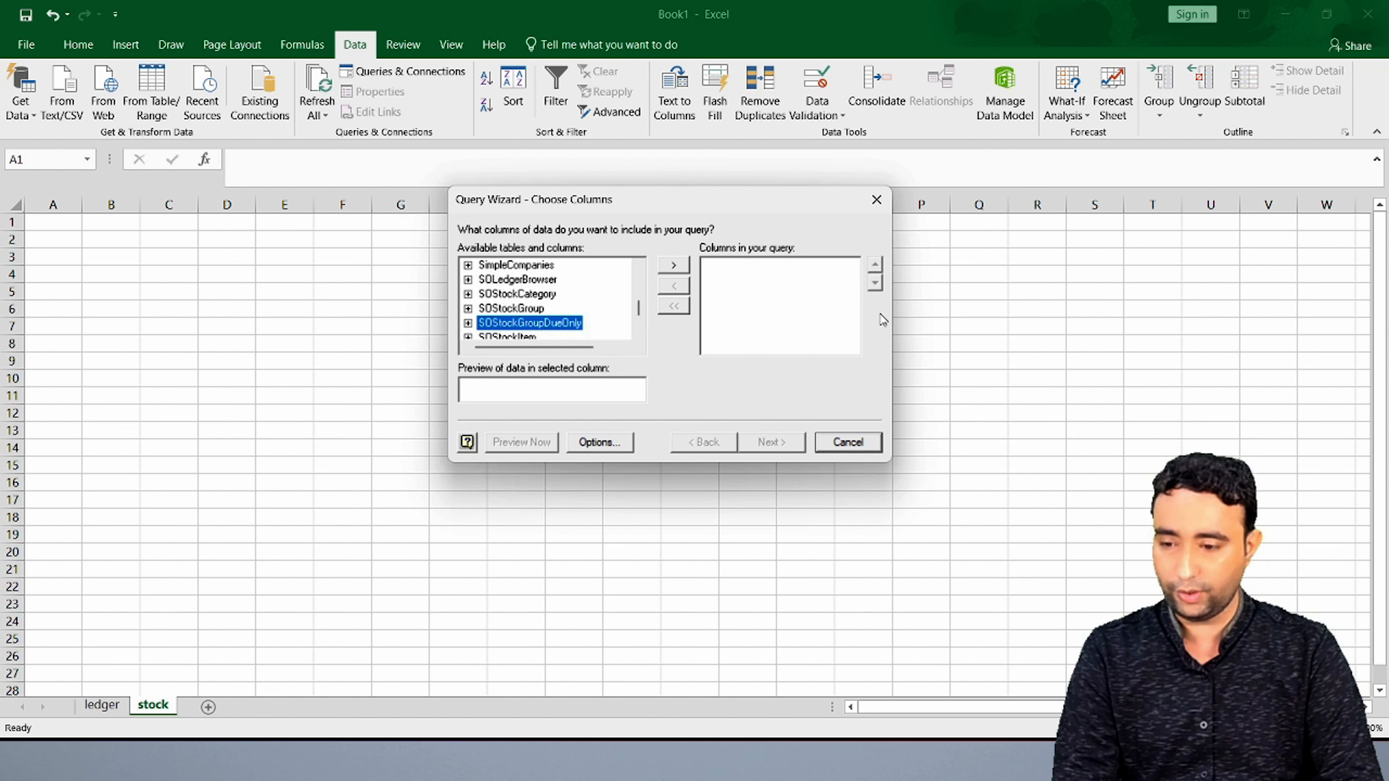
key("Down")
key("Down")
key("Down")
key("Down")
key("Down")
key("Down")
key("Down")
key("Down")
key("Down")
key("Down")
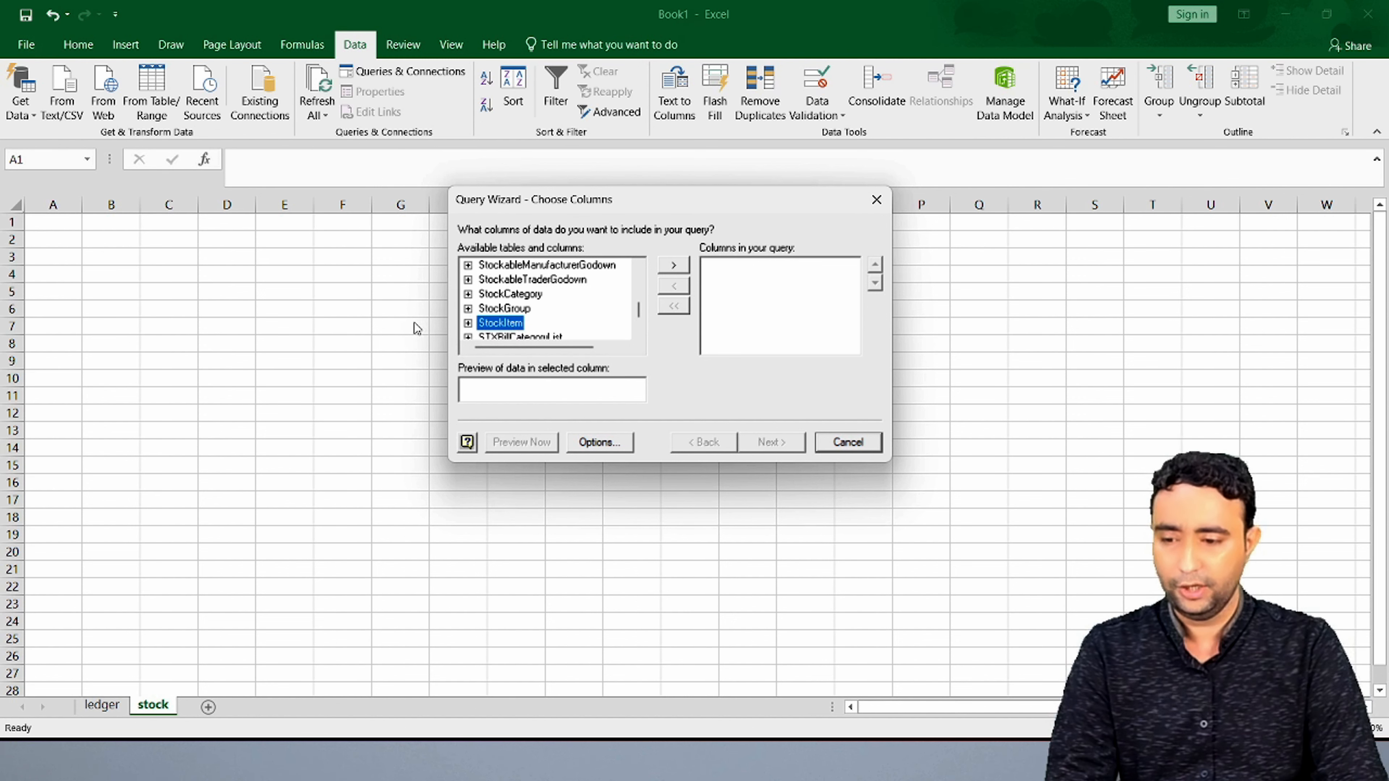
left_click(468, 324)
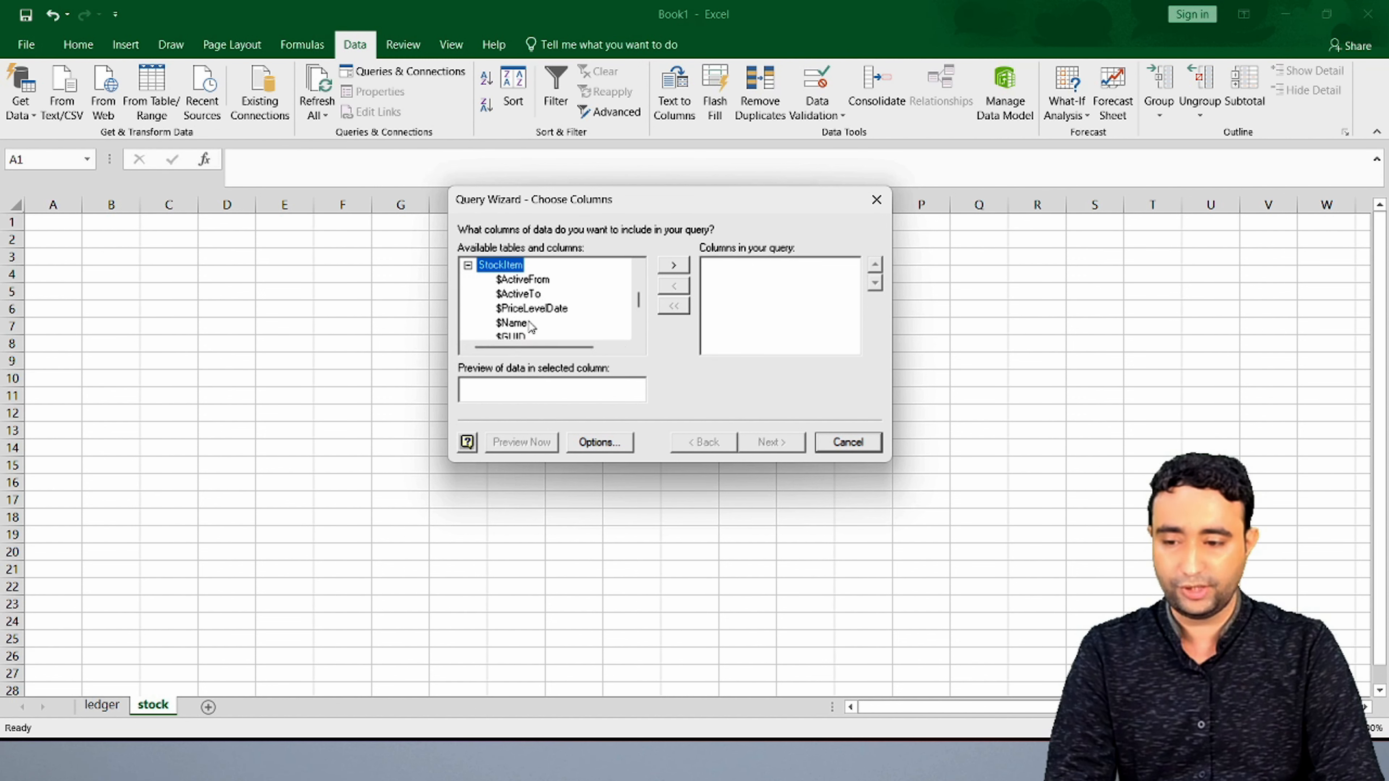
- Add the StockItem columns $Name and $Parent to the query and place $Parent before $Name
left_click(514, 323)
left_click(673, 266)
left_click(672, 268)
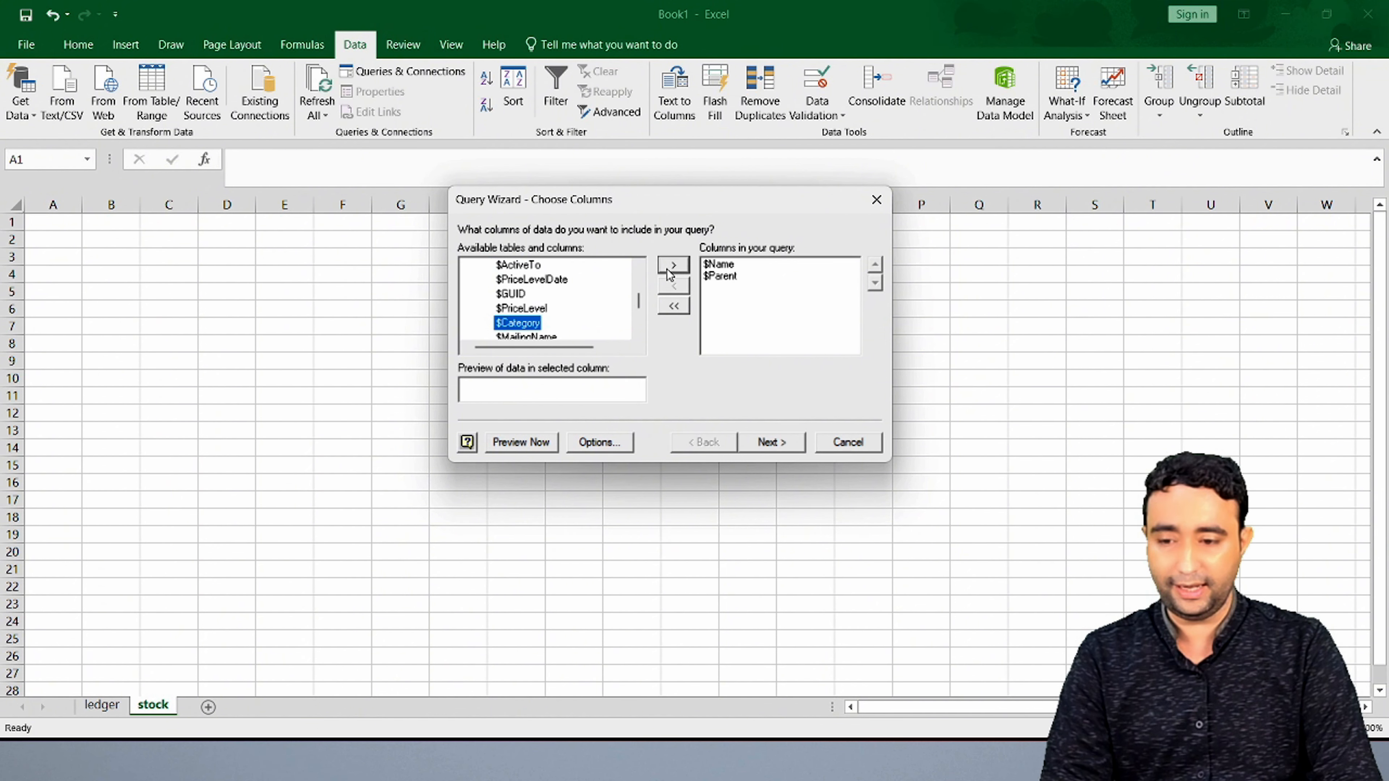
left_click(758, 276)
left_click(874, 264)
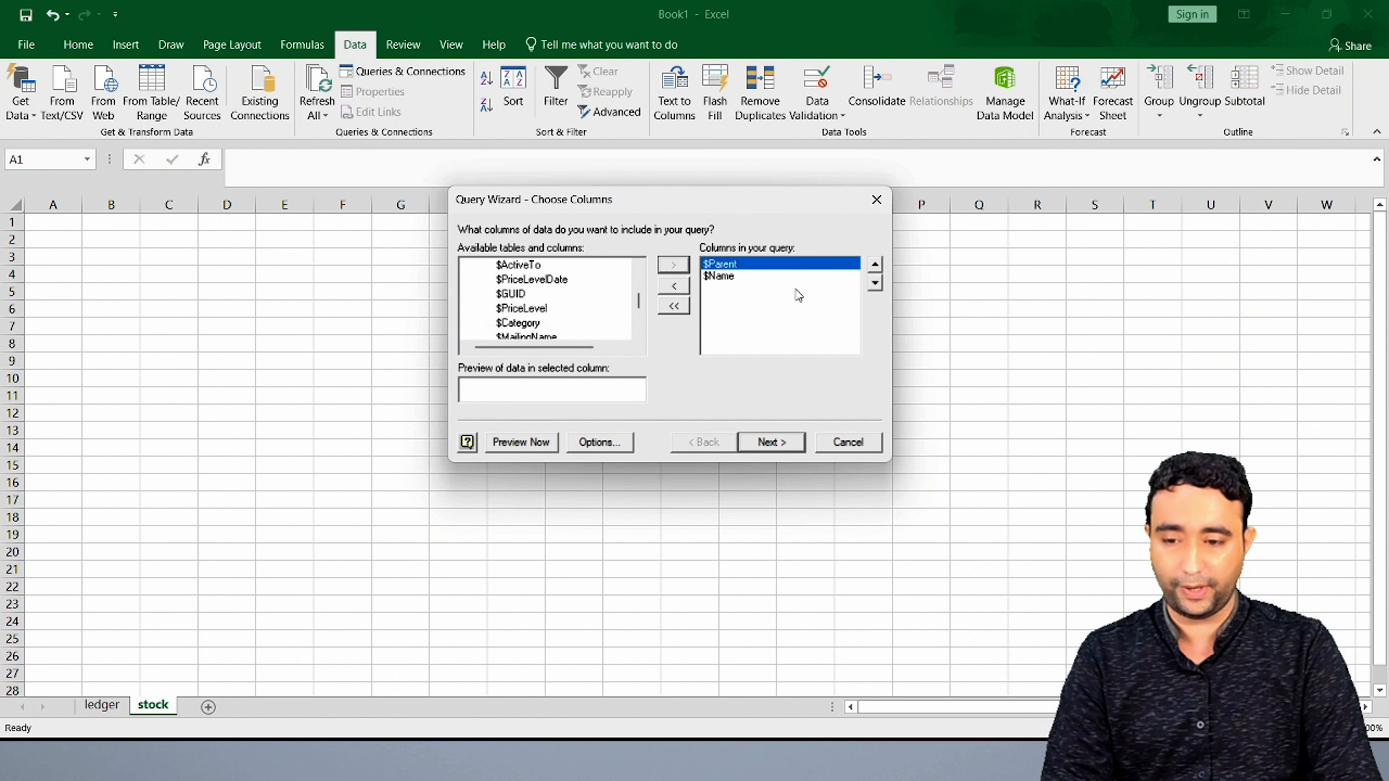
- Add $Category after $Parent, and append $_ClosingBalance, $_InwardQuantity and $_OutwardQuantity to the query columns
double_click(535, 323)
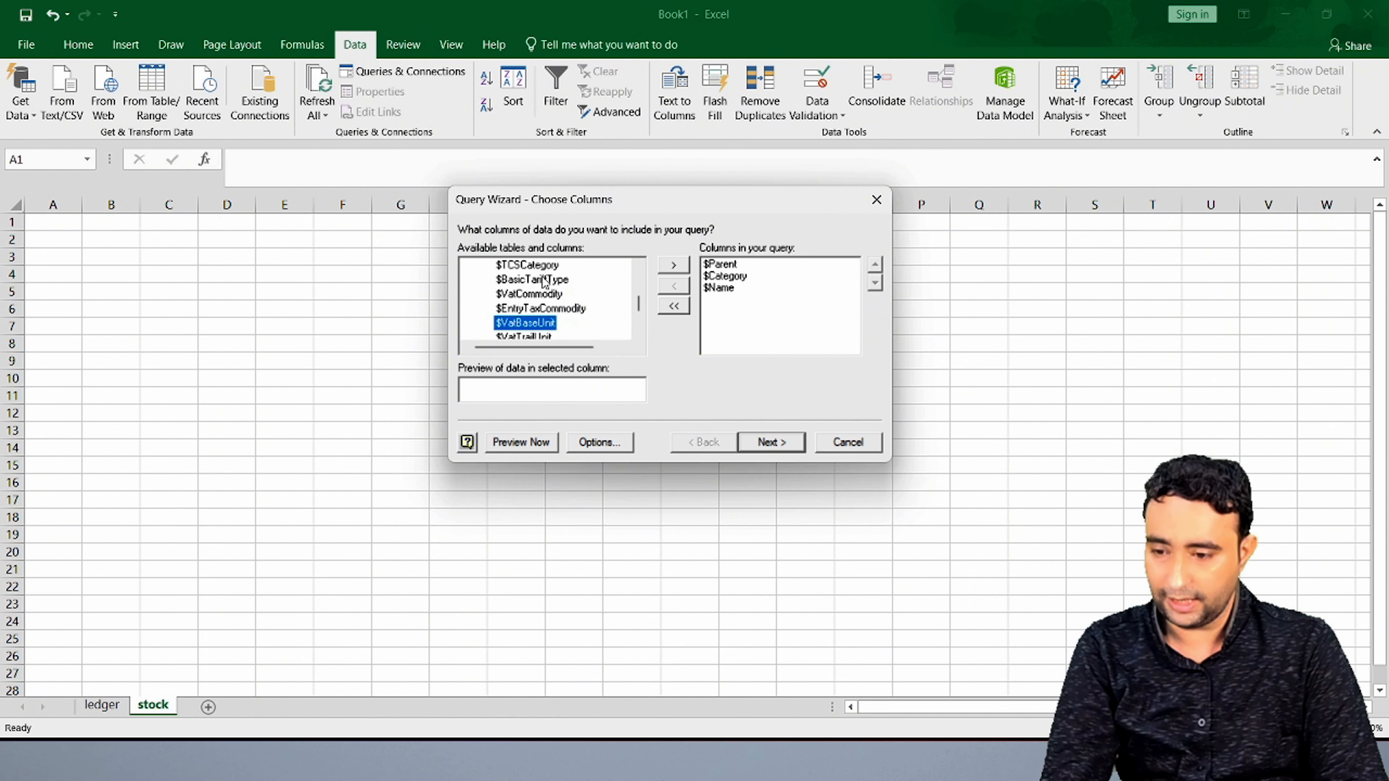
key("Down")
key("Down")
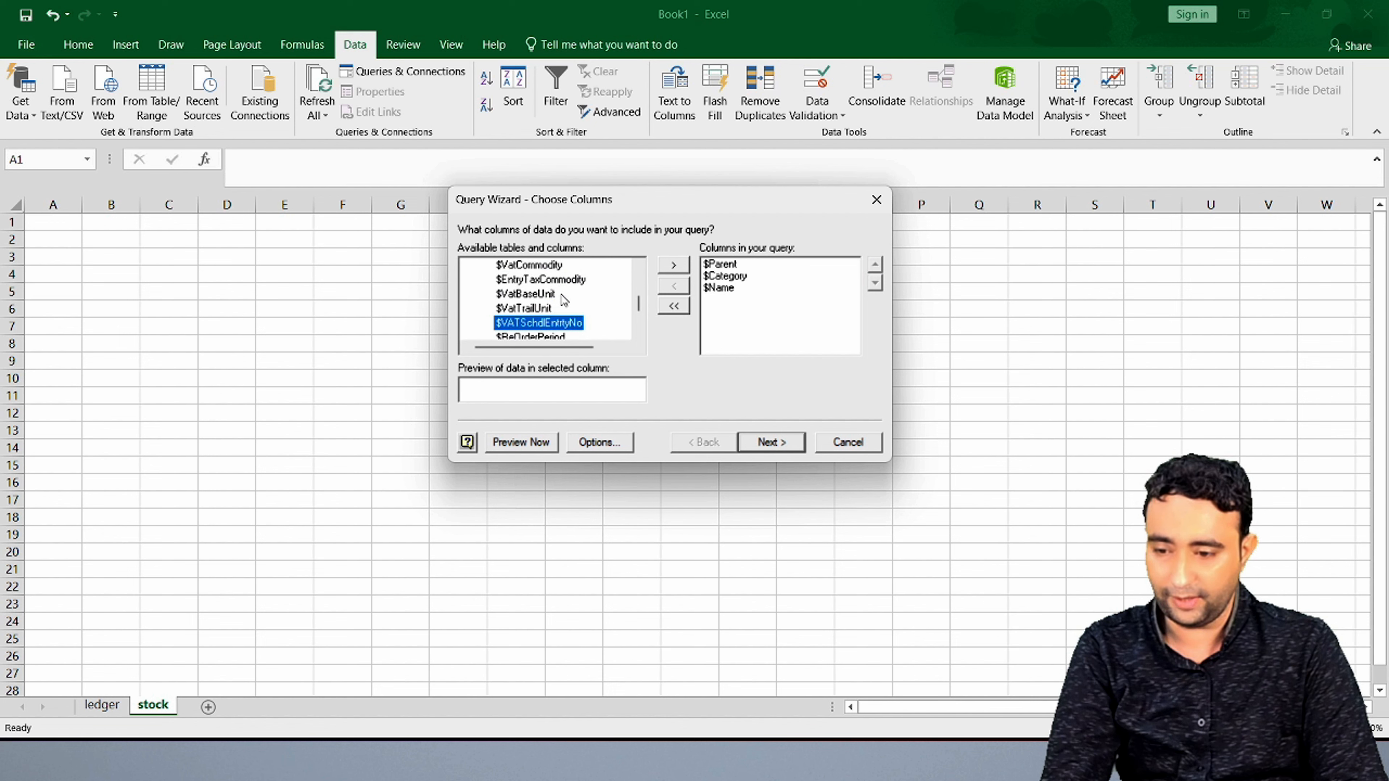
key("Down")
key("Down")
key("Down")
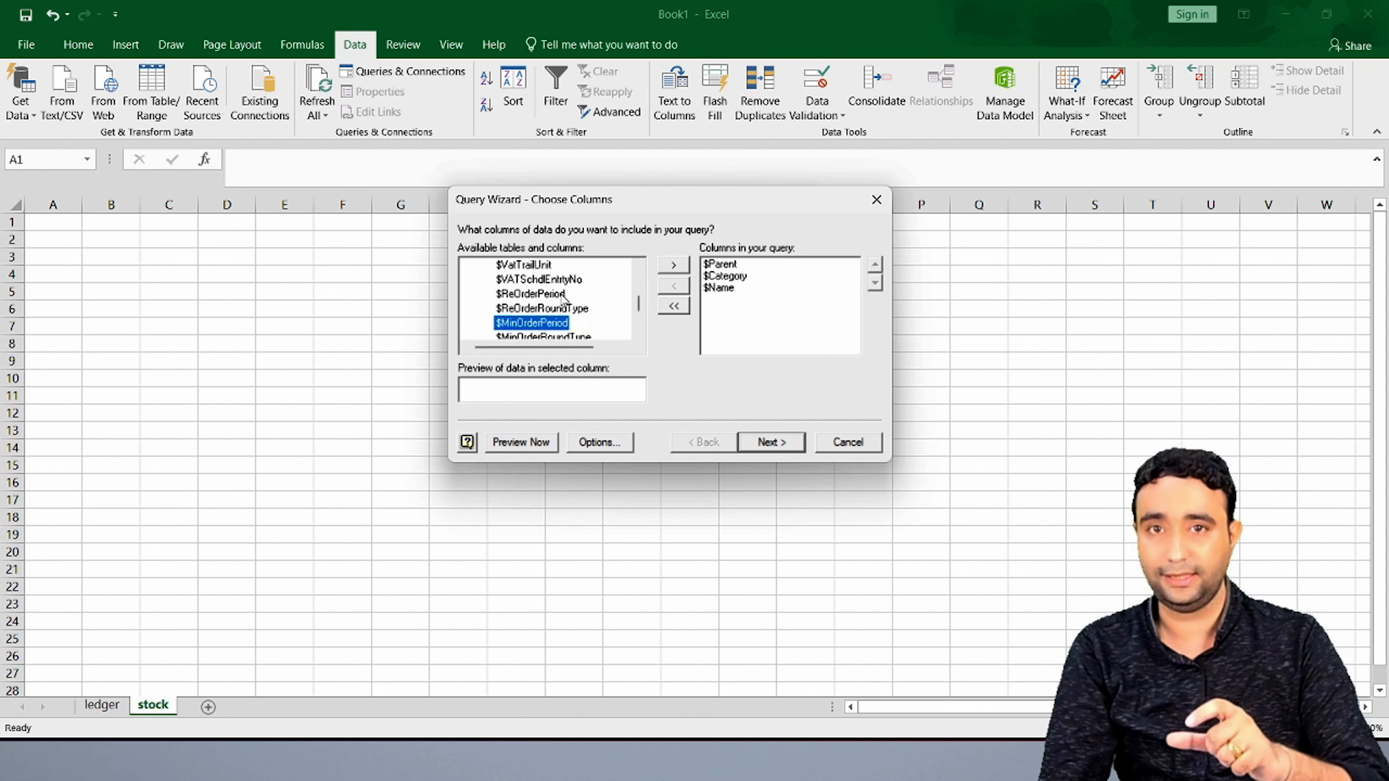
key("Down")
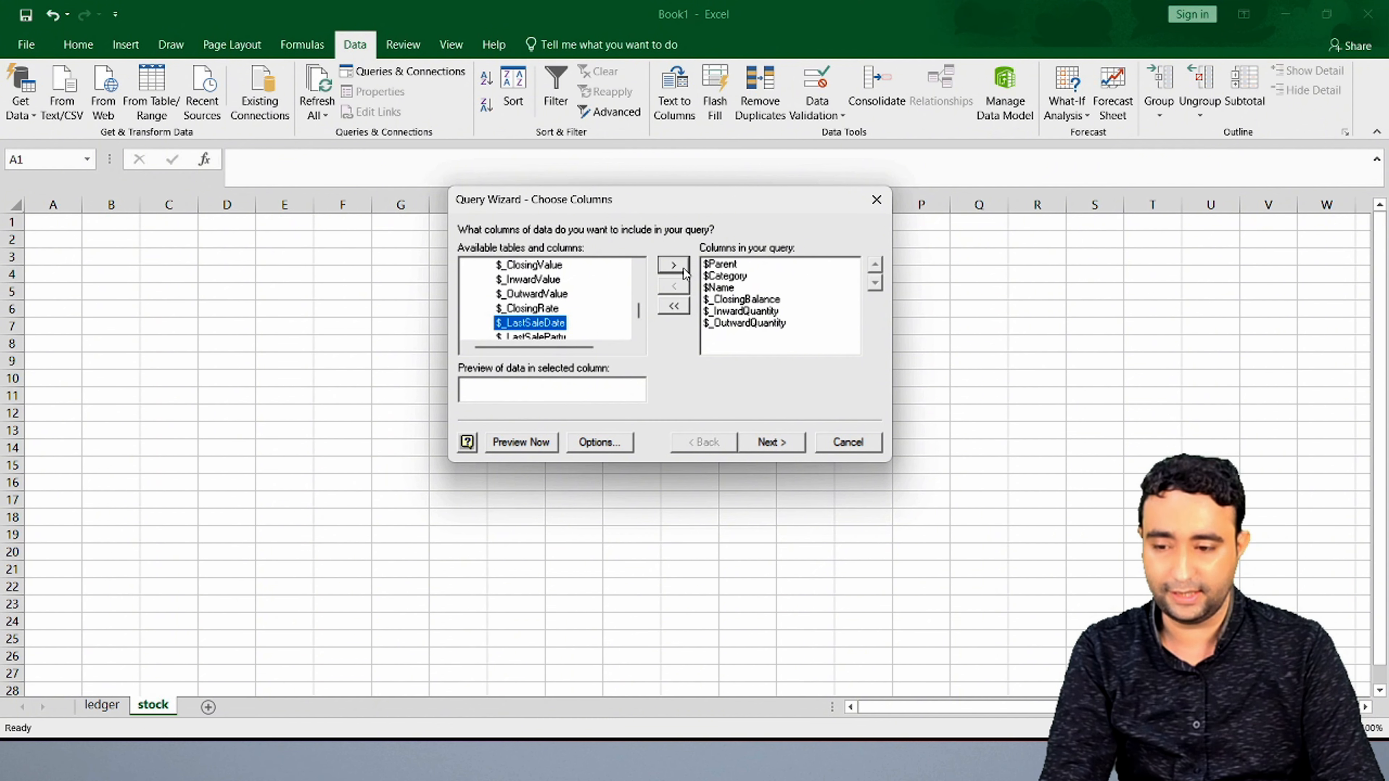
- Add the last-sale columns $_LastSaleDate, $_LastSaleParty, $_LastSalePrice and $_LastSaleQty to the query
left_click(683, 268)
left_click(683, 268)
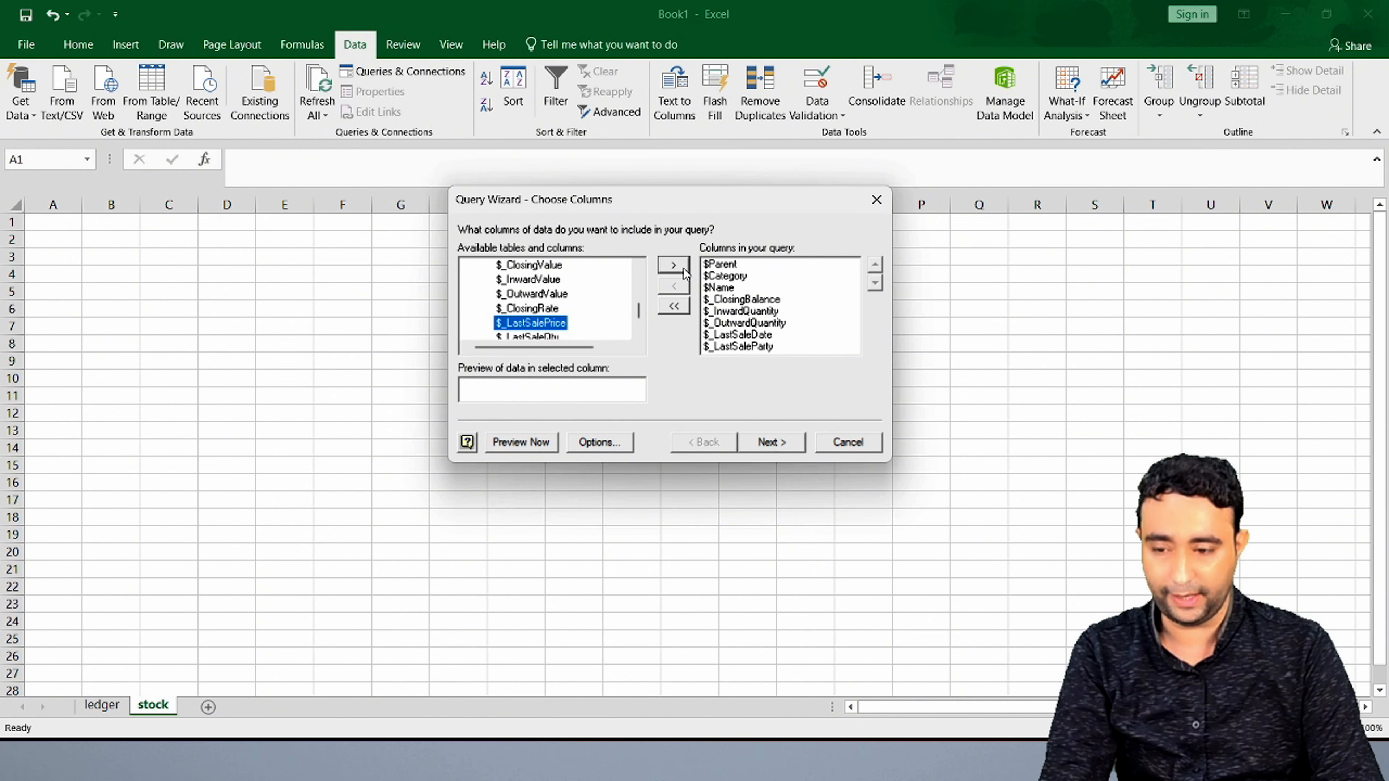
left_click(684, 268)
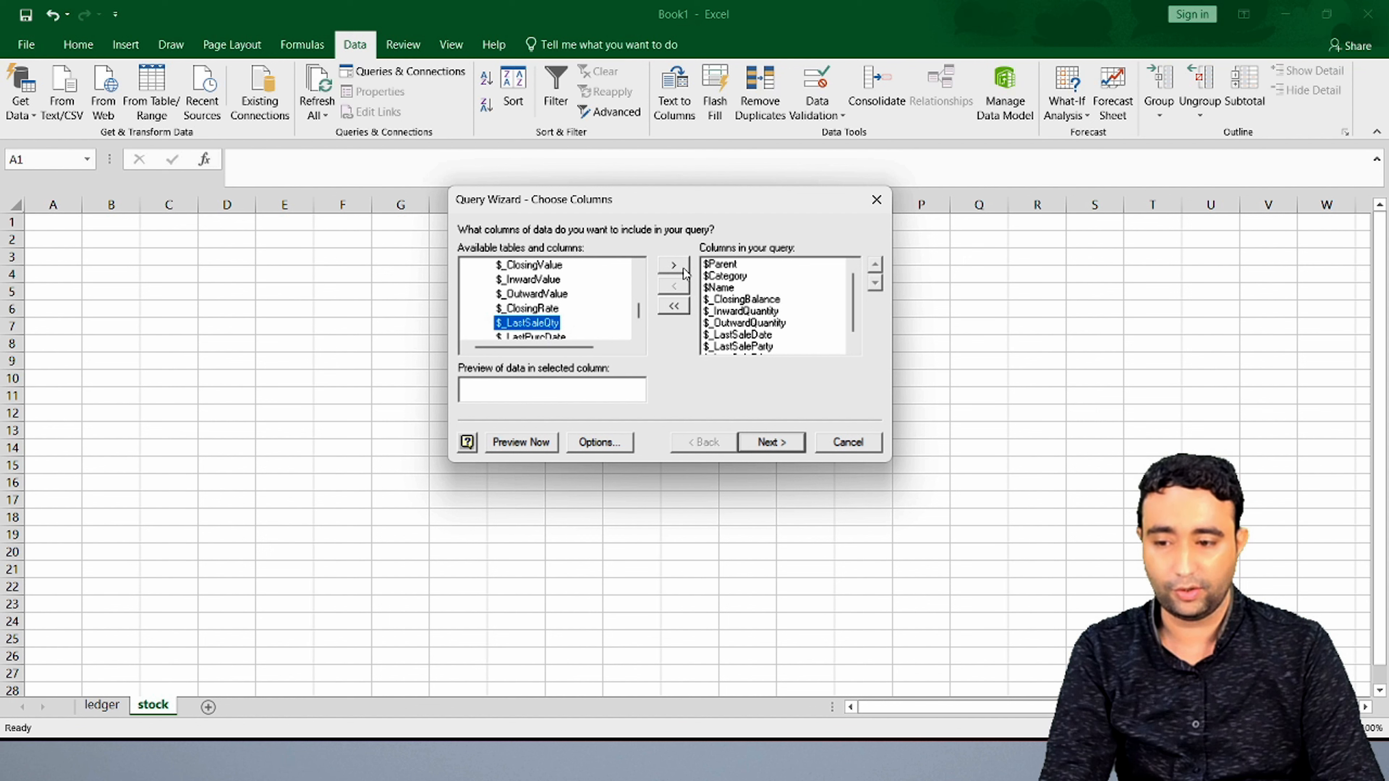
left_click(684, 268)
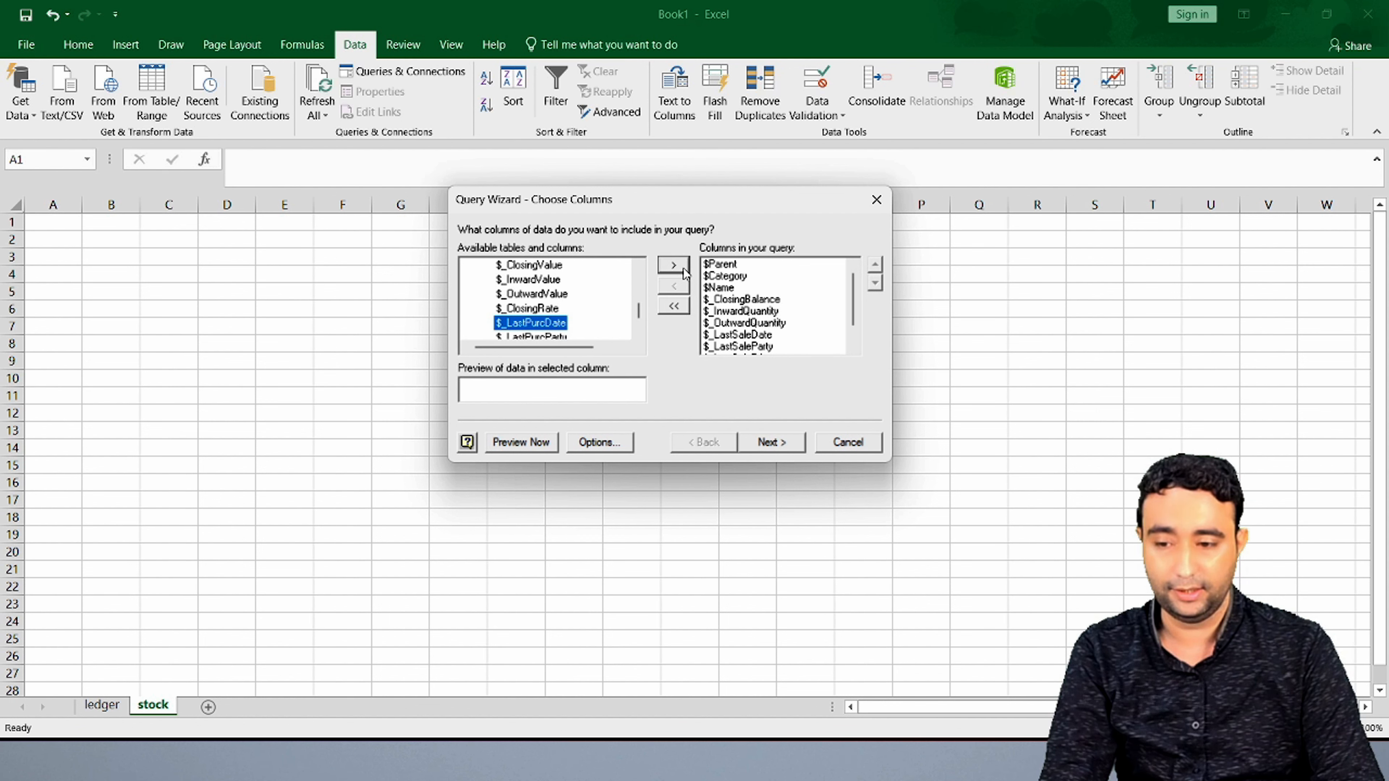
- Add the last-purchase columns $_LastPurcDate, $_LastPurcParty, $_LastPurcPrice and $_LastPurcQty to the query
left_click(684, 268)
left_click(683, 268)
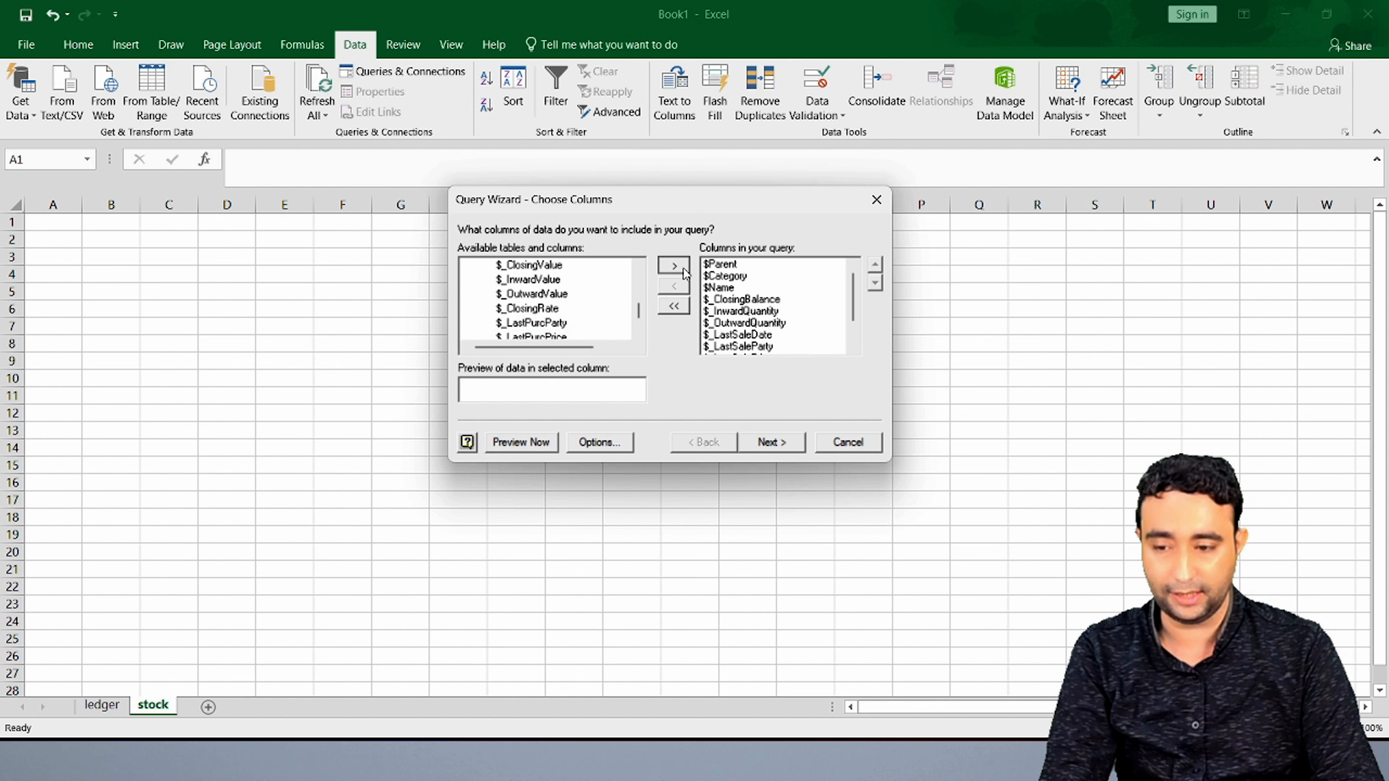
left_click(684, 268)
left_click(684, 268)
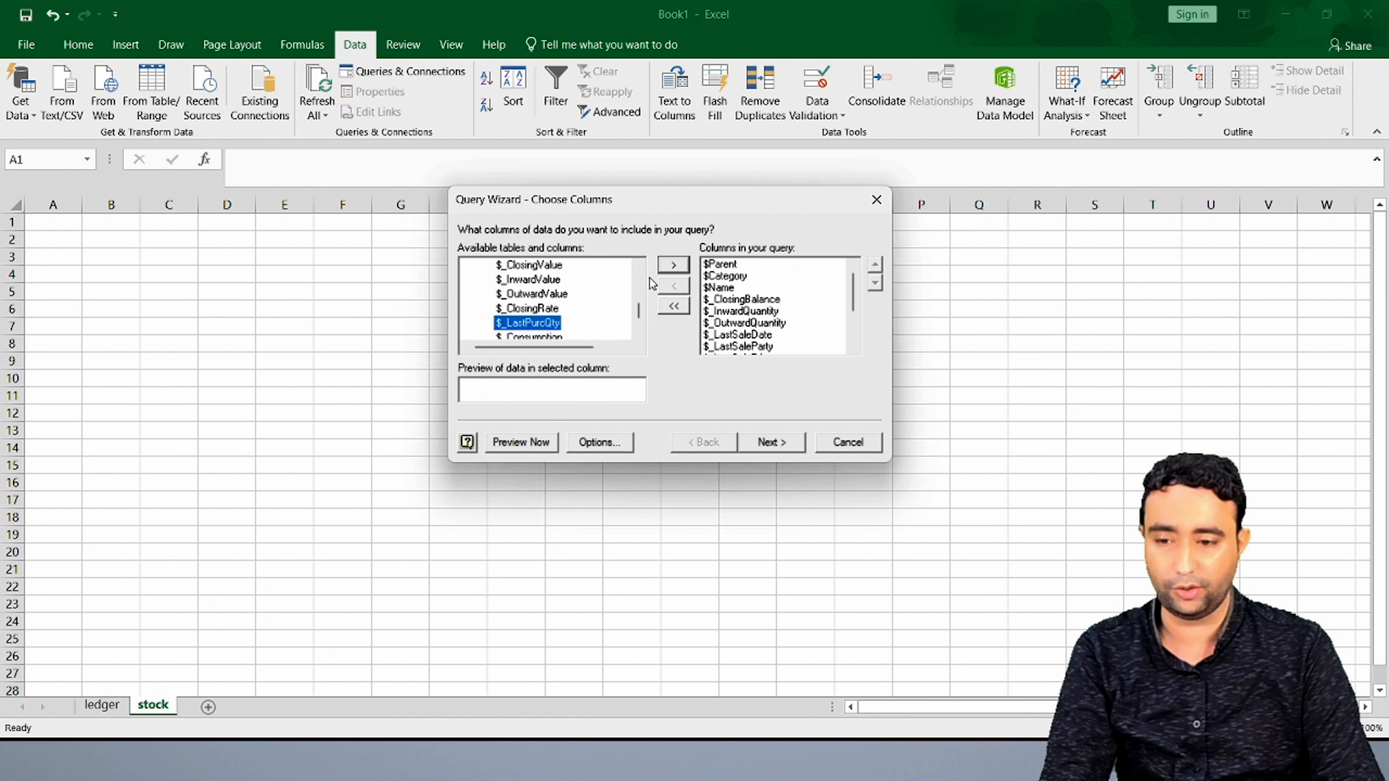
left_click(668, 269)
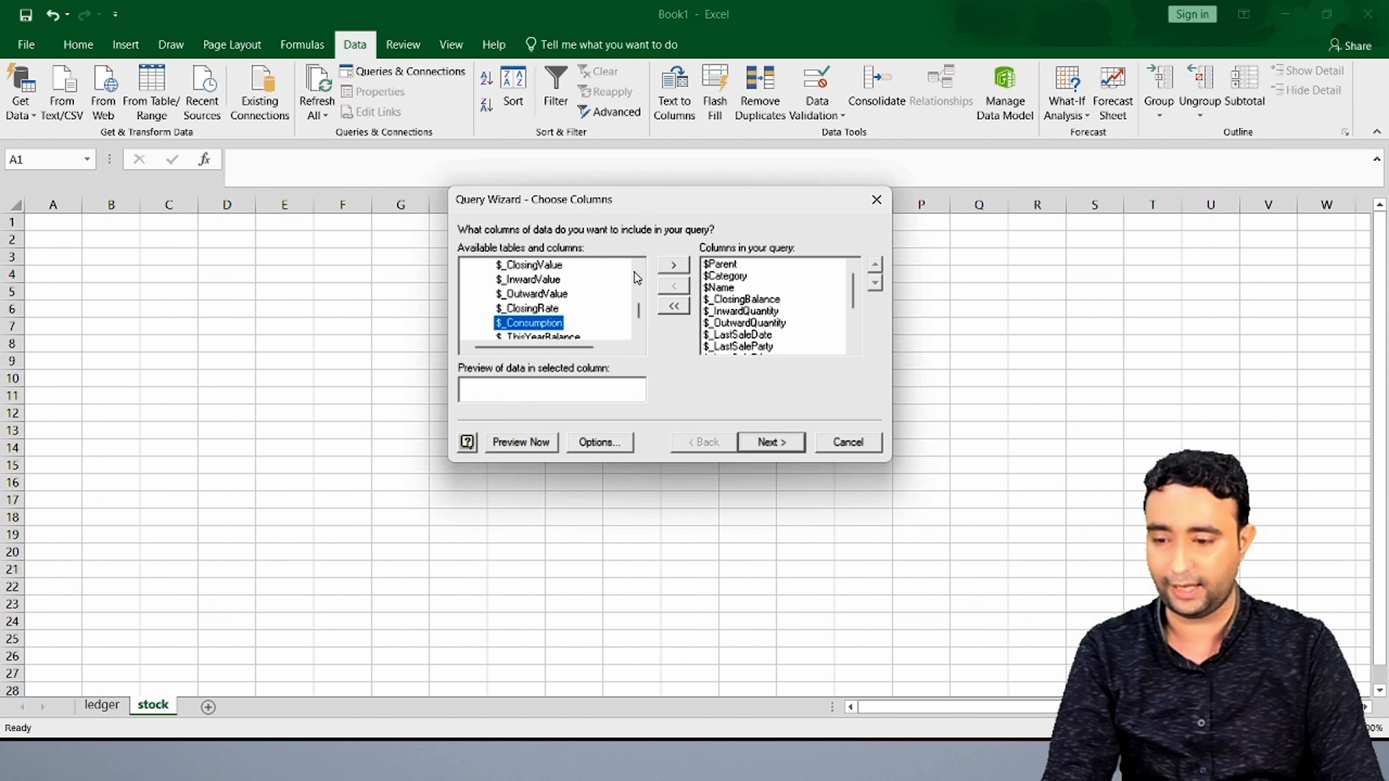
- Add the $_HSNDescription and $_HSNCode columns to the query and review the chosen columns
left_click(670, 267)
key("Down")
key("Down")
key("Down")
key("Down")
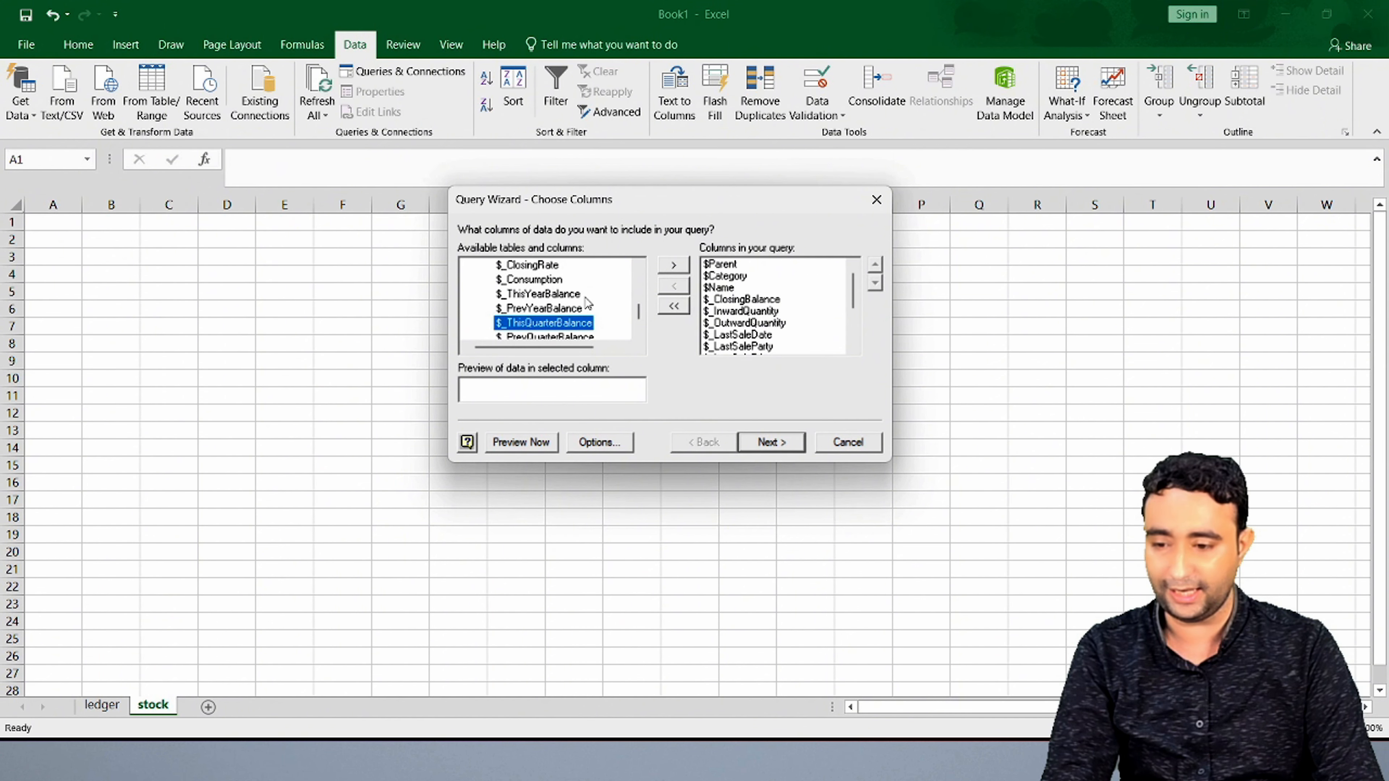
key("Down")
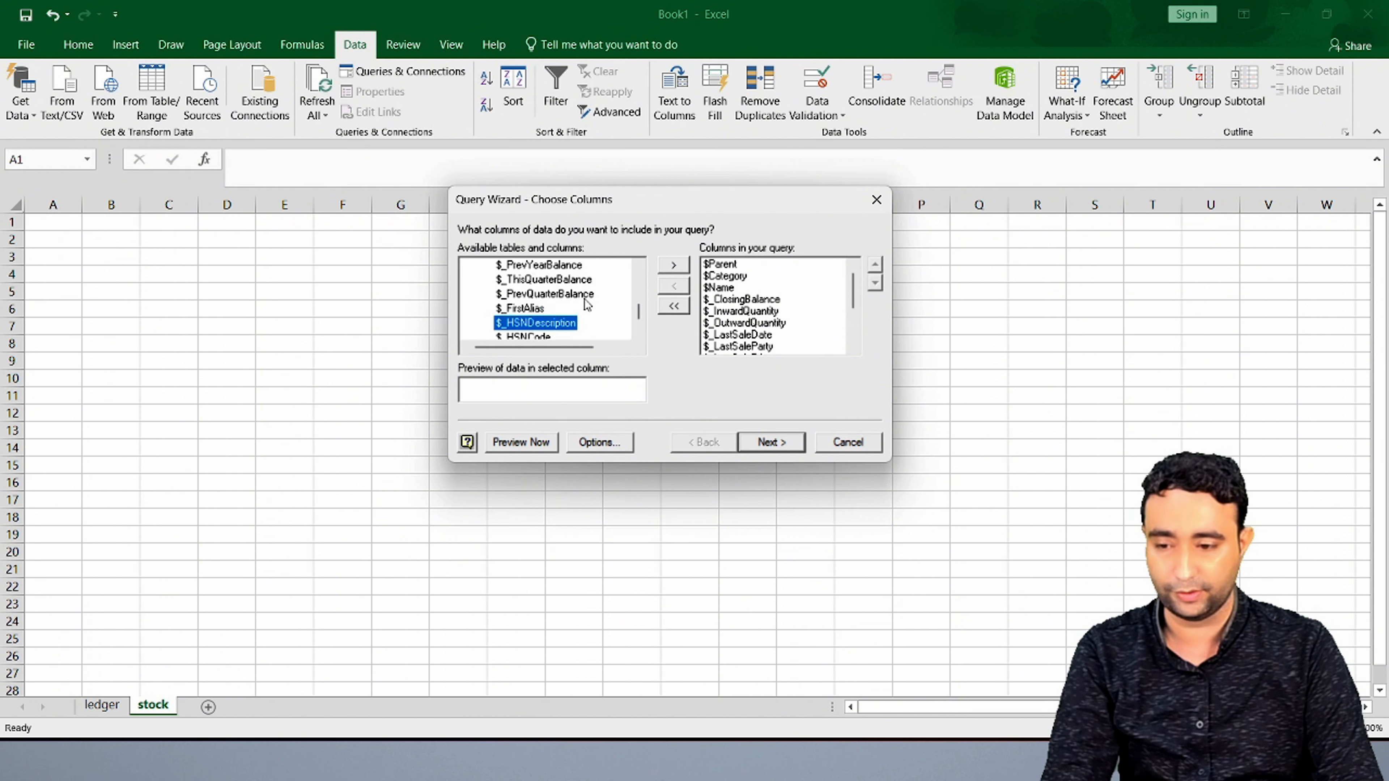
left_click(675, 267)
left_click(675, 267)
scroll(786, 297, "down", 2)
scroll(785, 297, "up", 3)
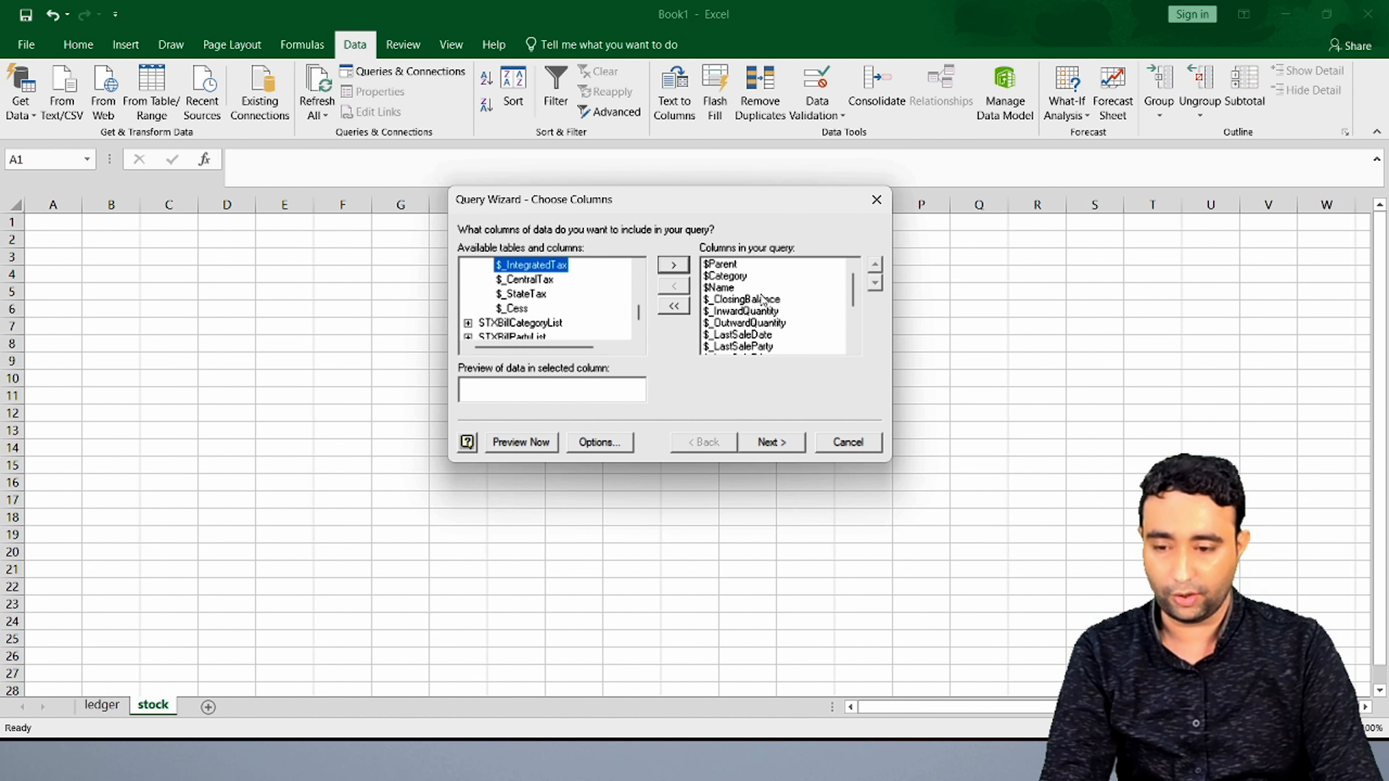
- Accept the chosen columns, leave the rows unfiltered and sort the query by $Parent in ascending order
left_click(766, 300)
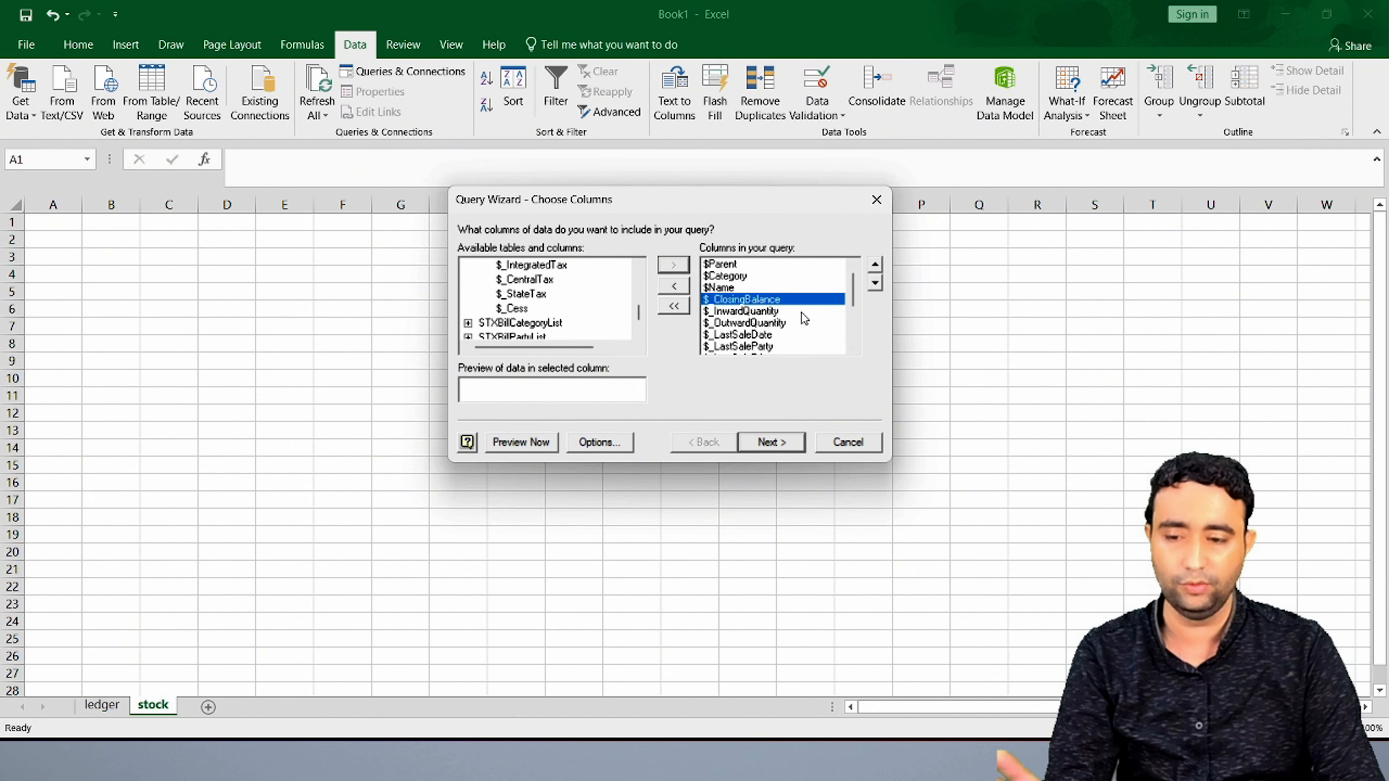
left_click(771, 443)
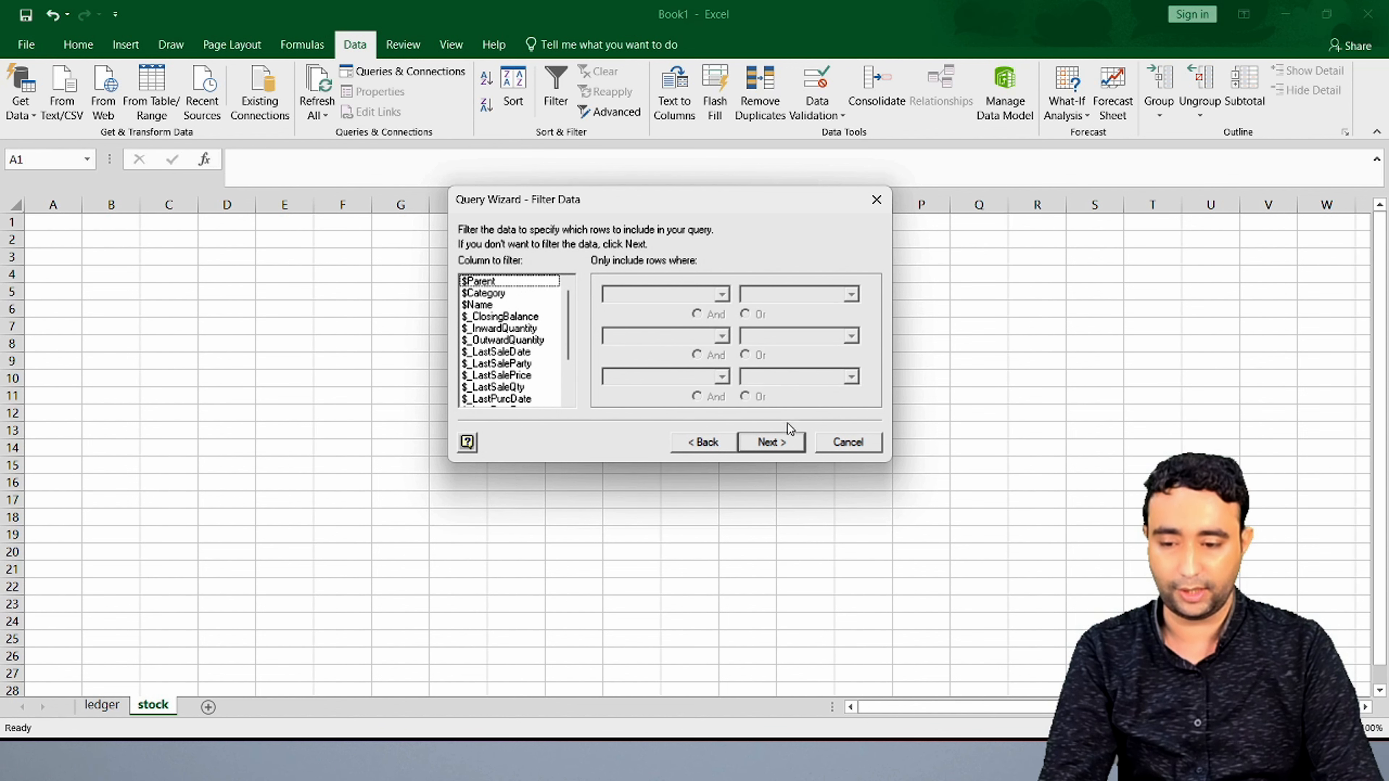
left_click(791, 441)
left_click(499, 299)
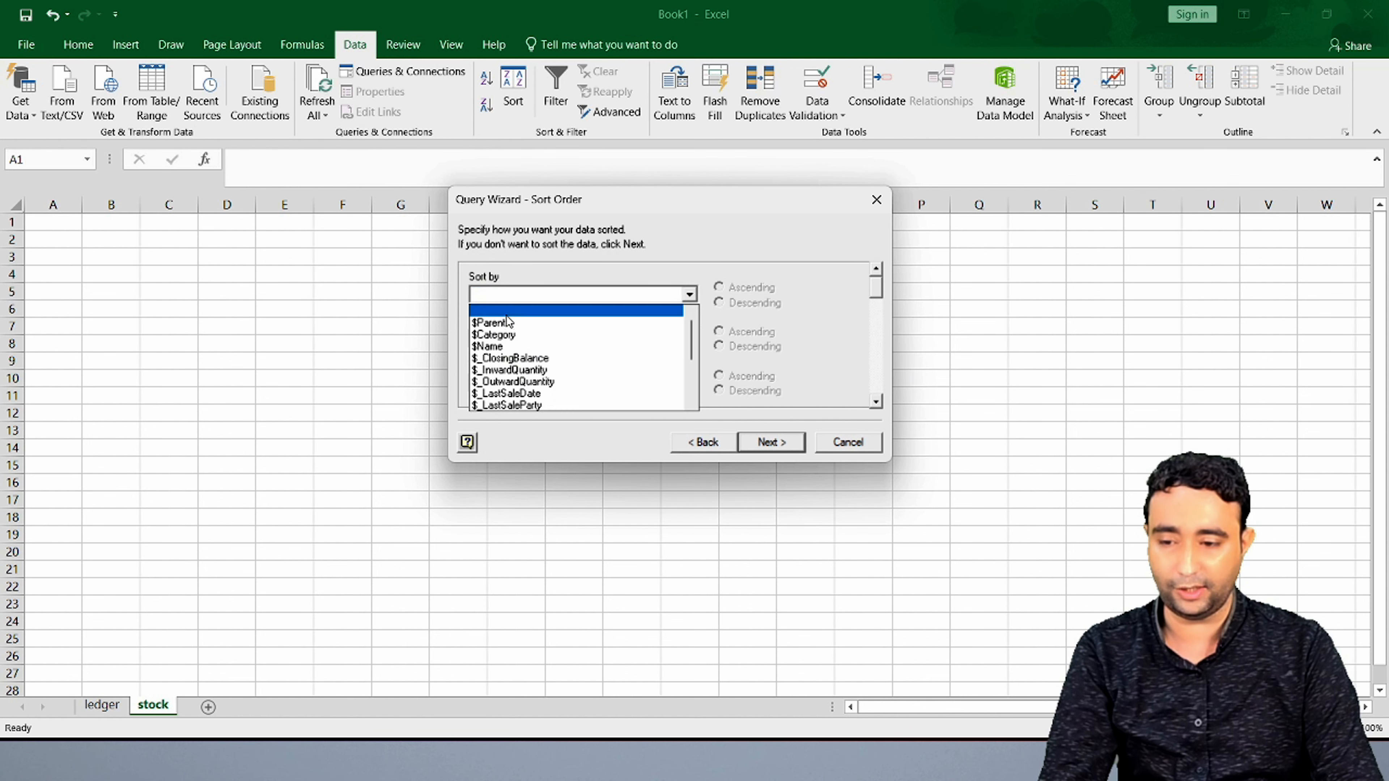
left_click(507, 327)
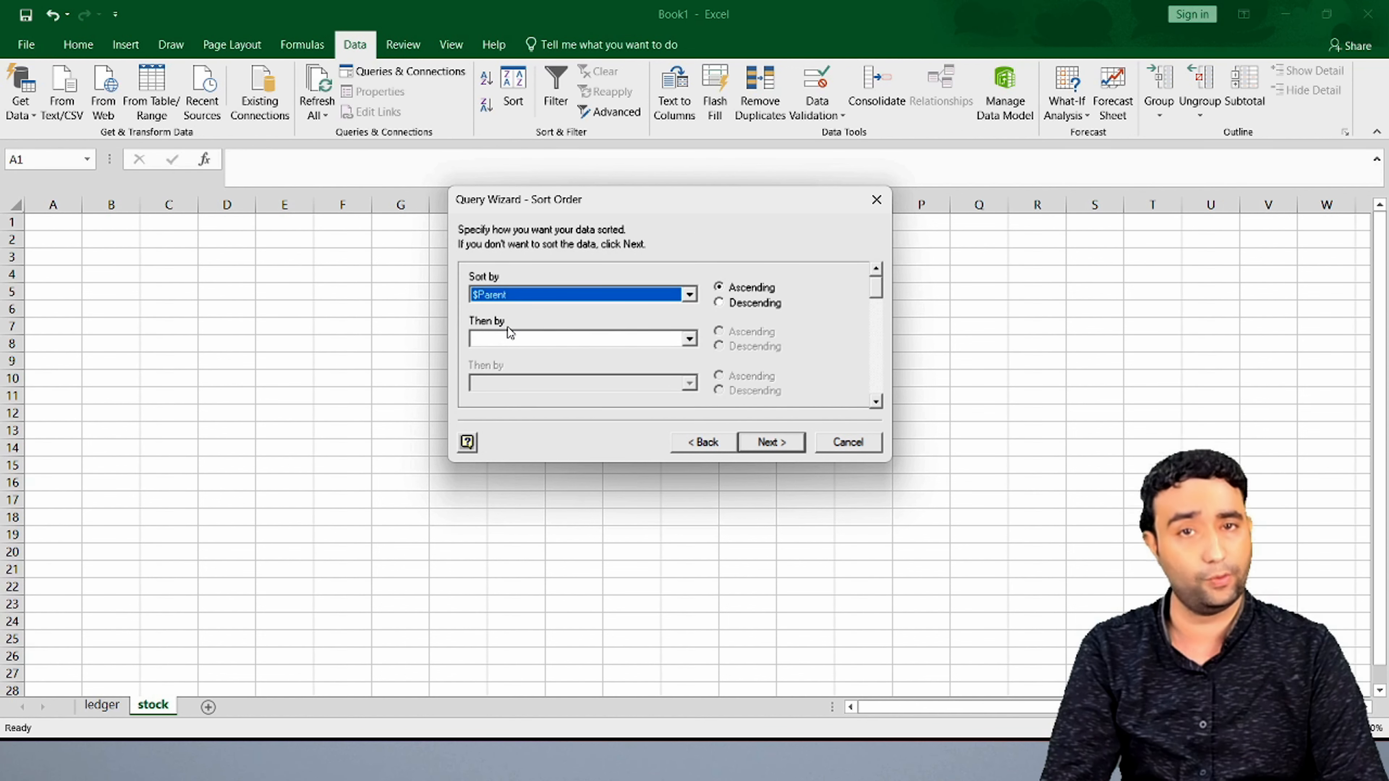
- Finish the query and import the stock item data as a table into cell A1 of the existing stock worksheet
left_click(777, 445)
left_click(777, 443)
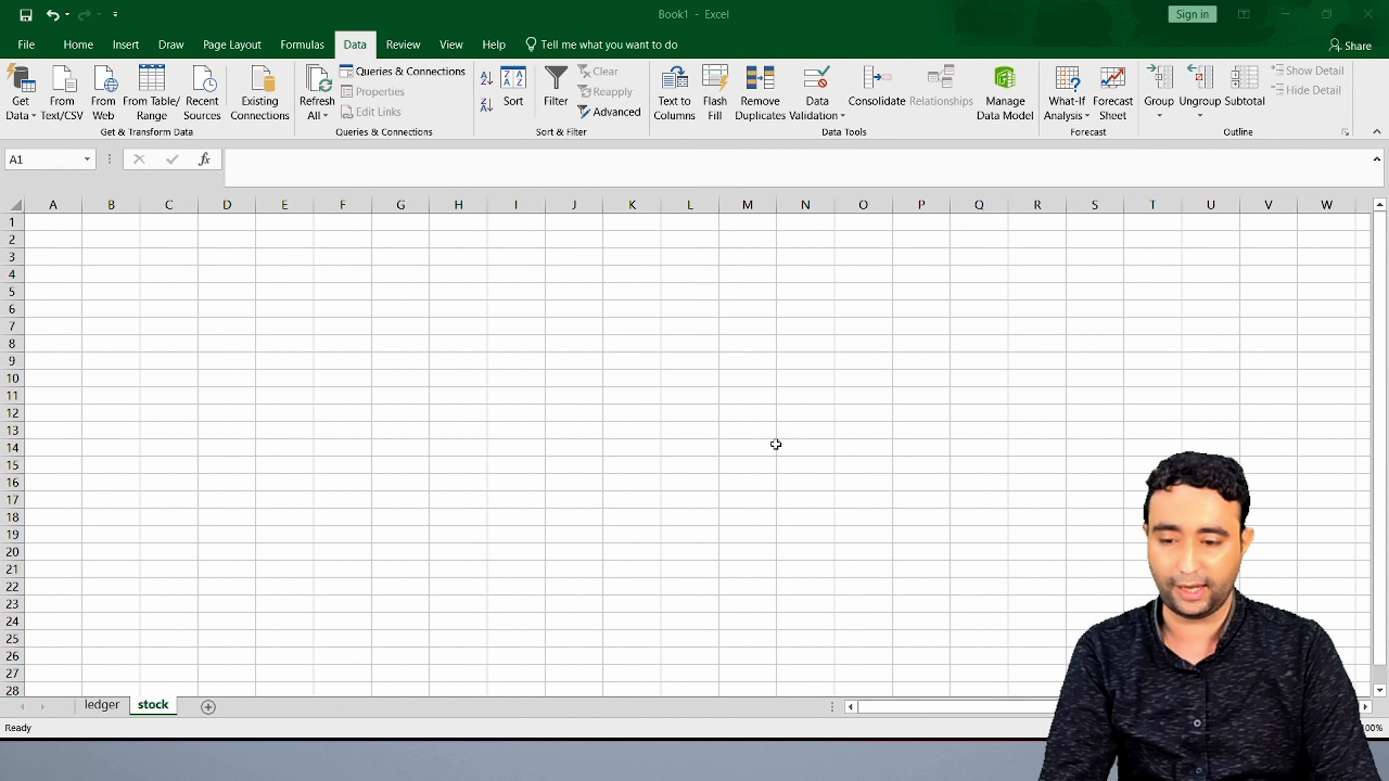
left_click_drag(939, 235, 502, 265)
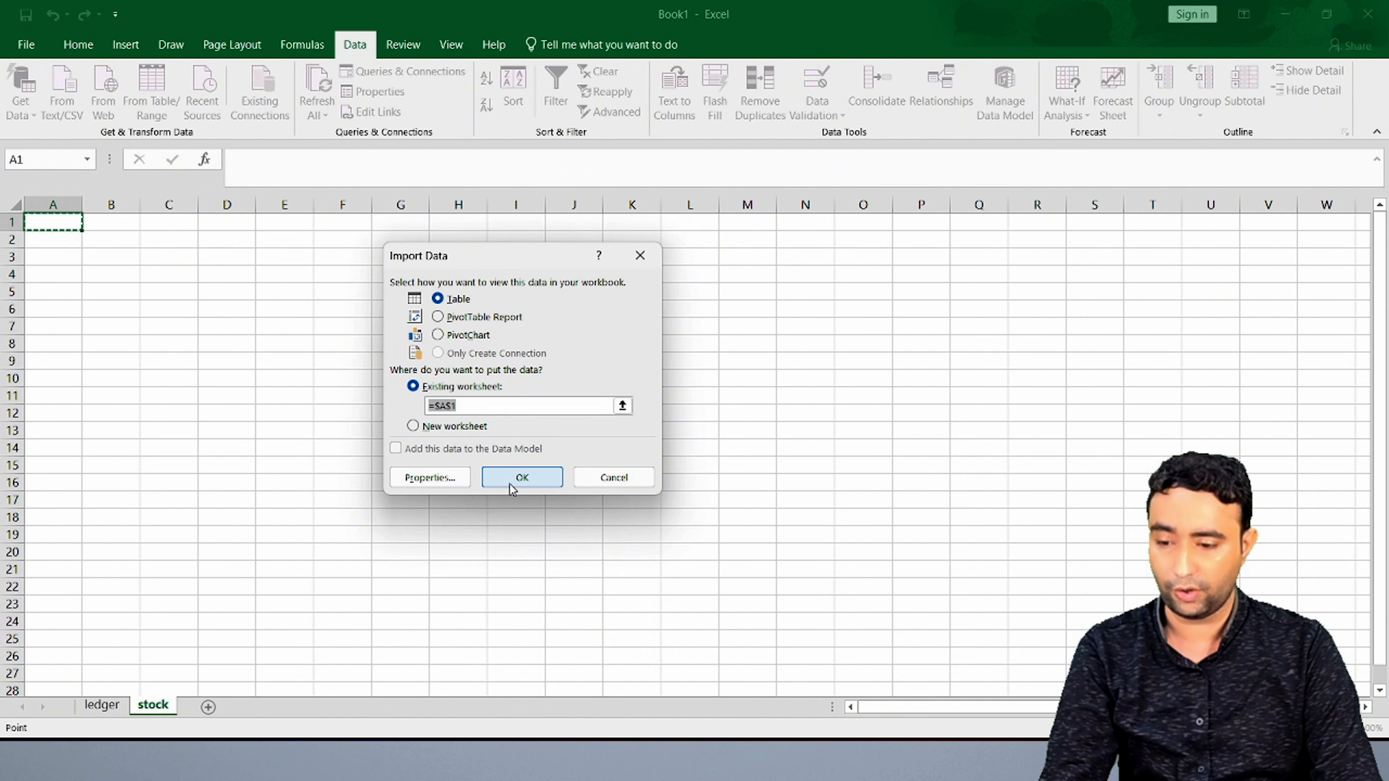
left_click(521, 477)
- Examine the parent, category, name, closing balance, inward quantity and outward quantity columns of the imported stock table
left_click(202, 271)
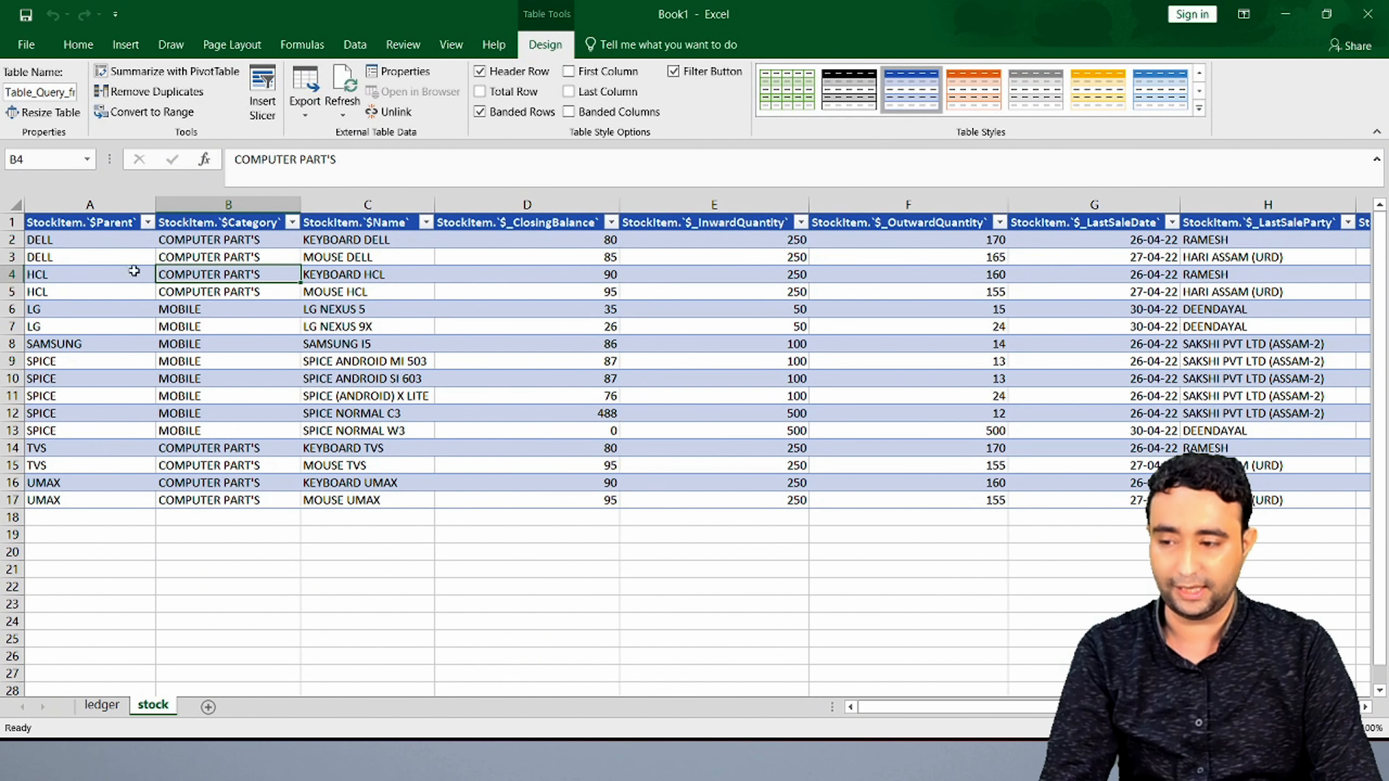
left_click_drag(58, 241, 109, 483)
left_click_drag(259, 248, 290, 482)
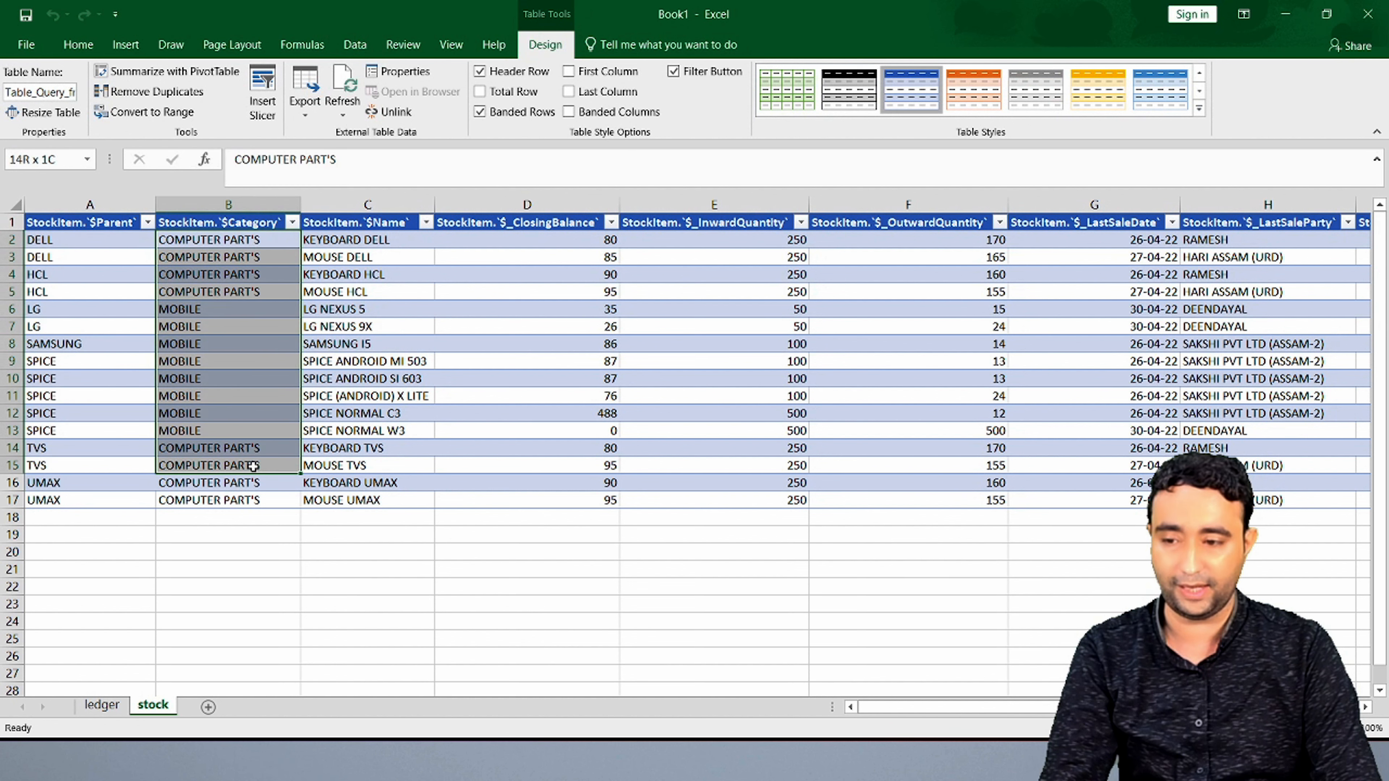
left_click_drag(391, 239, 382, 536)
left_click_drag(558, 241, 558, 465)
key("Right")
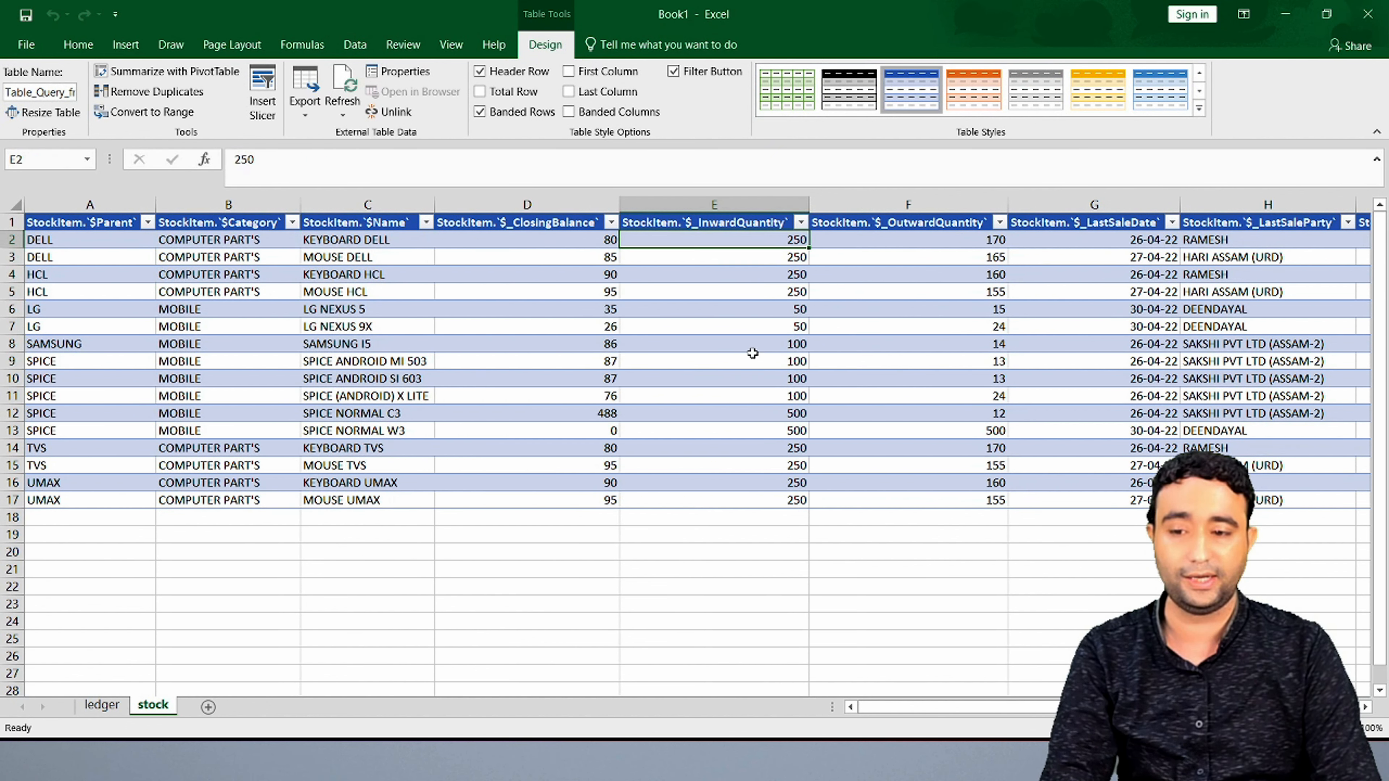
key("Right")
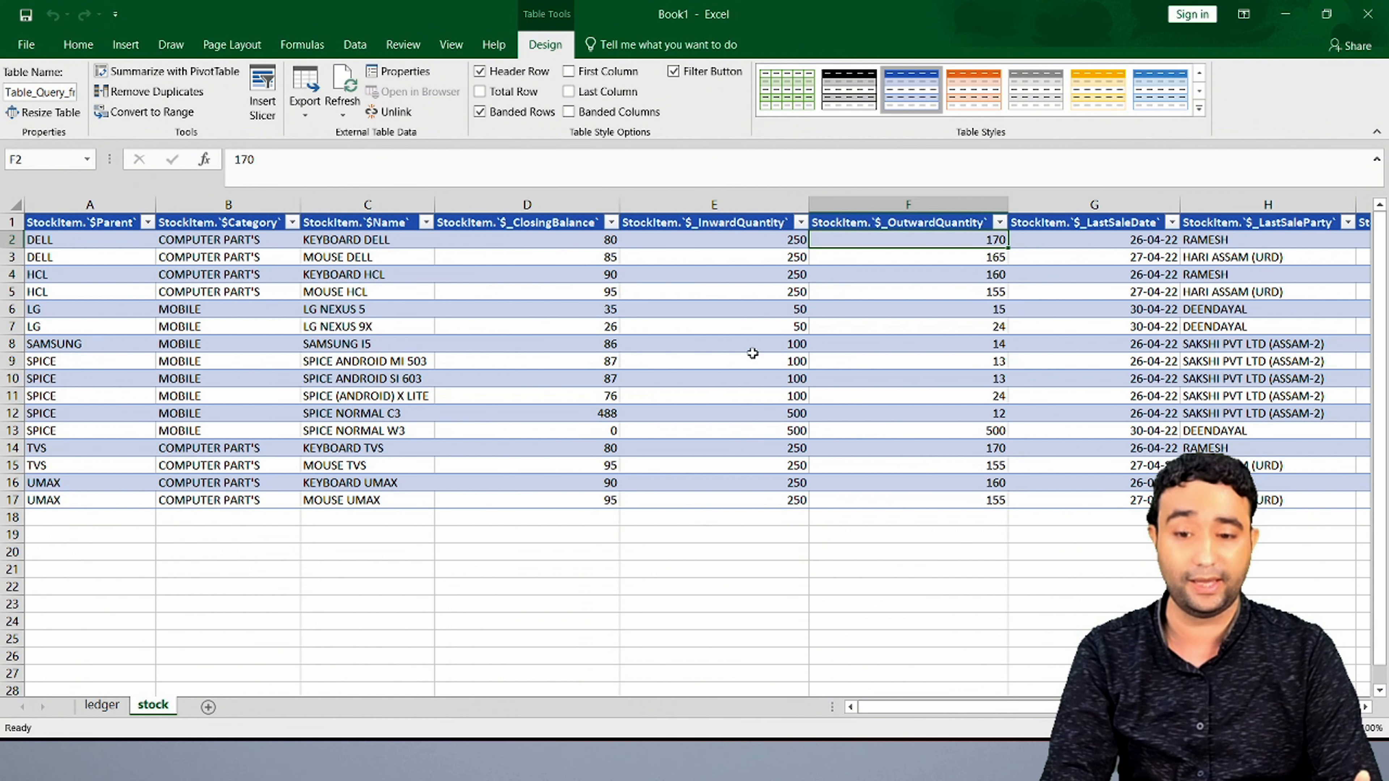
- Examine the last-sale date, party, price and quantity values for the first stock item
key("Right")
key("Right")
key("Right")
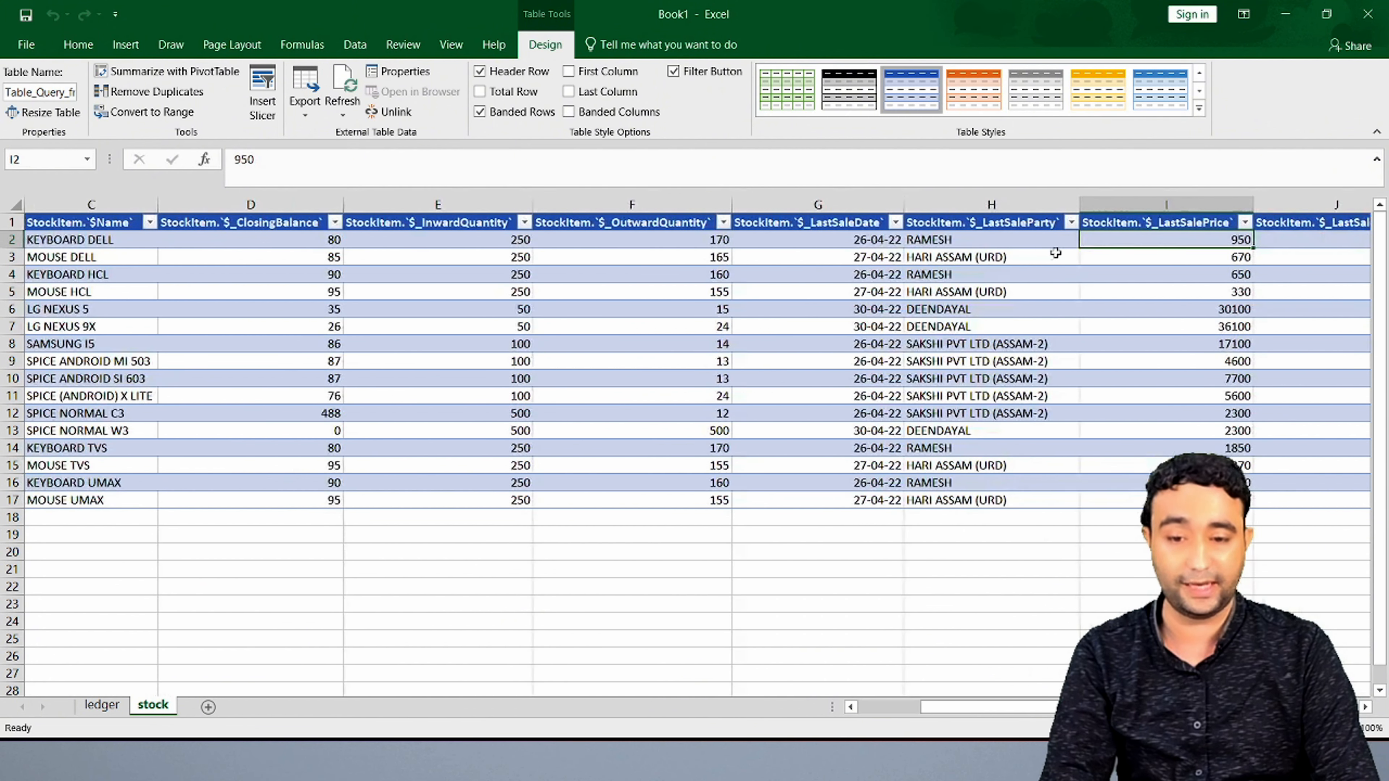
key("Left")
key("Right")
key("Right")
key("Left")
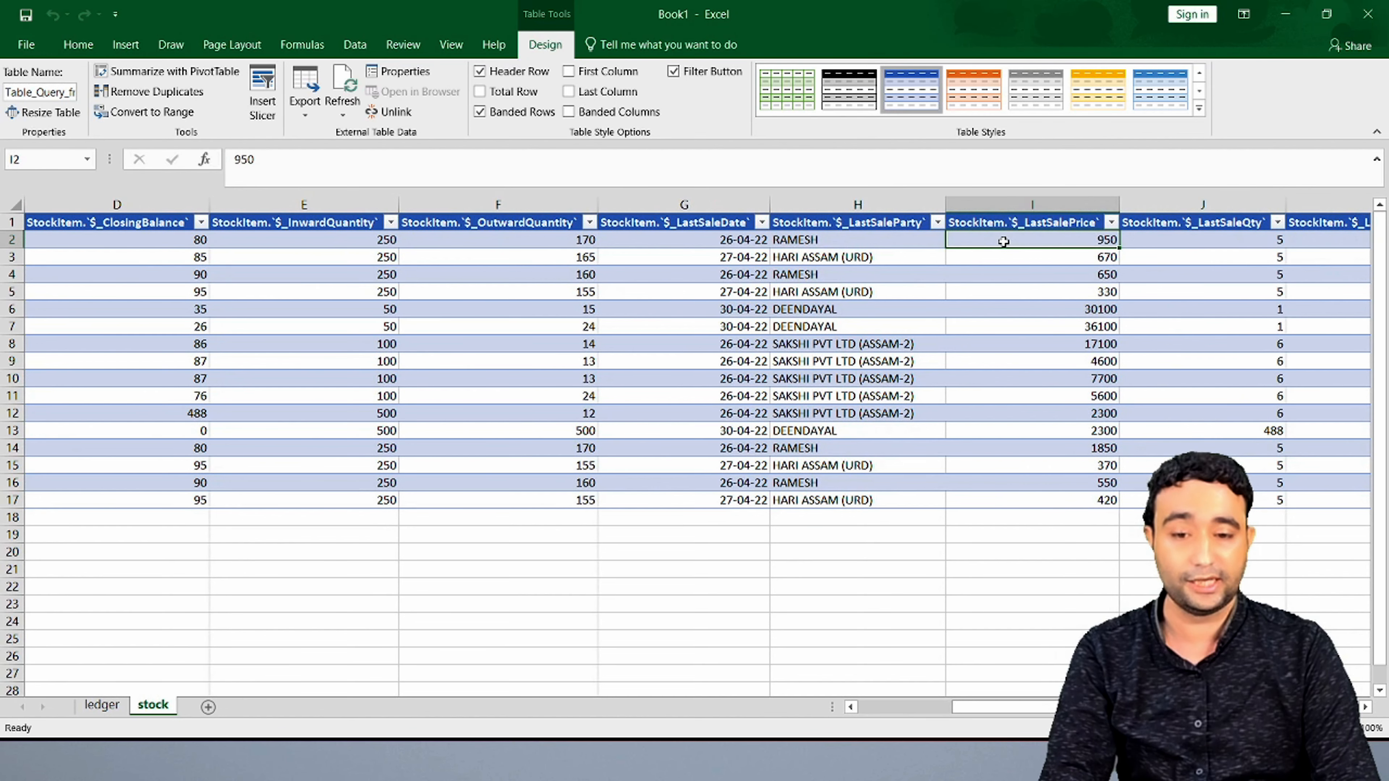
key("Right")
key("Right")
key("Left")
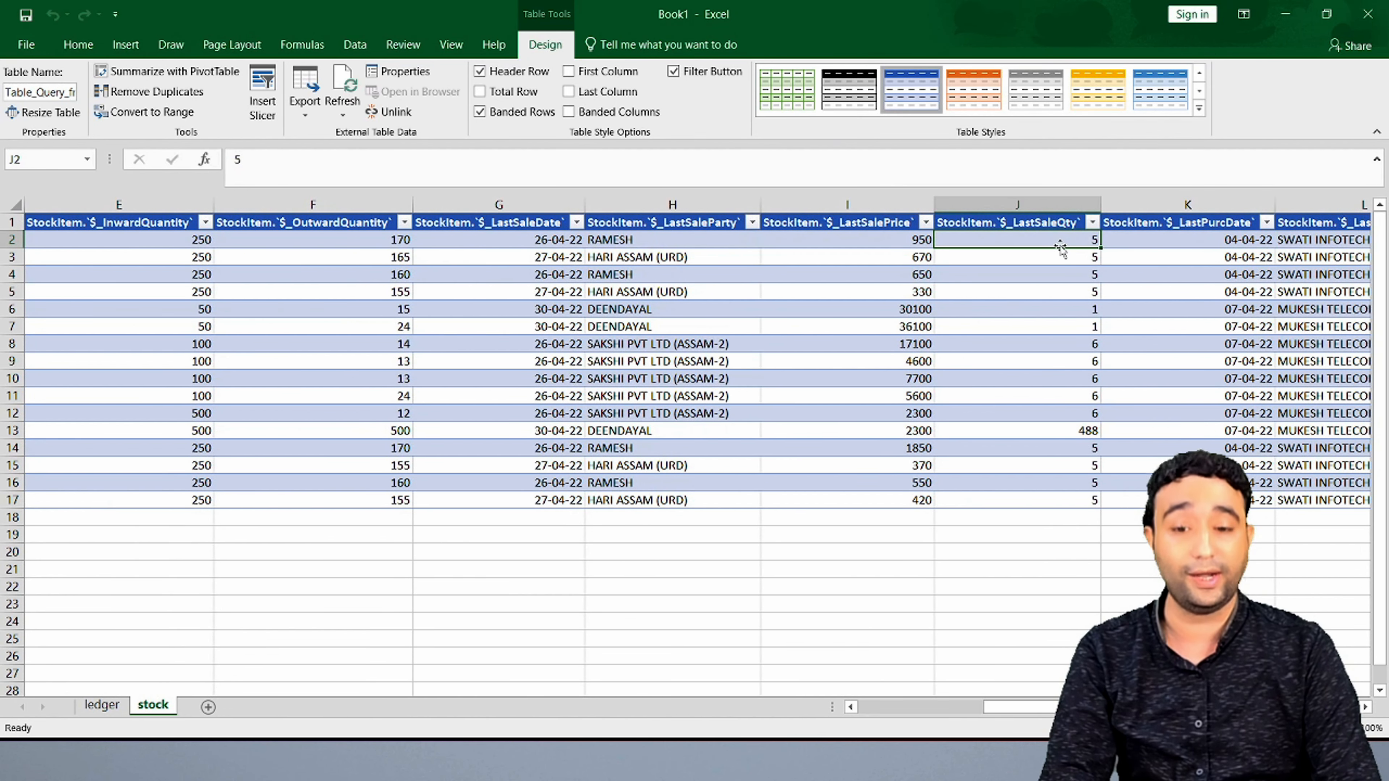
- Examine the last-purchase date, party, price, cost and quantity values and the HSN code for the first stock item
key("Right")
key("Right")
key("Left")
key("Right")
key("Right")
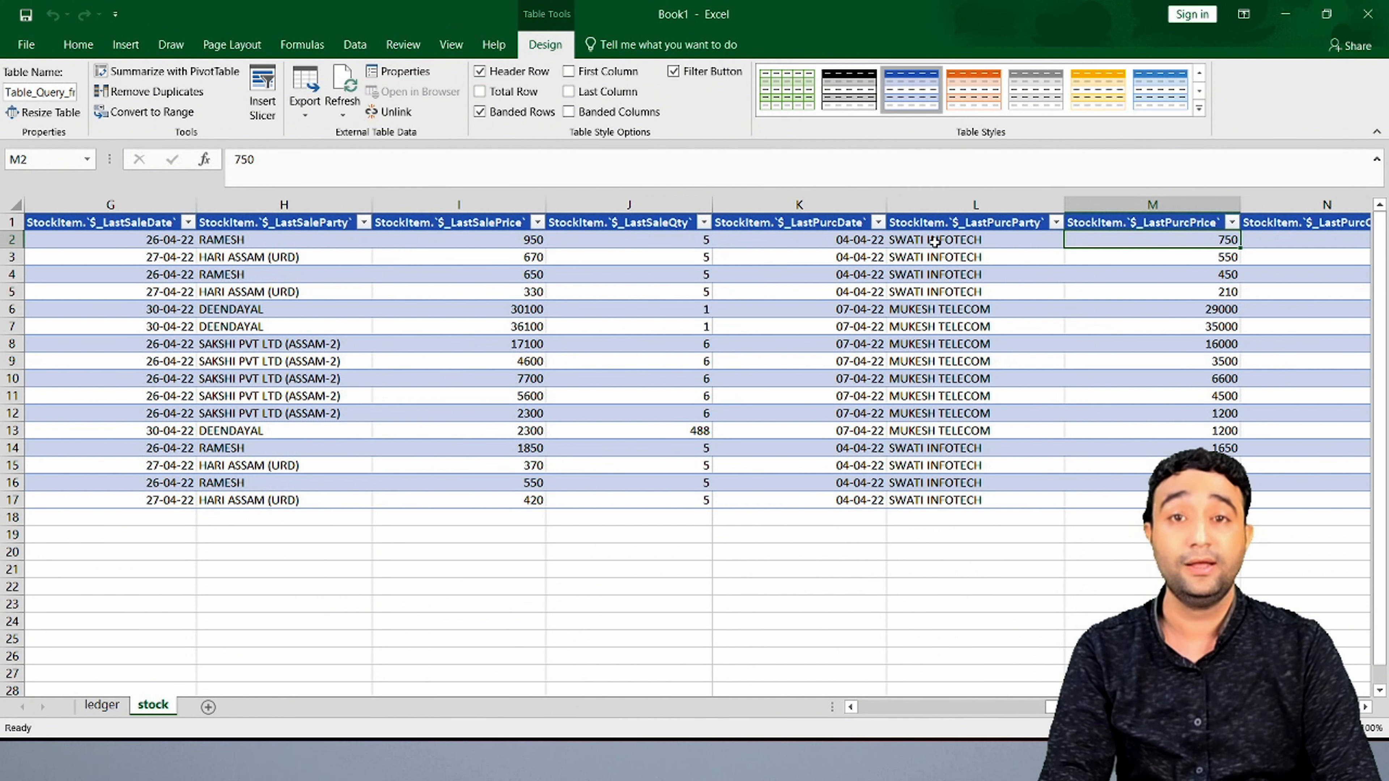
left_click(814, 242)
key("Right")
key("Right")
key("Right")
key("Right")
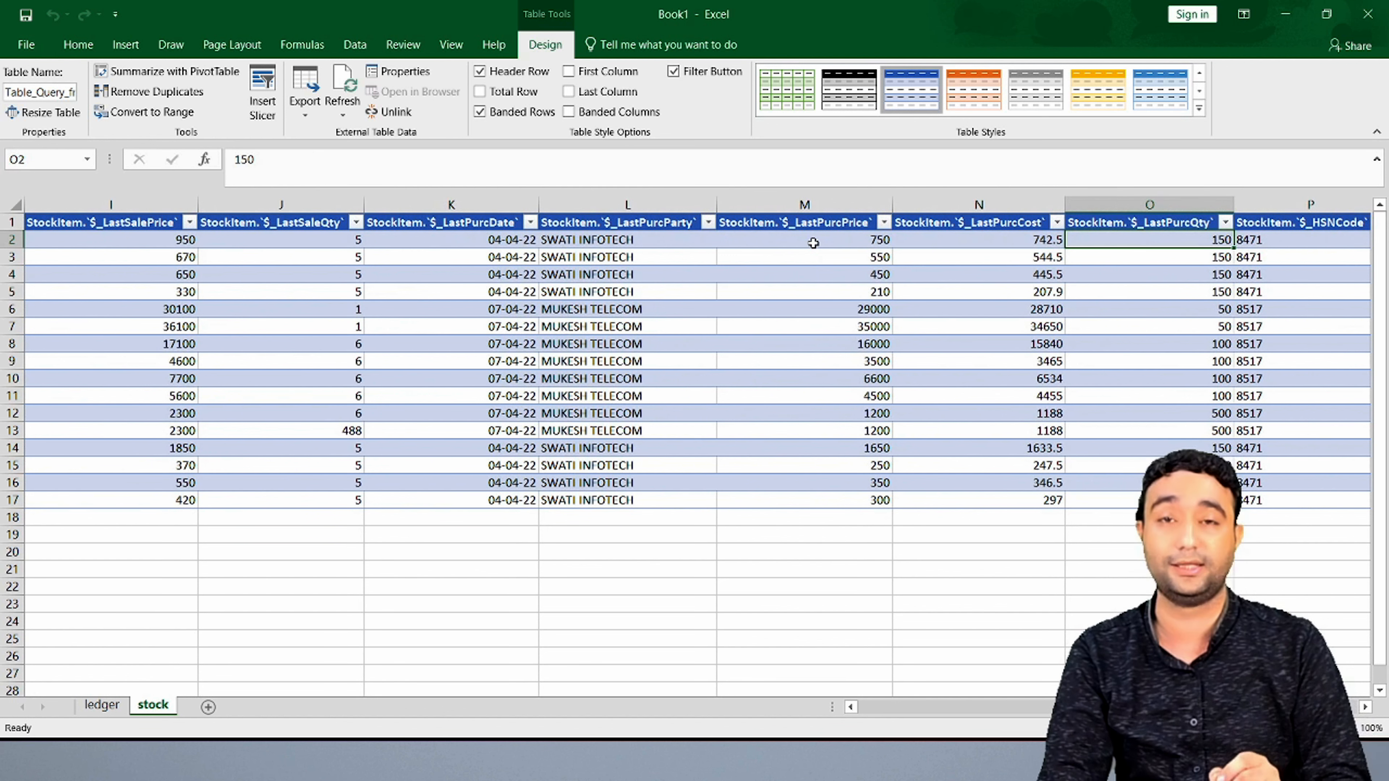
key("Right")
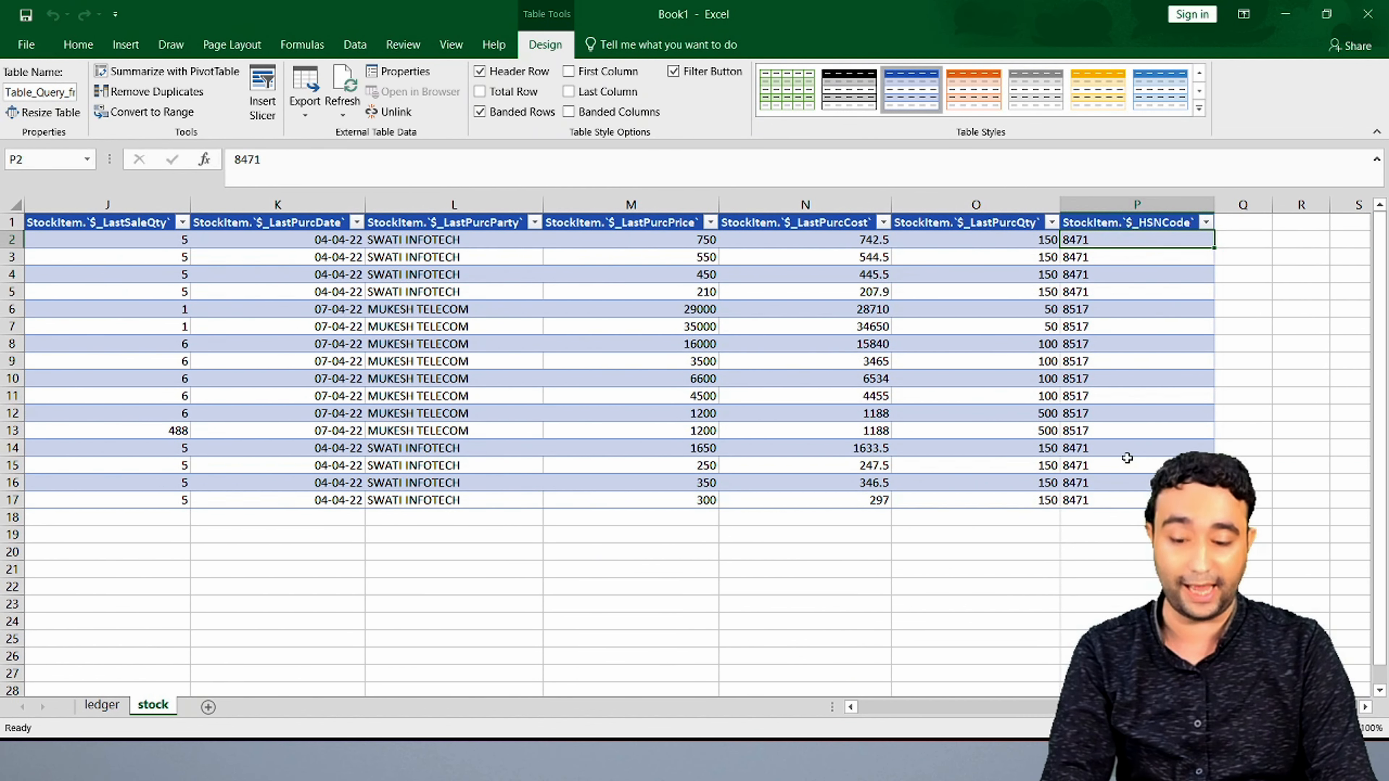
- Return to the start of the first stock row and locate the KEYBOARD DELL item name
key("Left")
key("Left")
key("Left")
key("Left")
key("Left")
key("Left")
key("Left")
key("Home")
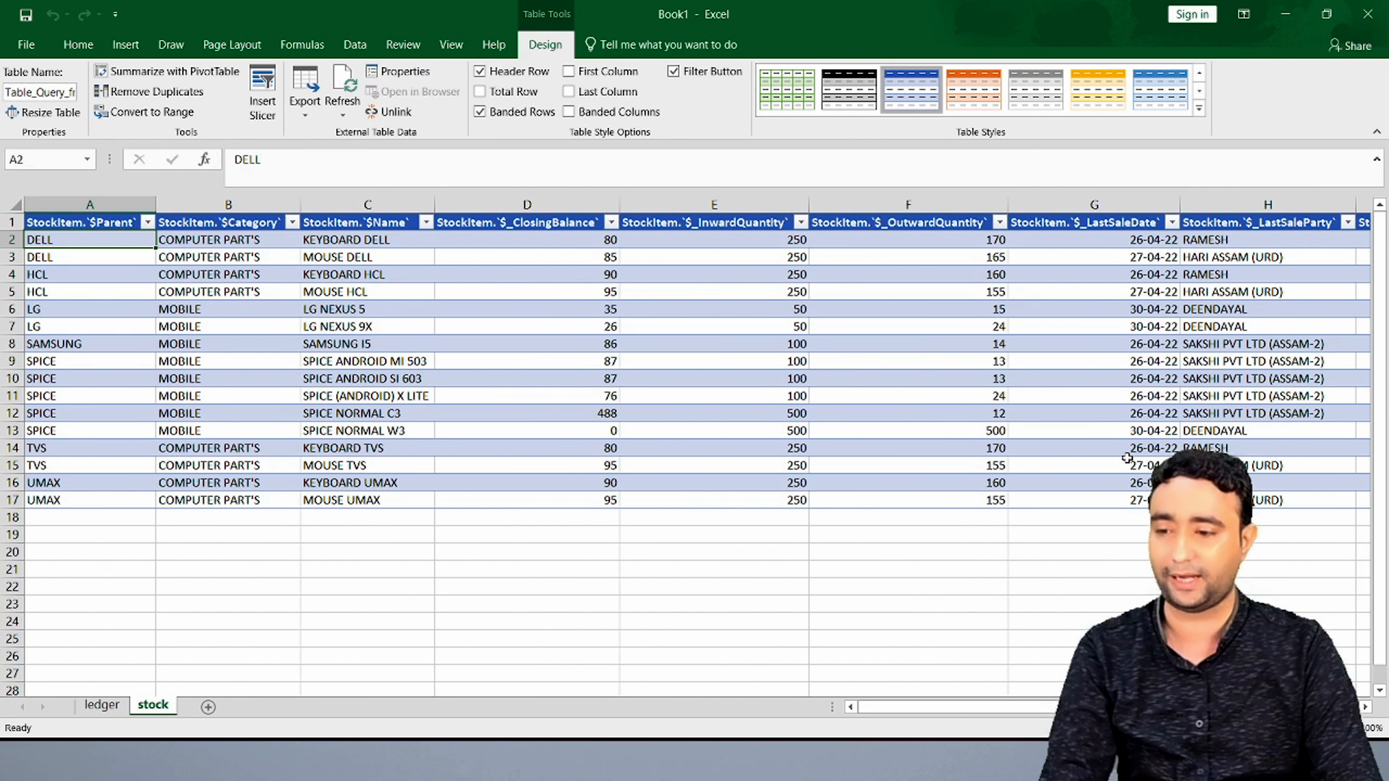
key("Right")
key("Right")
key("Right")
key("Left")
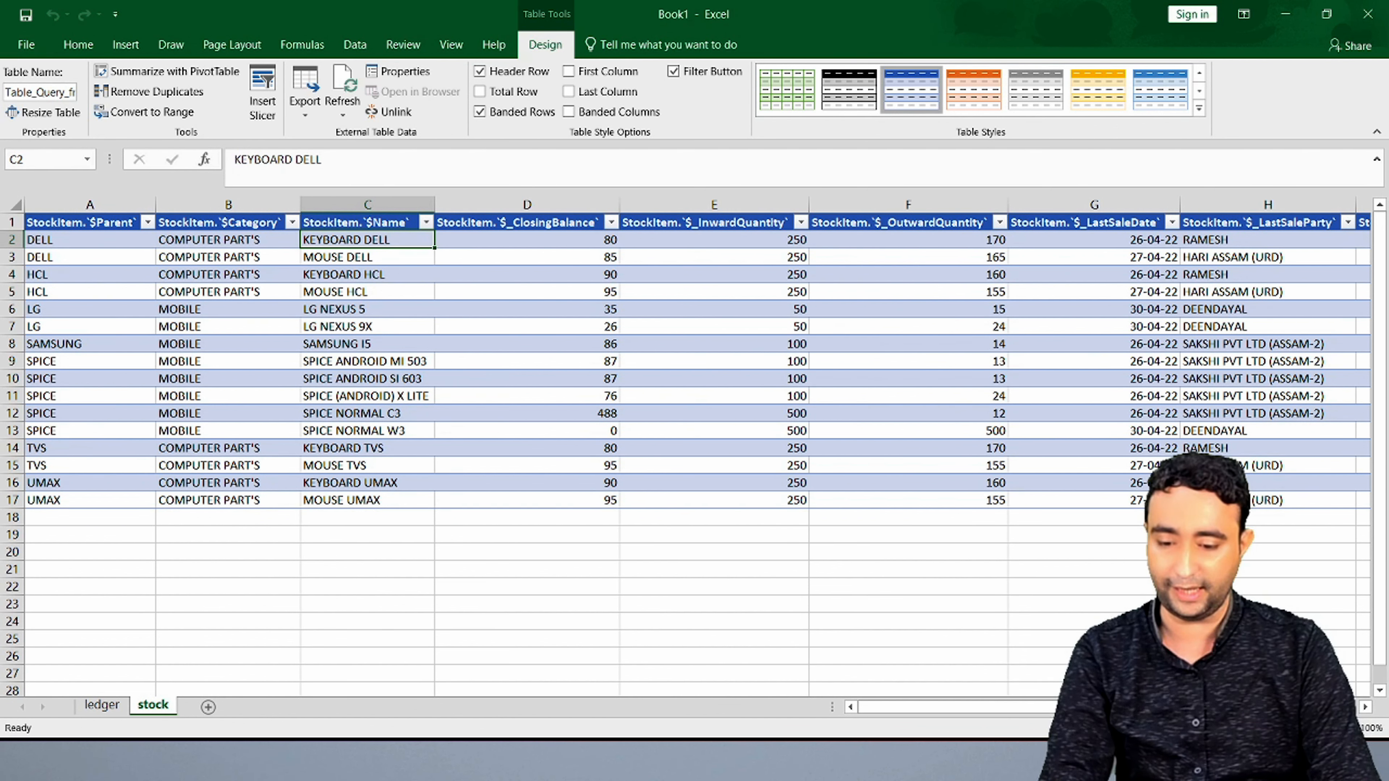
- Switch to TallyPrime and start a new sales voucher
key("alt+Tab")
key("Escape")
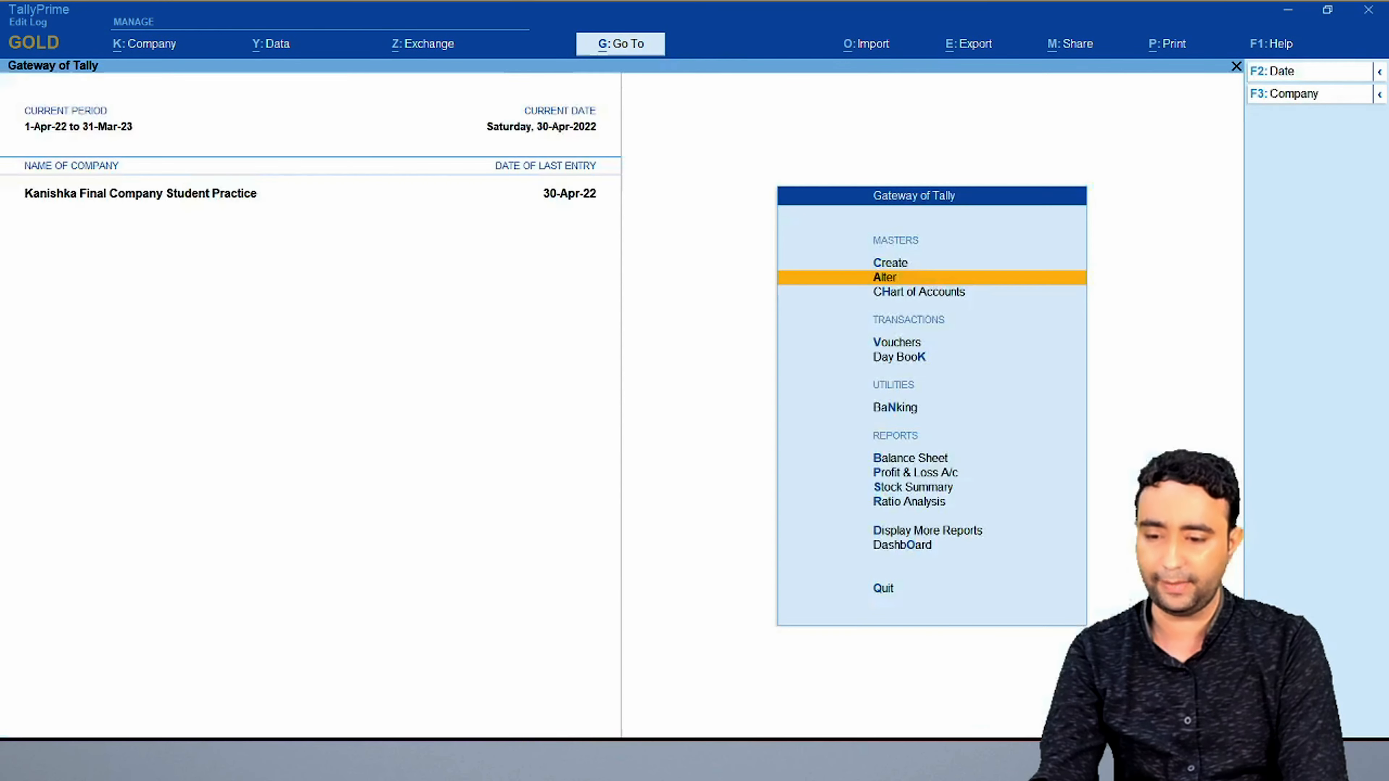
key("v")
key("F8")
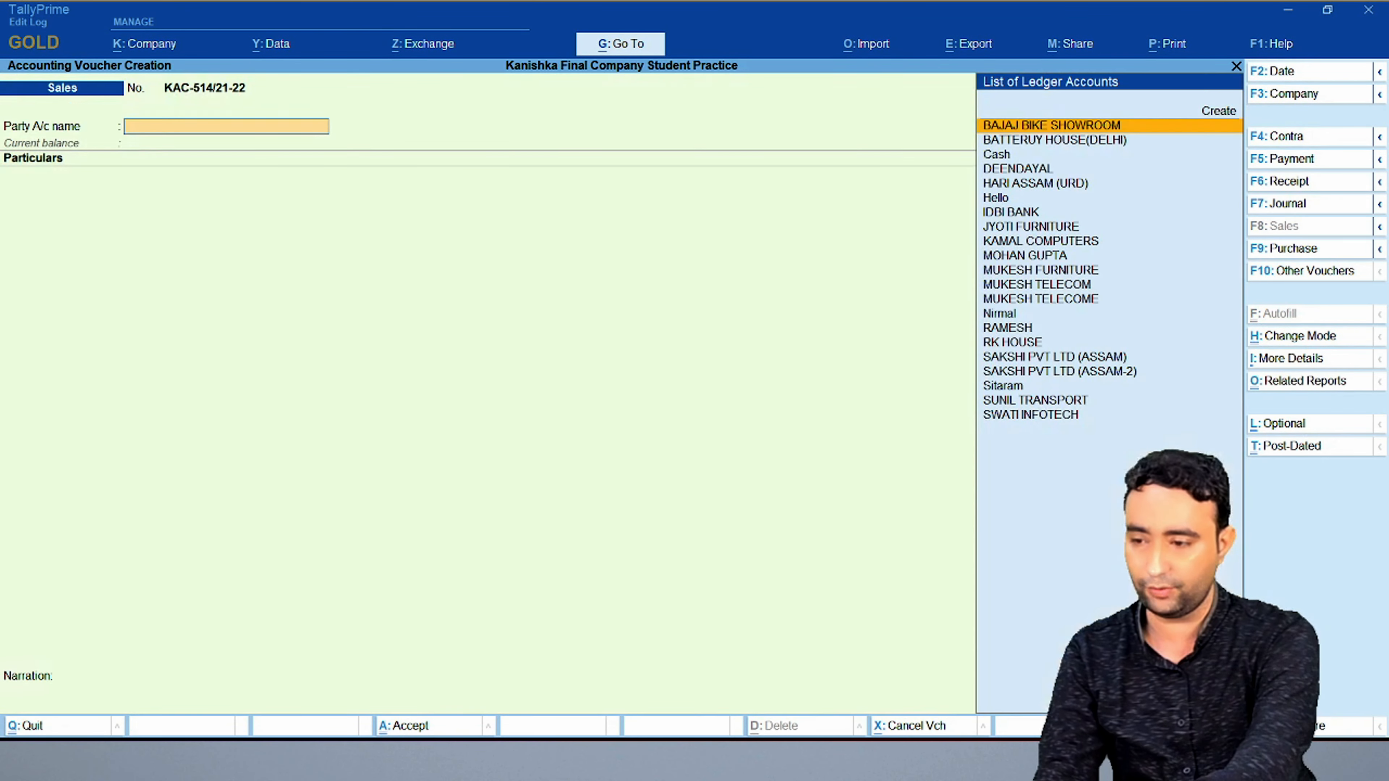
- Set up the sales voucher in Item Invoice mode with party Cash and sales ledger SALES TAXABLE@18%
type("cash")
key("Return")
key("ctrl+h")
key("Up")
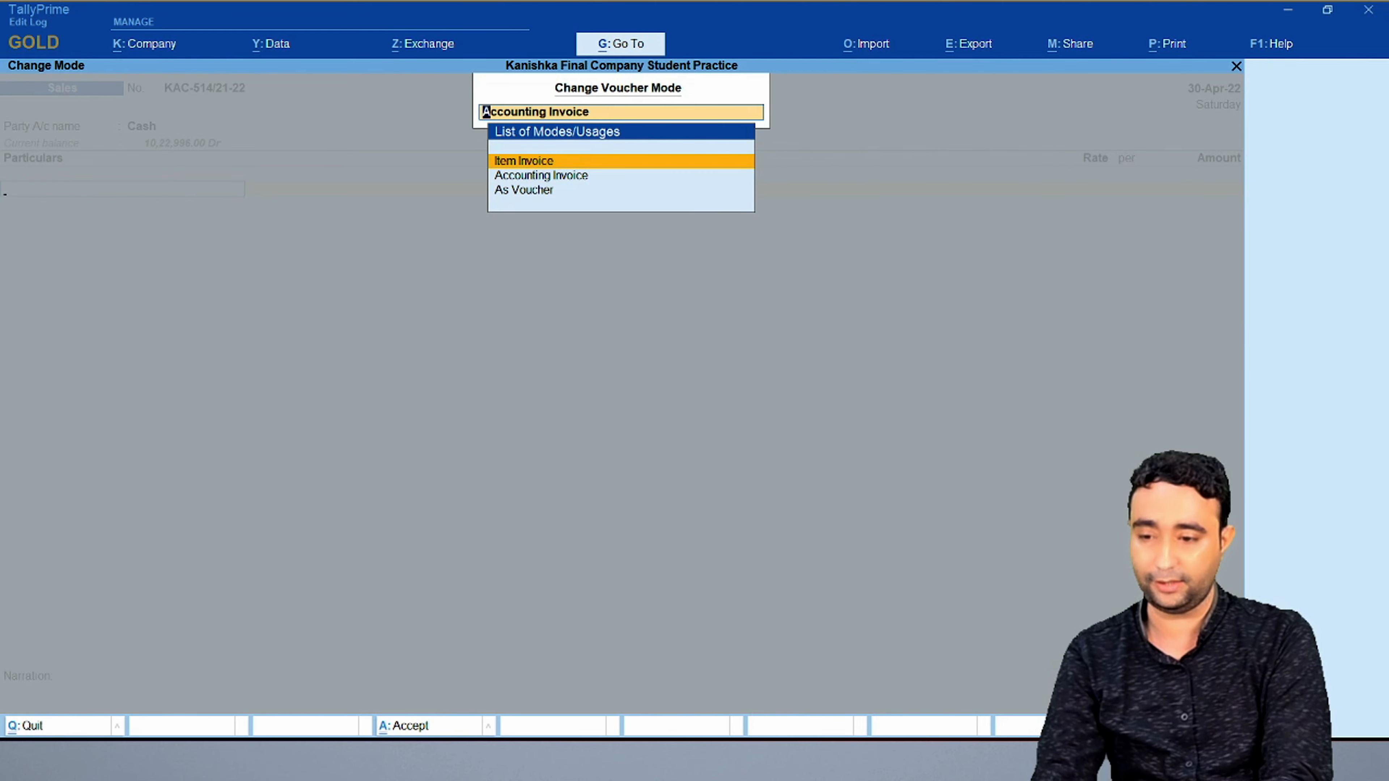
key("Return")
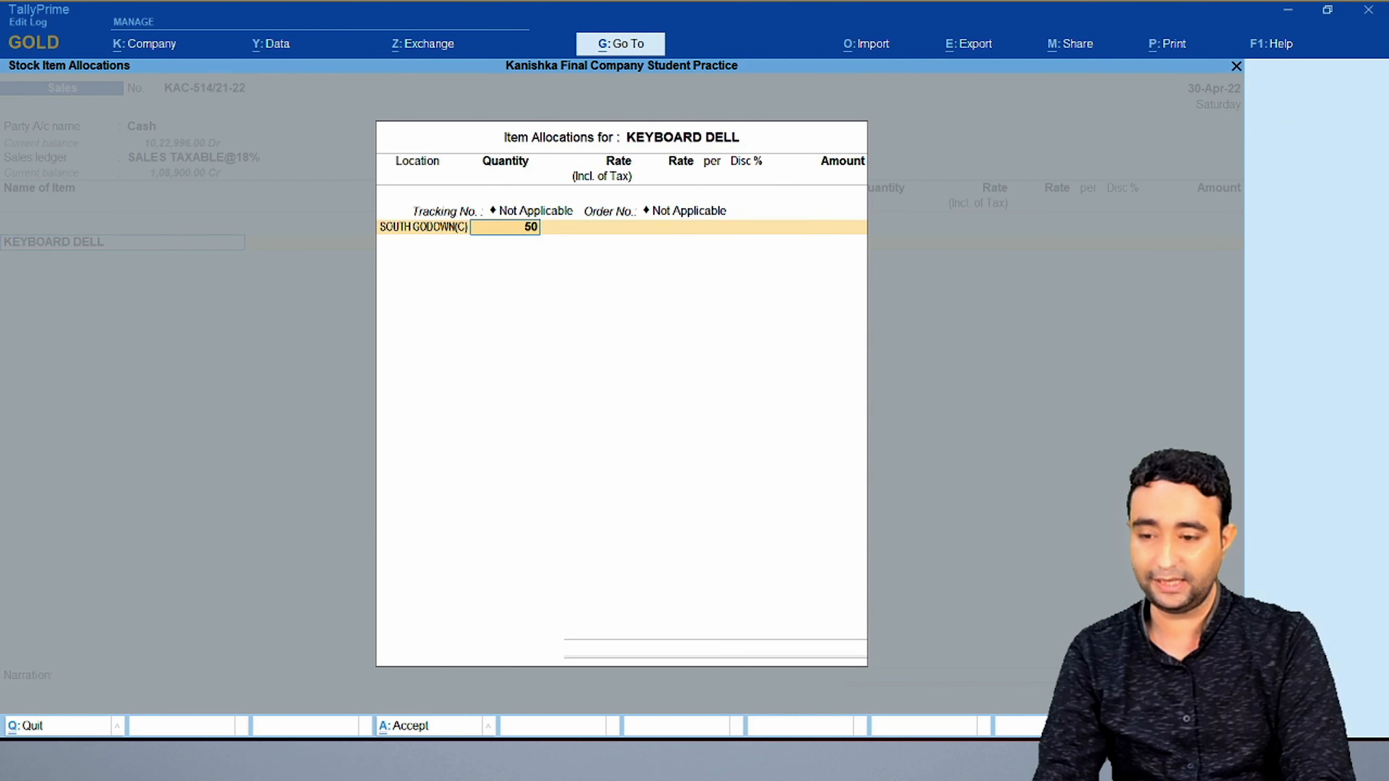
- Enter 50 NOS of KEYBOARD DELL at a tax-inclusive rate of 1,550 and add the OUTPUT CGST@9%, OUTPUT SGST@9% and ROUND OFF ledgers
type("50")
key("Return")
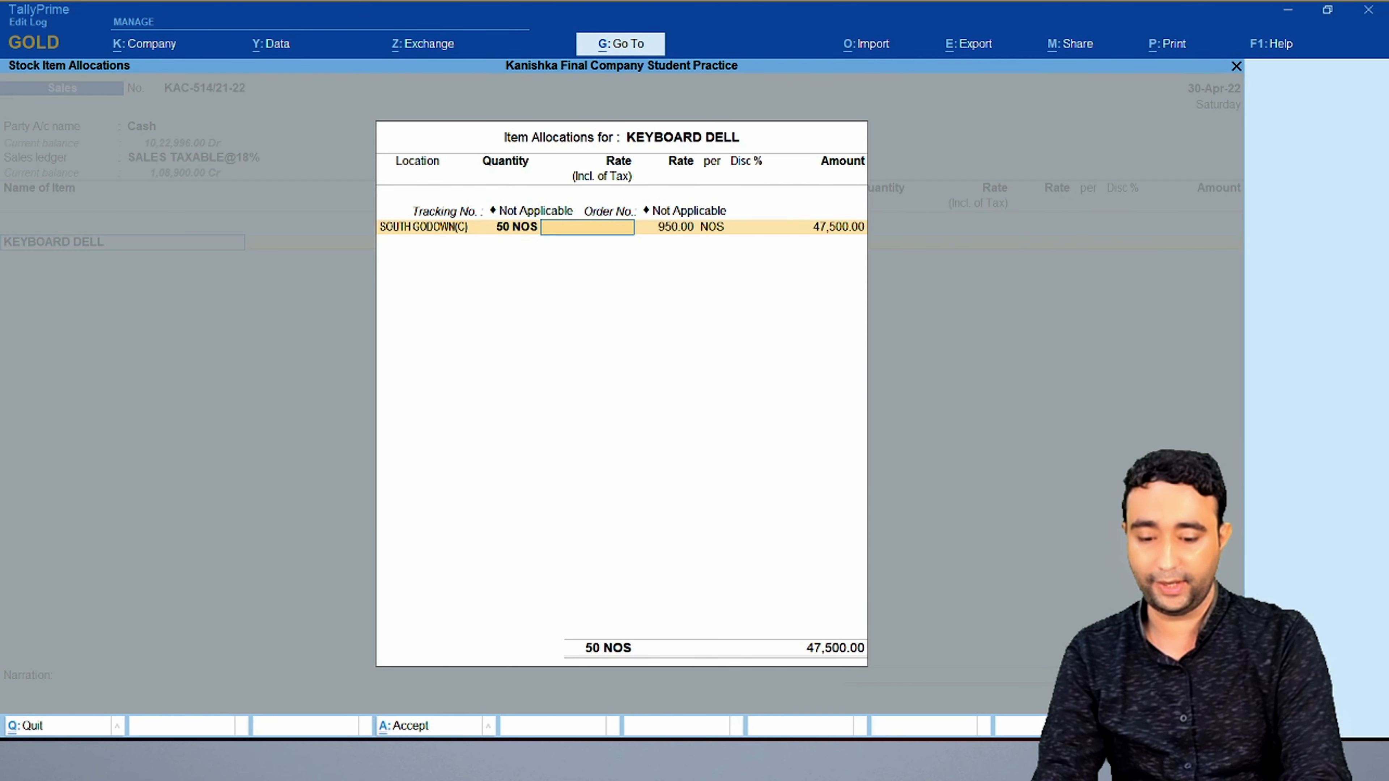
key("Return")
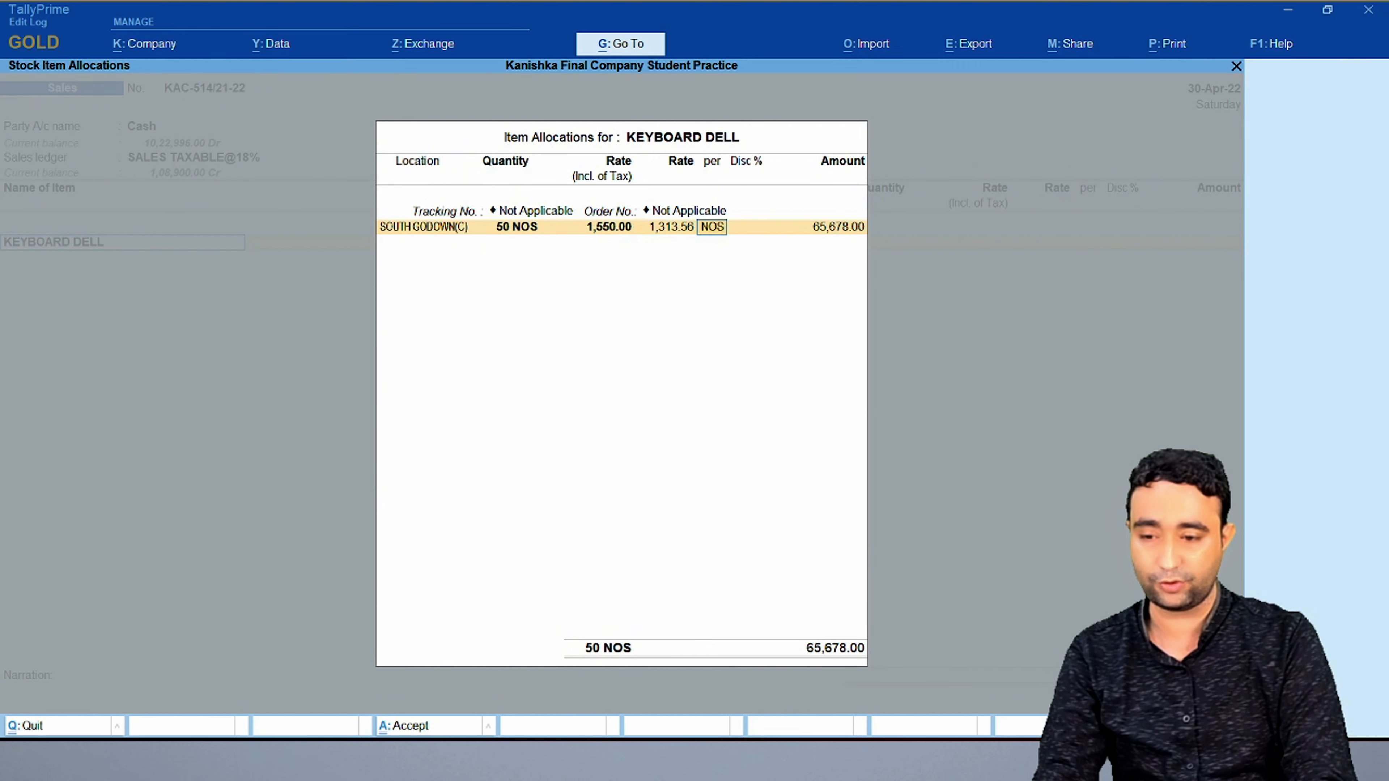
key("Return")
key("Return")
key("Return")
key("Return")
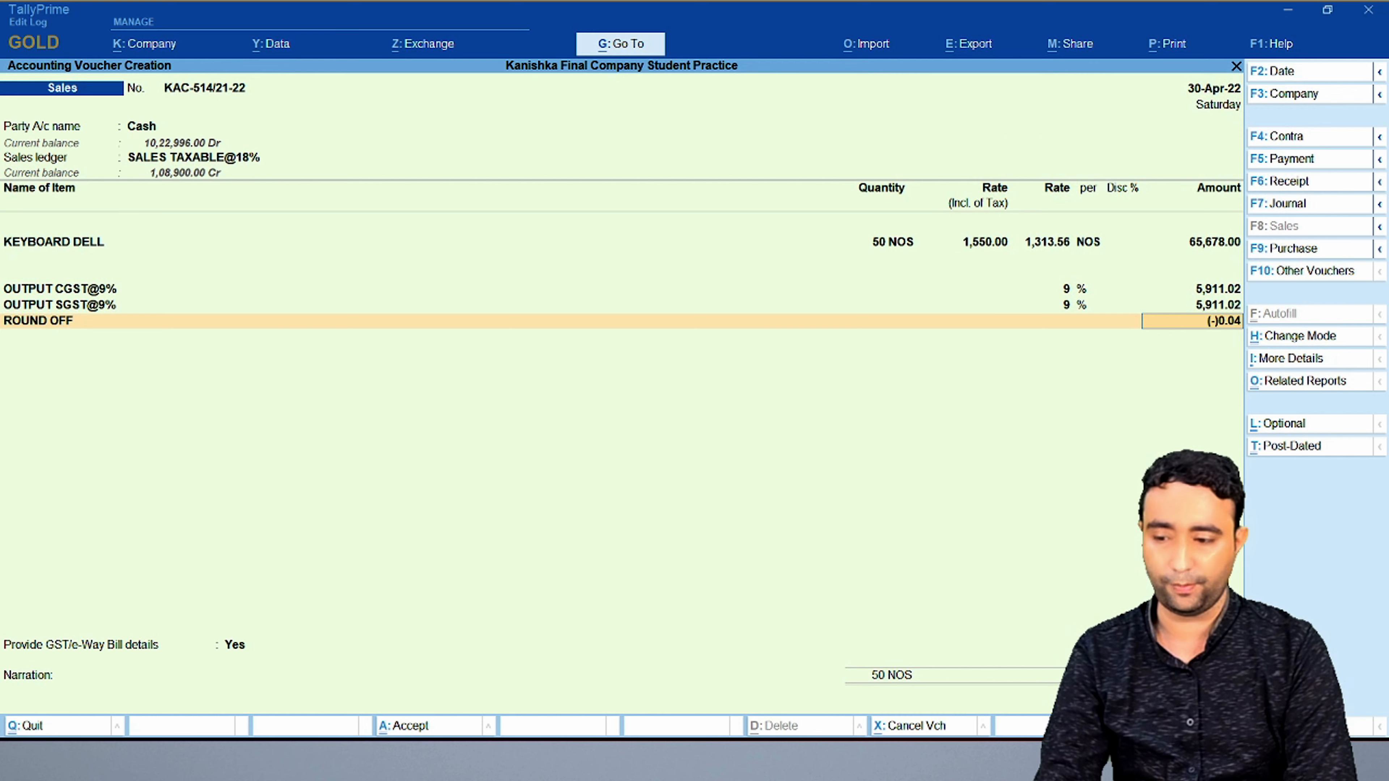
- Save the sales voucher without sending its details for e-Way Bill generation
key("ctrl")
key("ctrl+a")
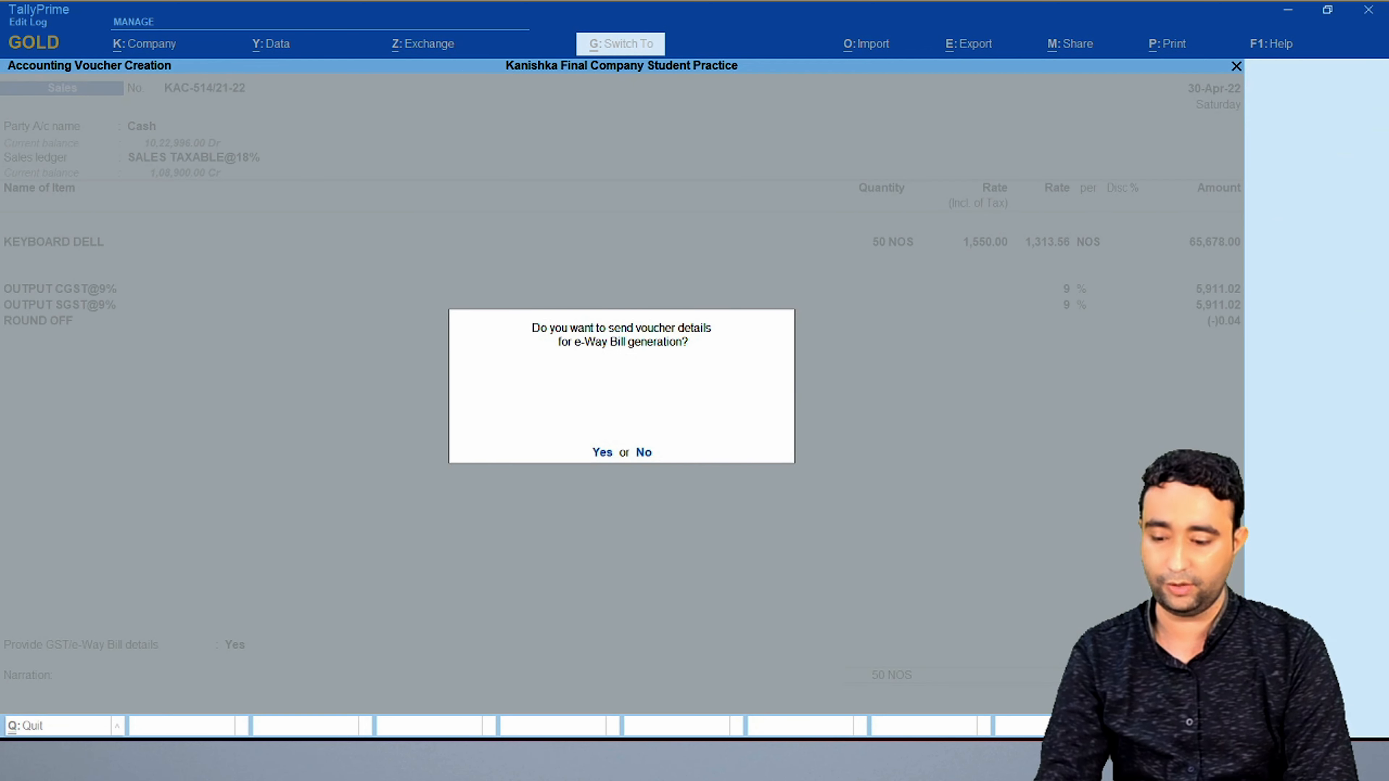
key("n")
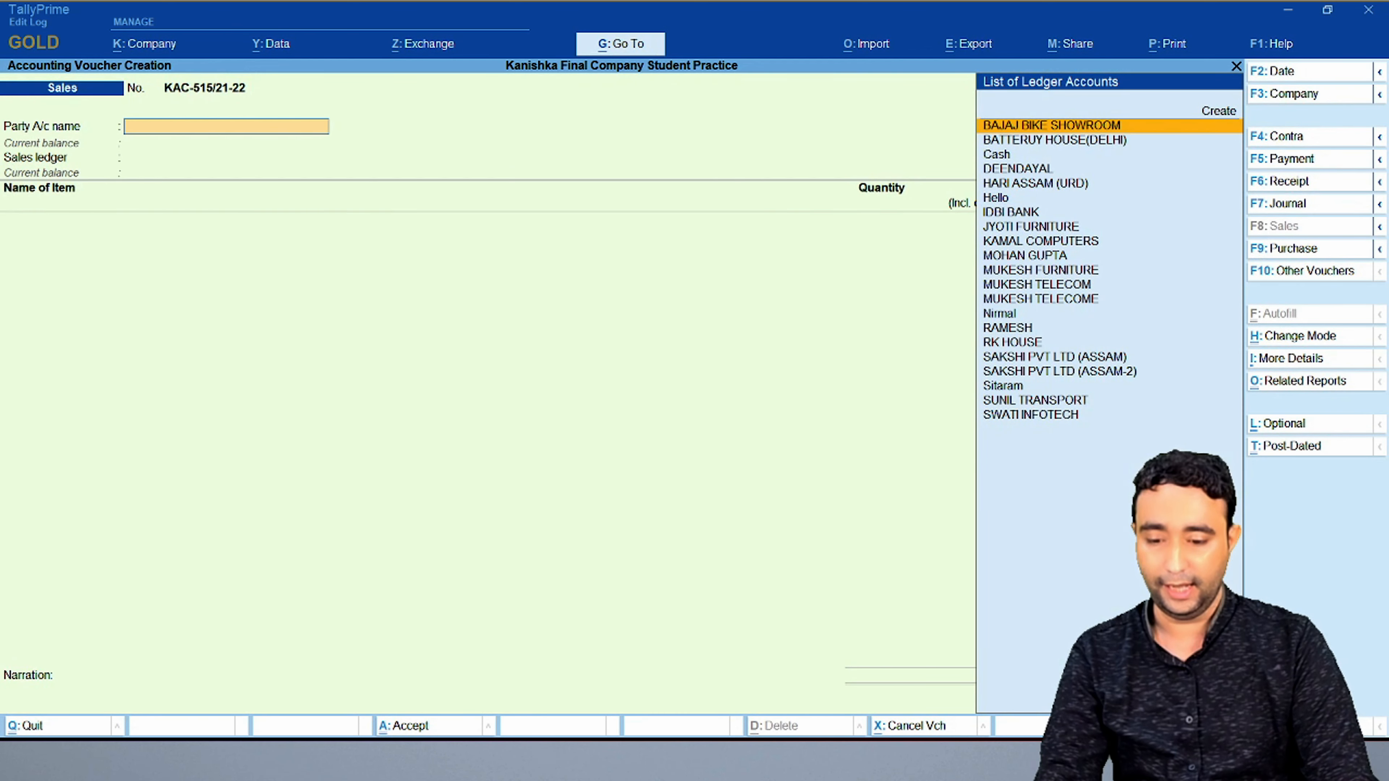
- Switch back to Excel and refresh the stock table from its Tally source
key("alt+Tab")
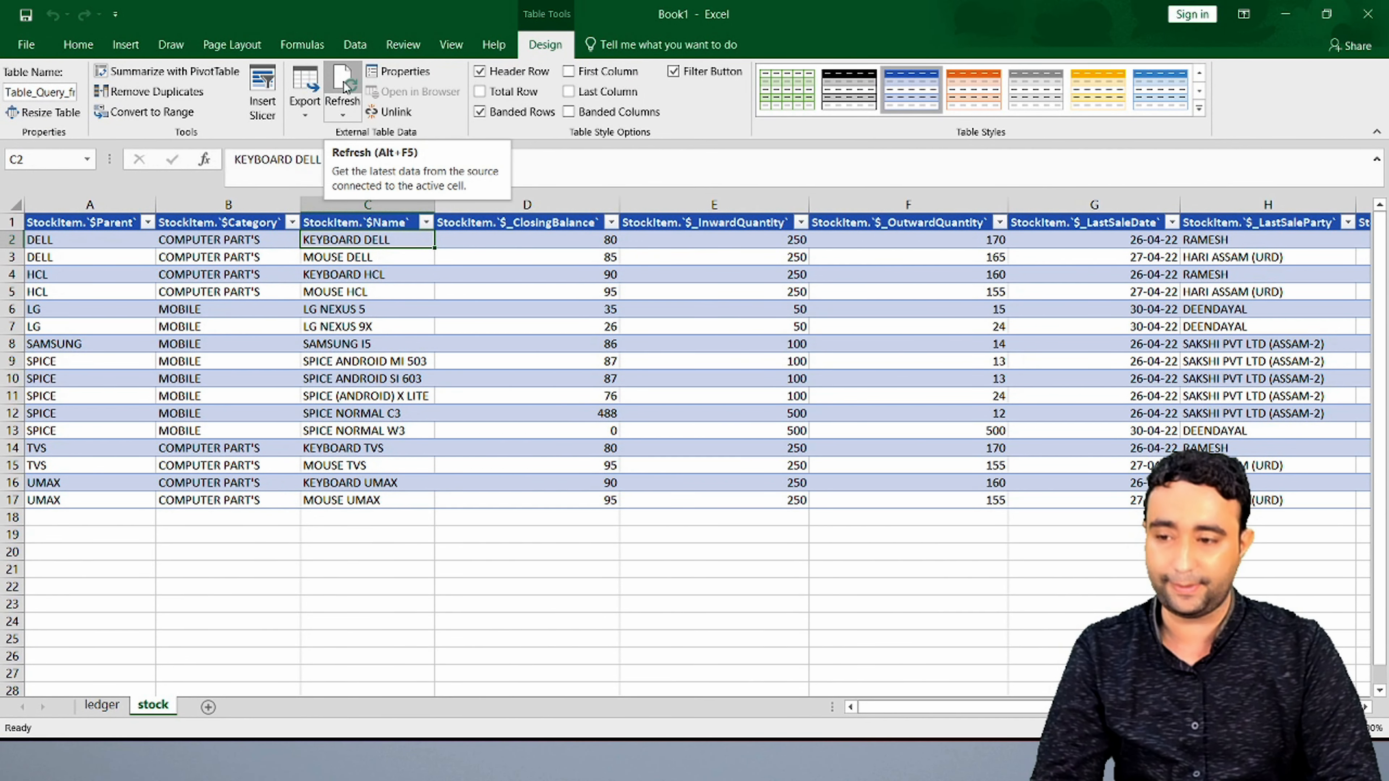
left_click(343, 82)
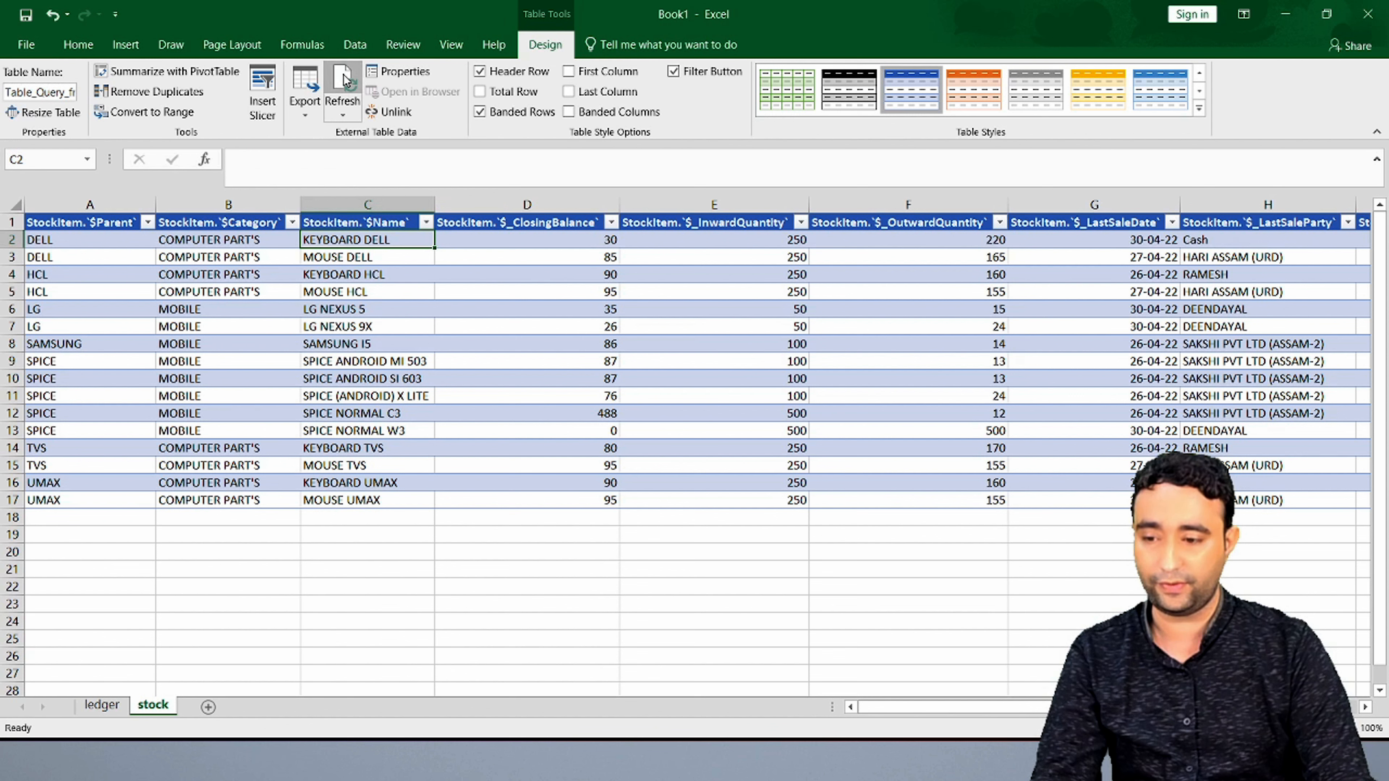
- Check the closing balance, inward and outward quantities, last-sale date and last-sale party of KEYBOARD DELL in the refreshed table
left_click(220, 303)
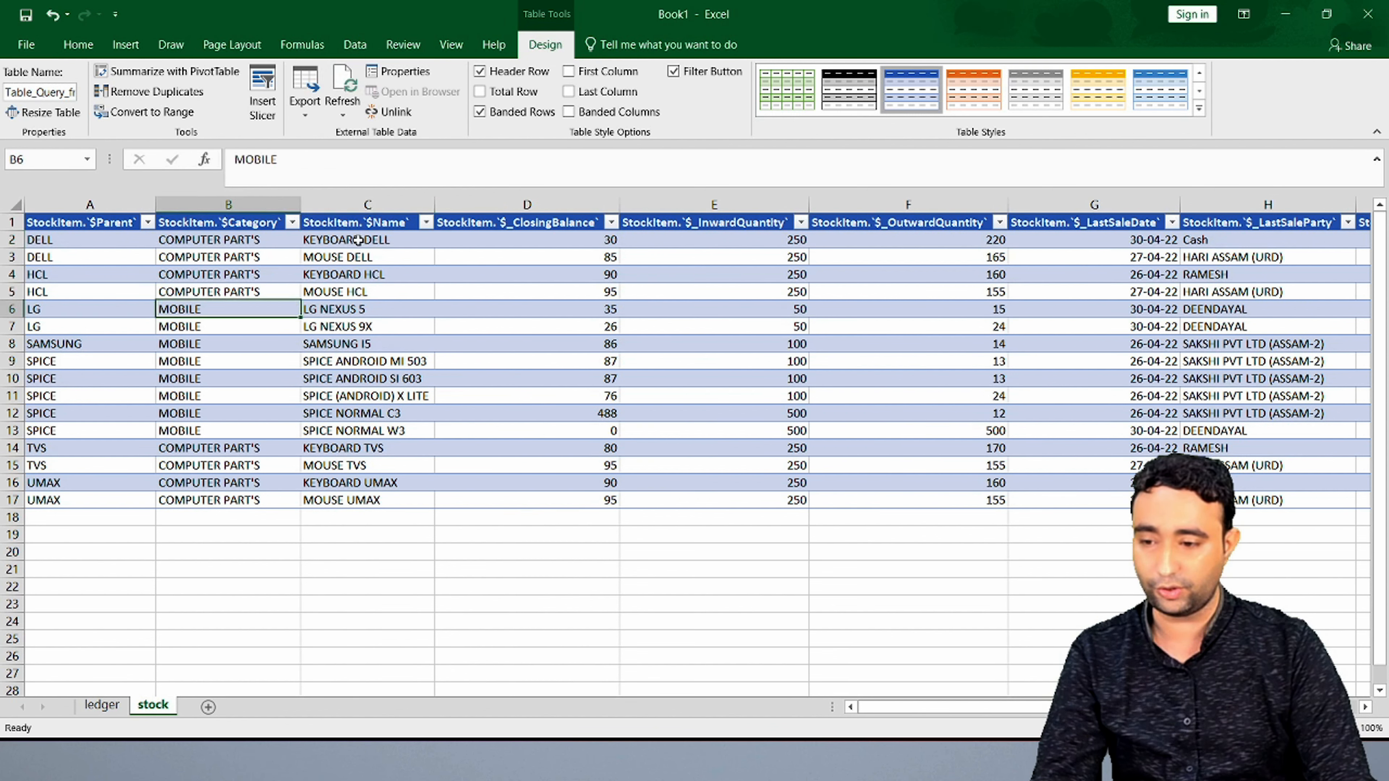
left_click(358, 241)
key("Right")
key("Right")
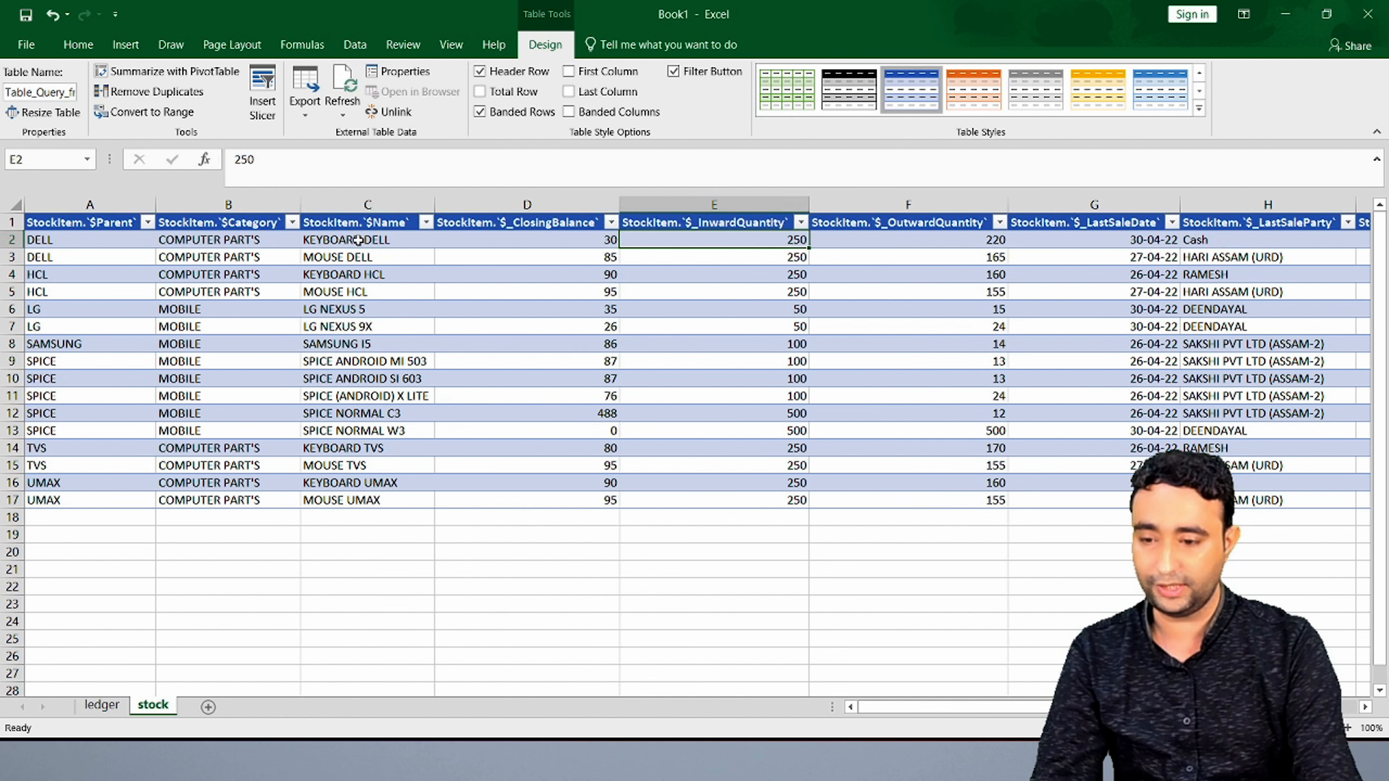
key("Right")
key("Right")
key("Right")
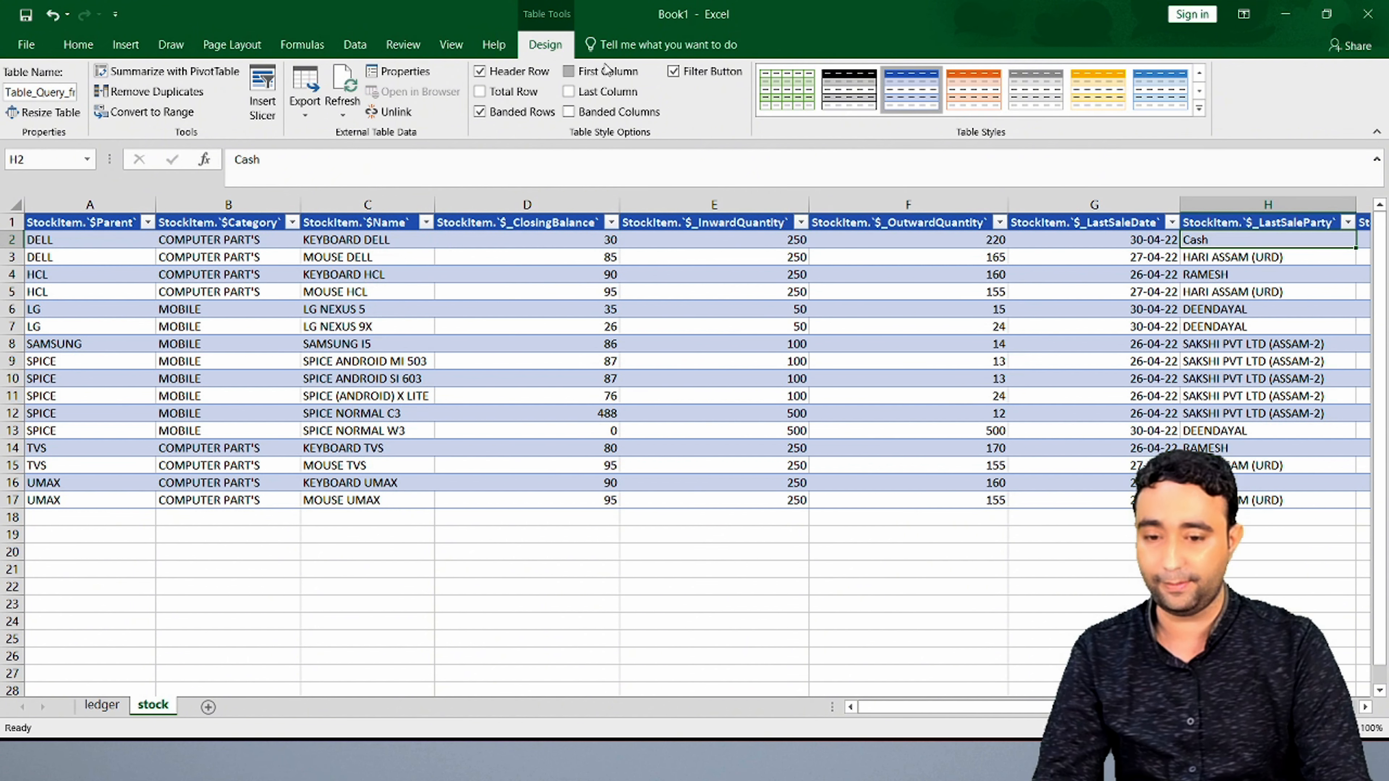
left_click(1098, 242)
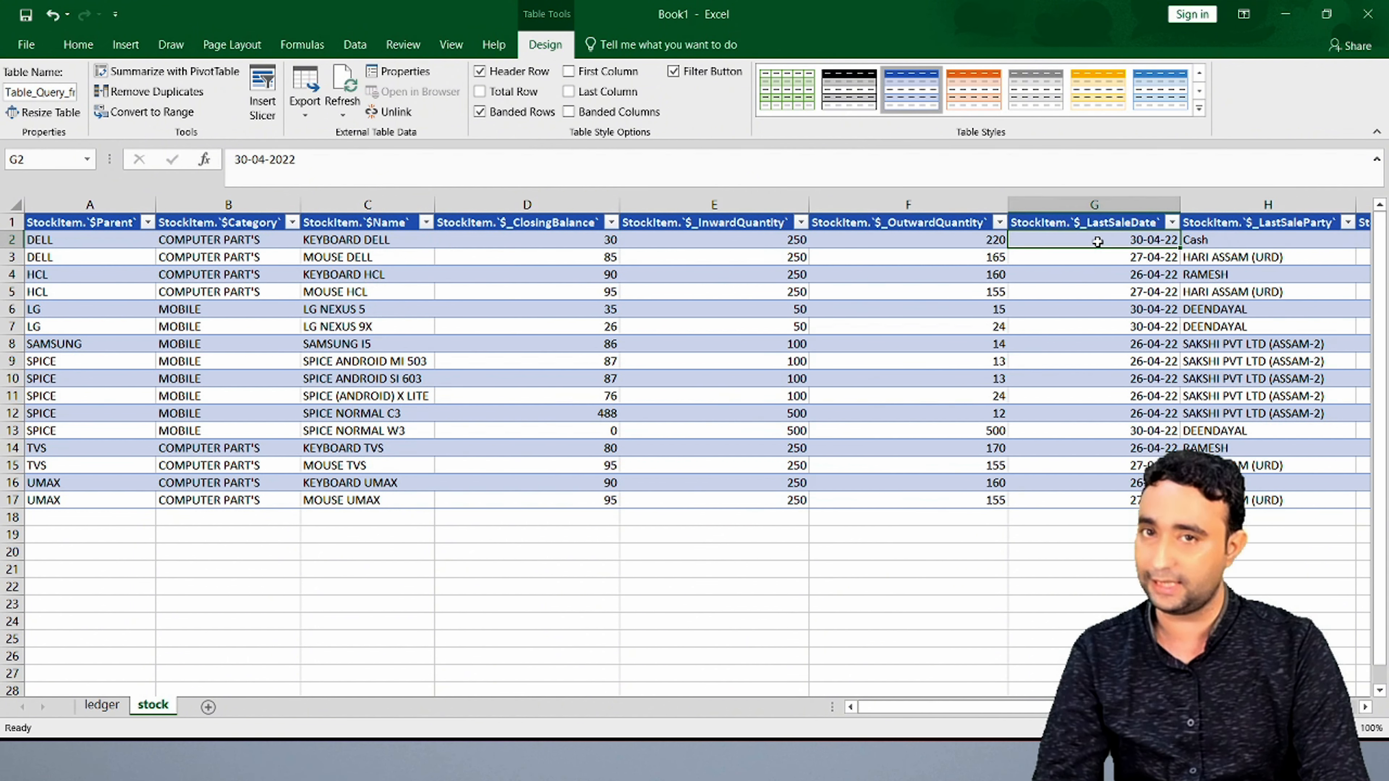
key("Right")
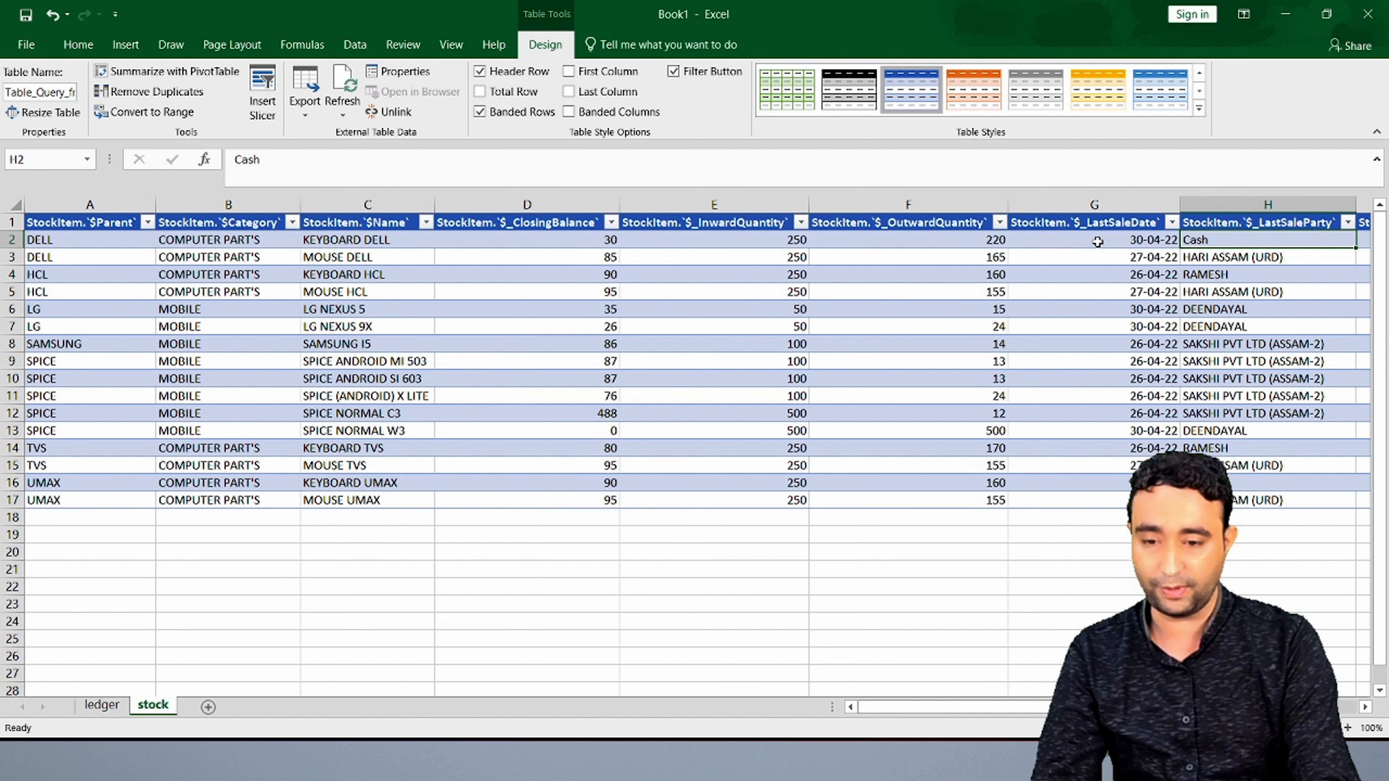
- Check the last-sale price and last-sale quantity of KEYBOARD DELL in the refreshed table
key("Left")
key("Left")
key("Right")
key("Right")
key("Right")
key("Right")
key("Right")
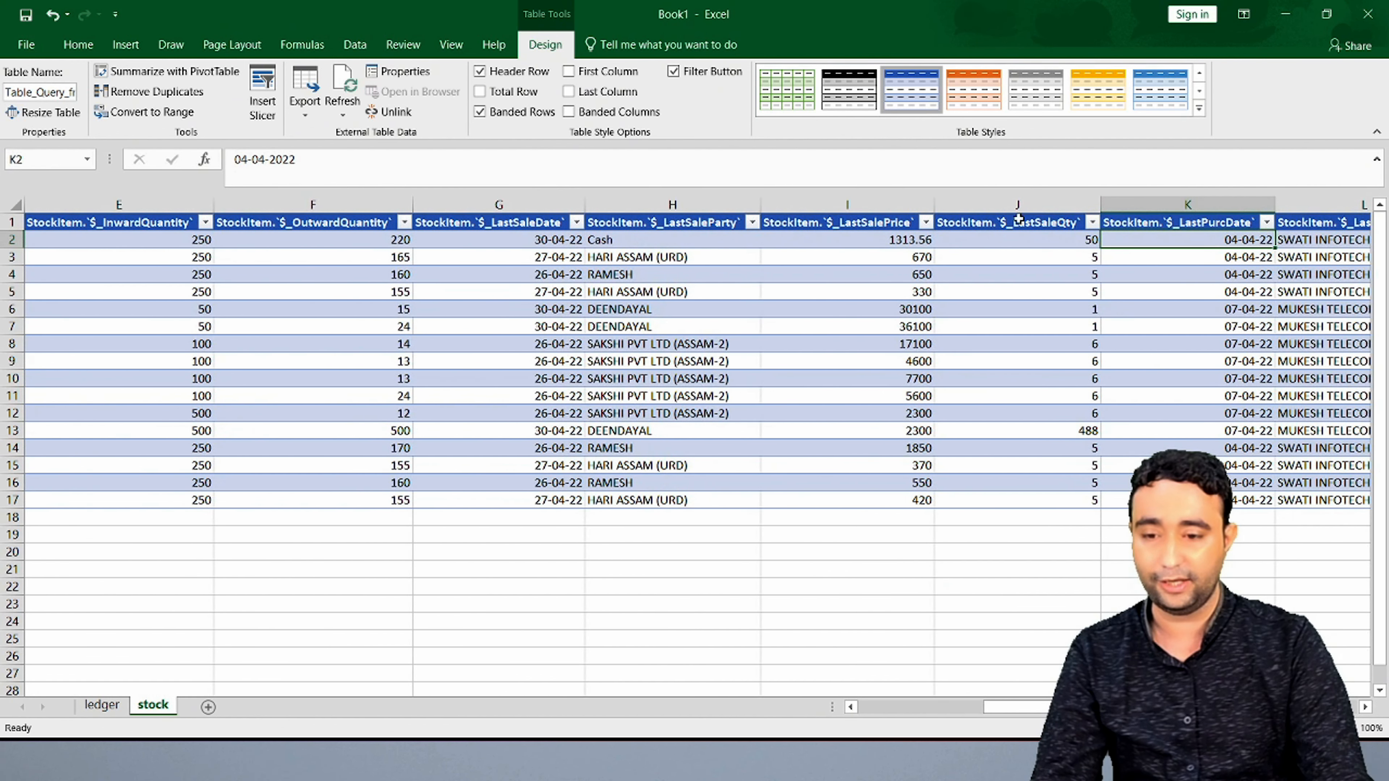
key("Left")
key("Left")
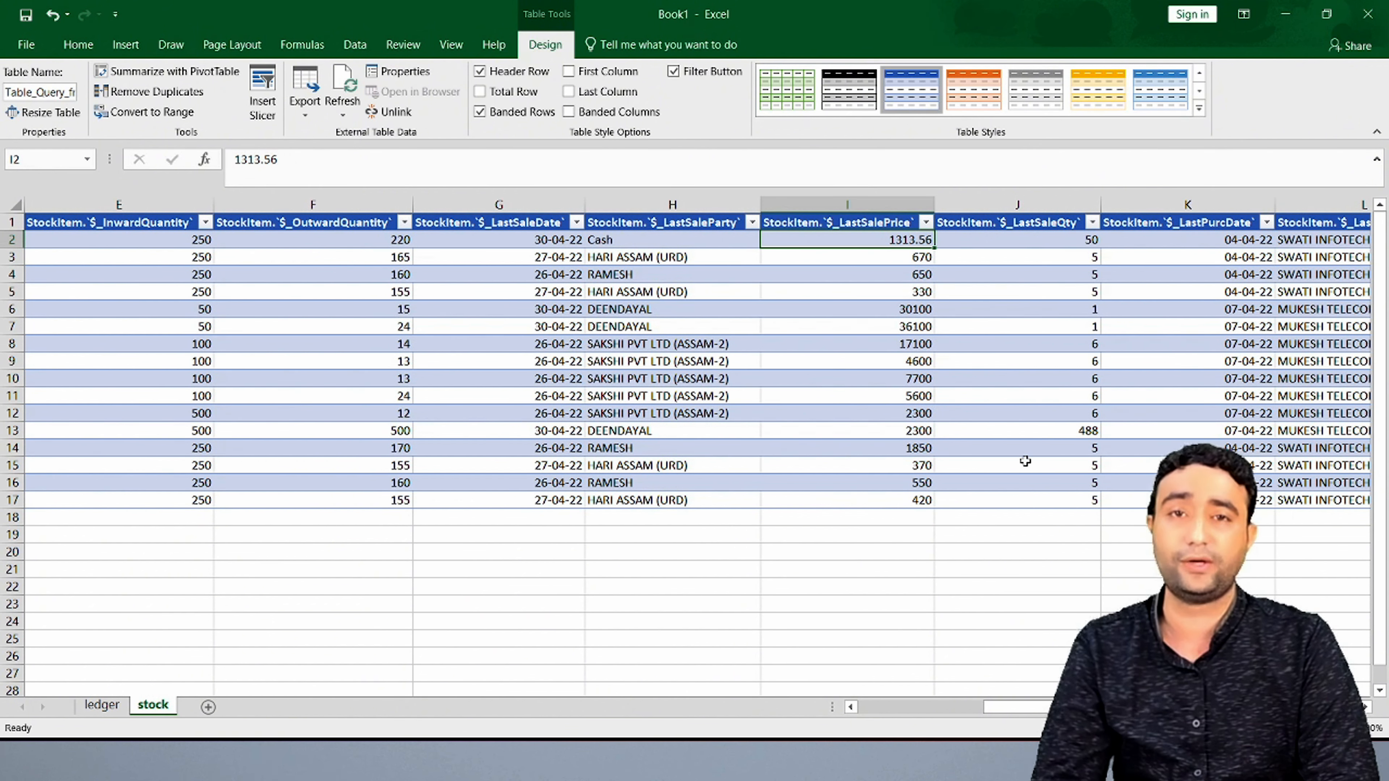